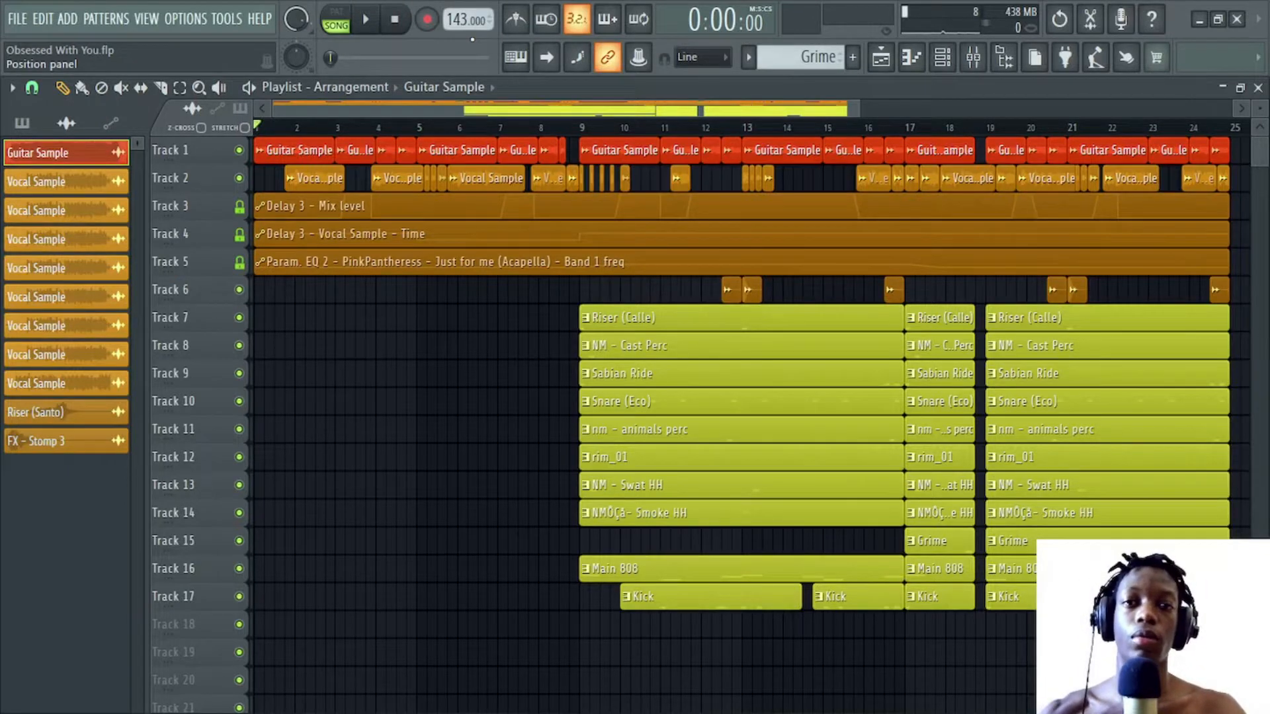
- Open the Guitar Sample clip's source audio in the audio editor, play a short part, and close the editor and sample settings
scroll(522, 146, "up", 6)
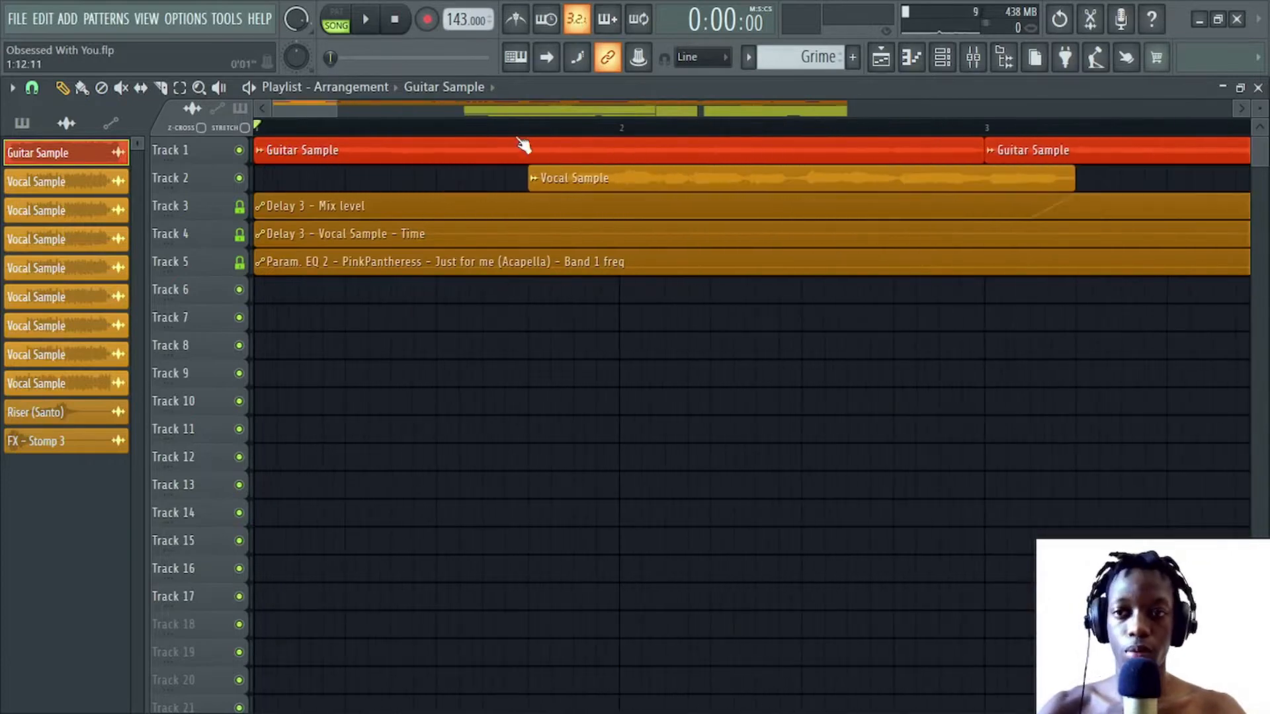
scroll(752, 198, "down", 8)
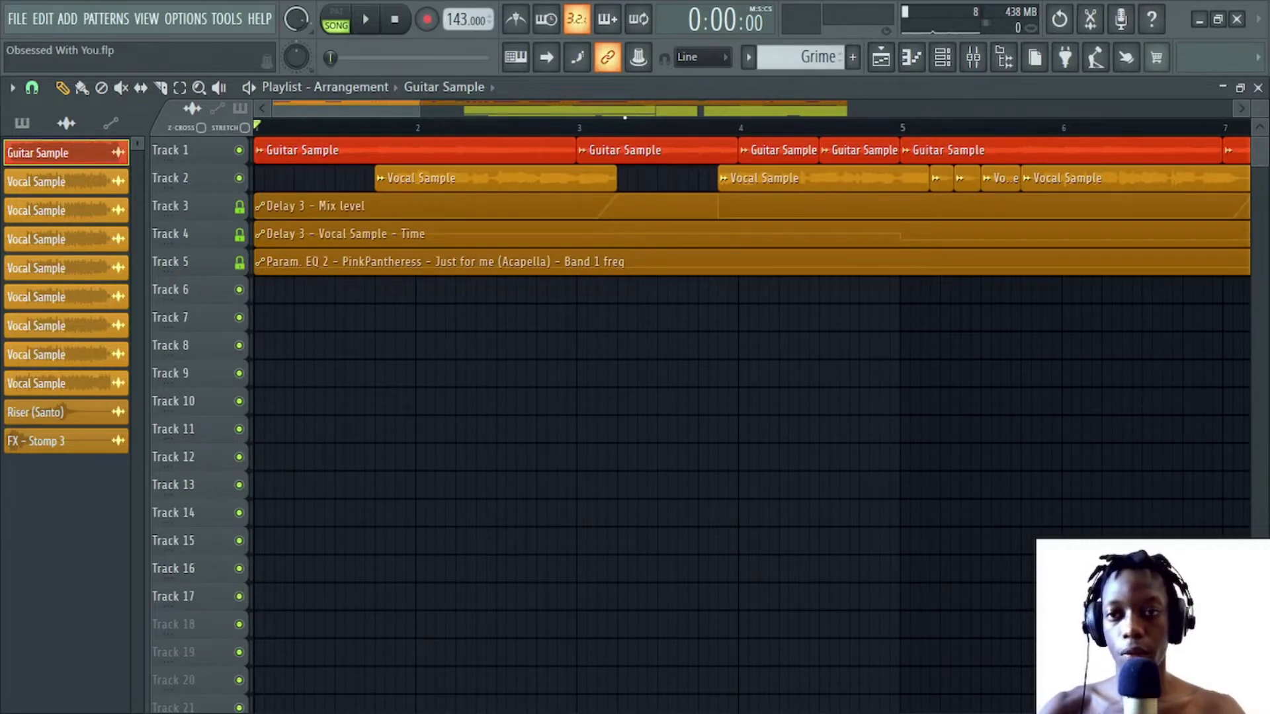
double_click(530, 147)
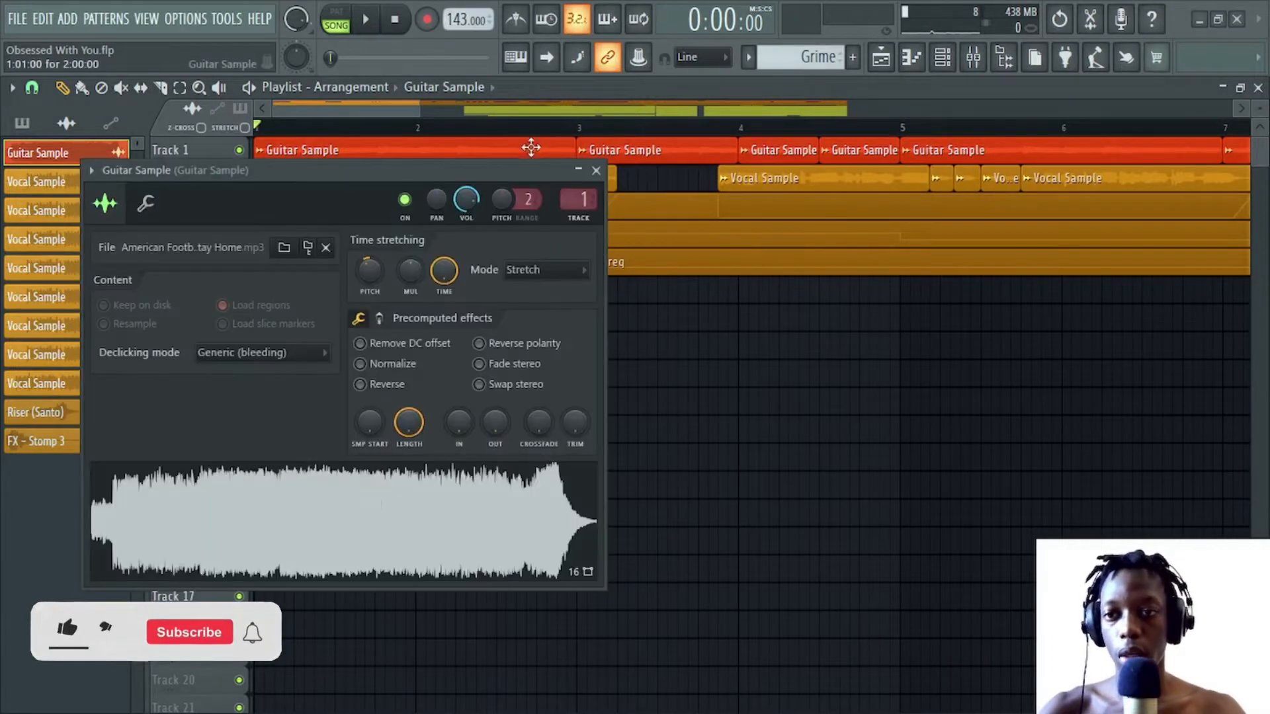
right_click(356, 478)
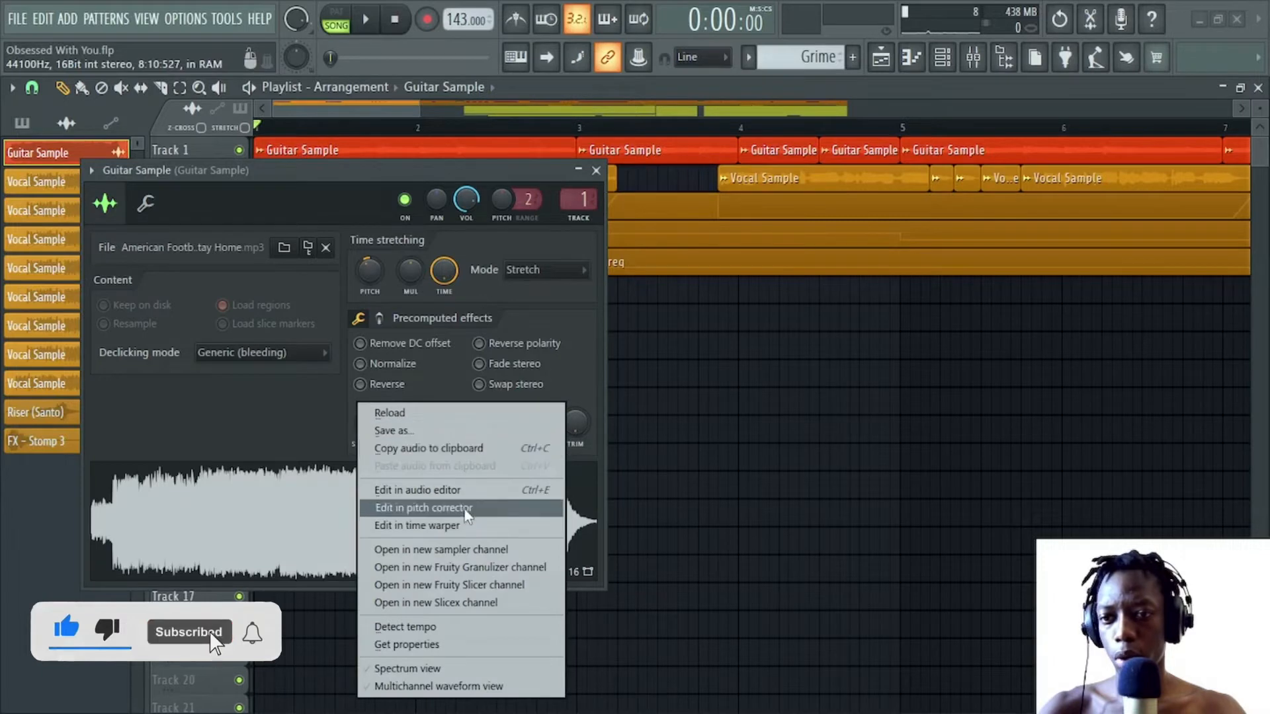
left_click(462, 490)
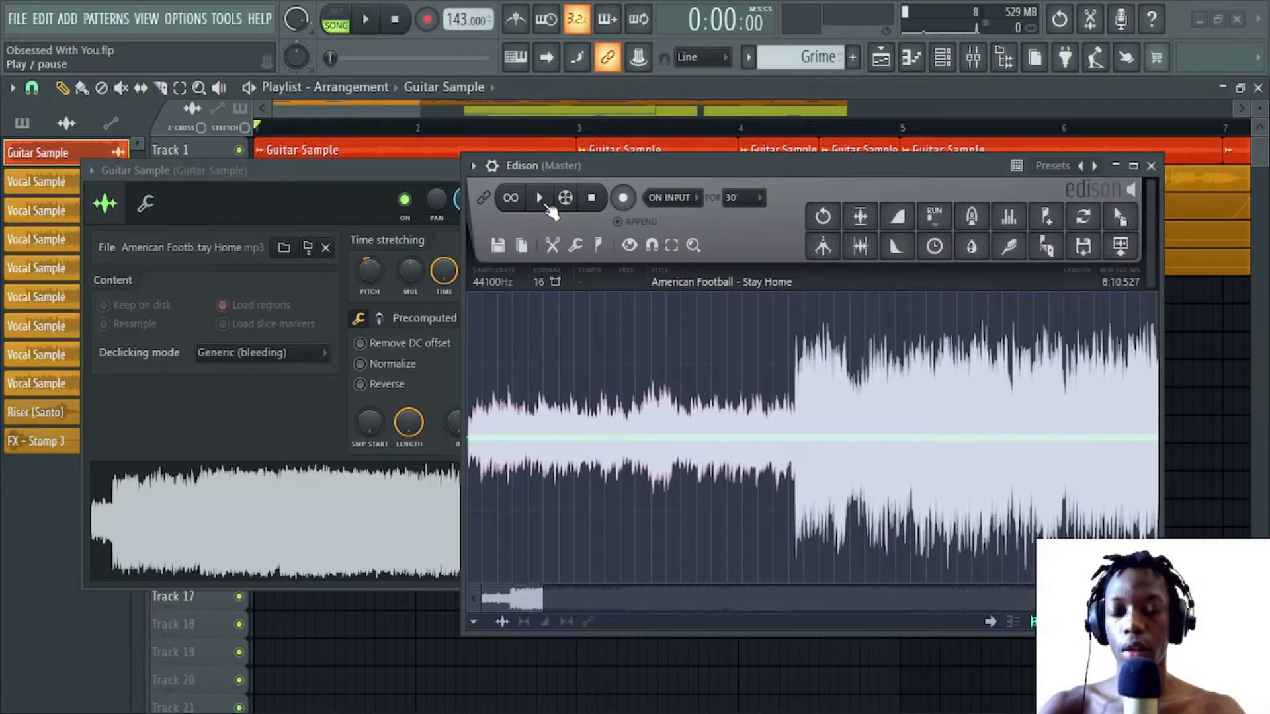
left_click(541, 200)
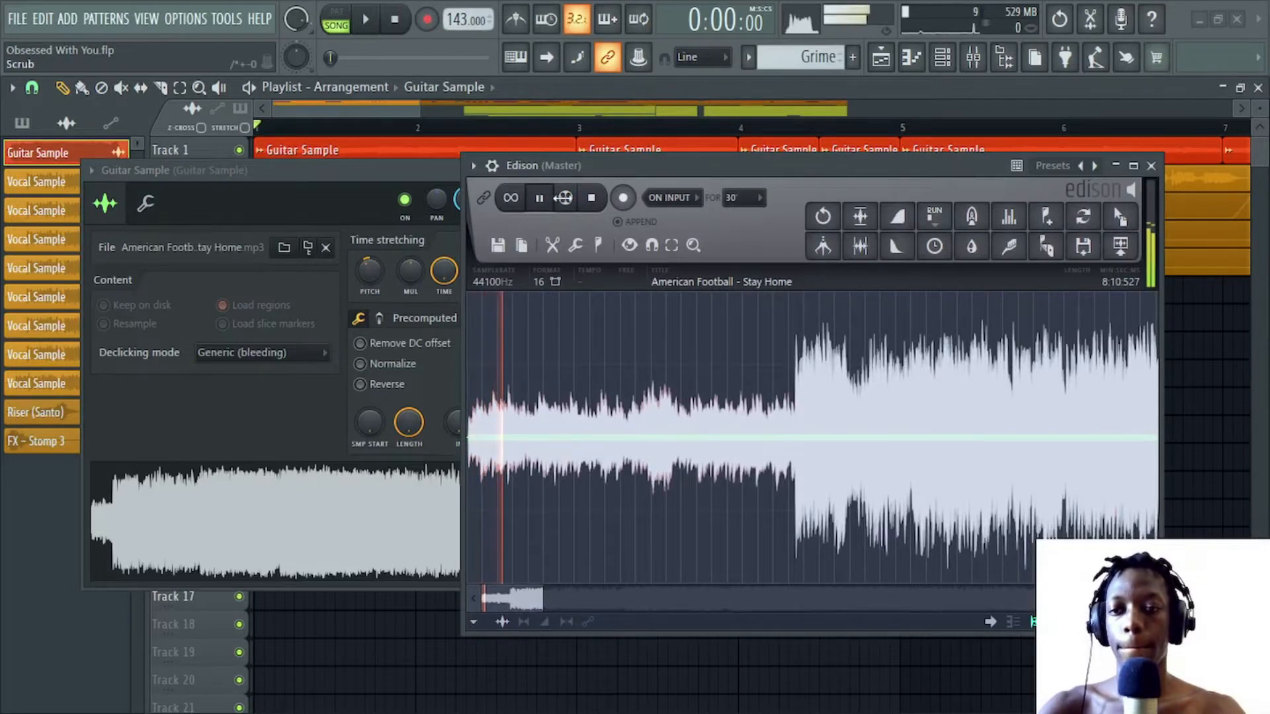
left_click(591, 197)
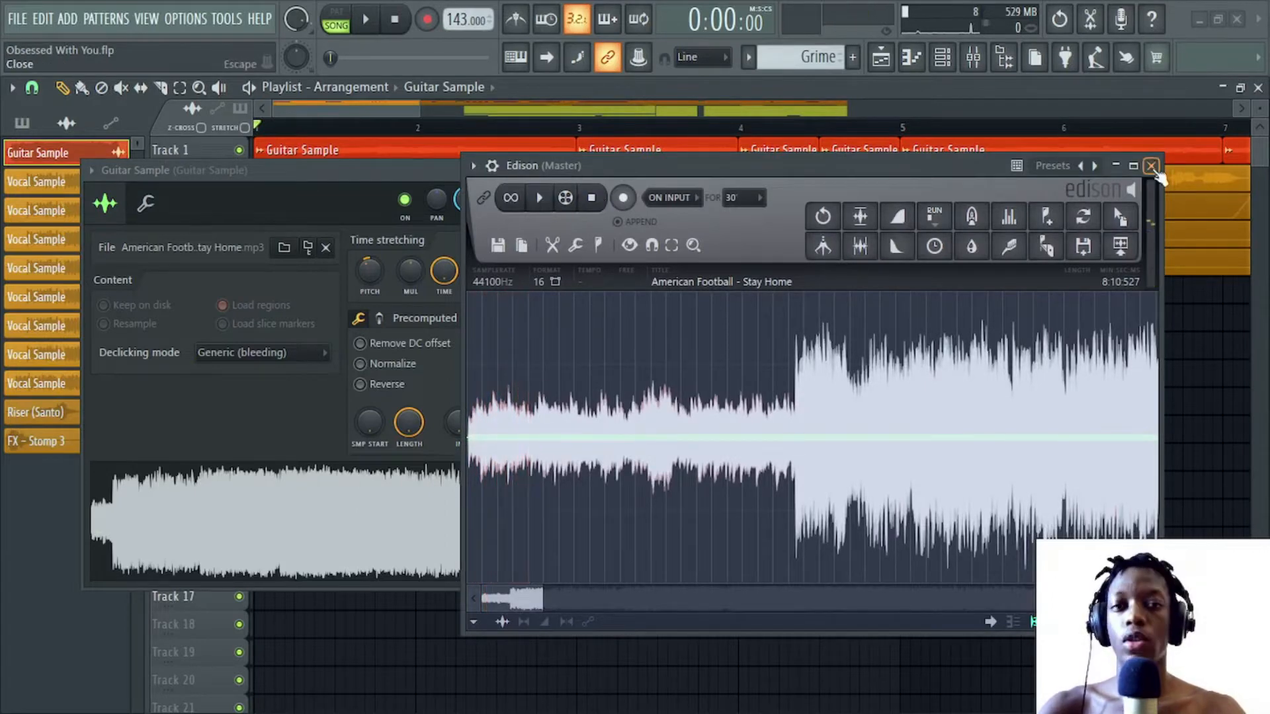
left_click(1152, 165)
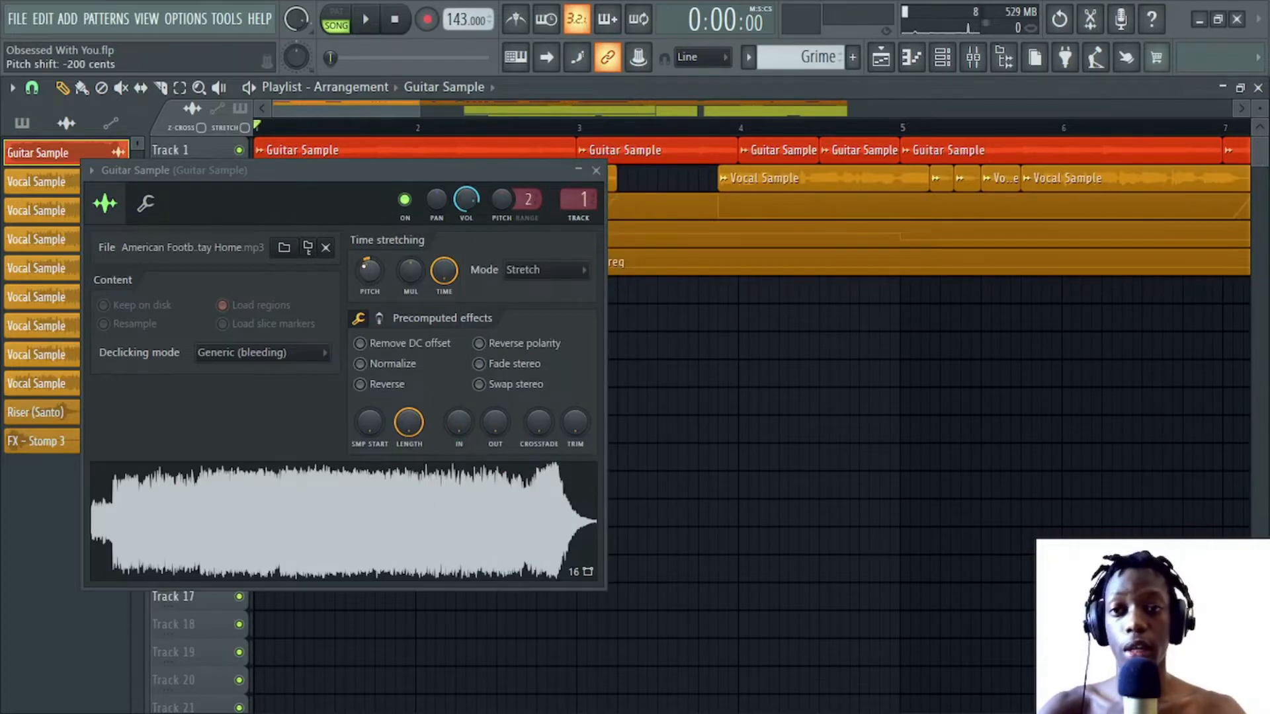
left_click(595, 170)
- Solo Track 1 and play the chopped Guitar Sample on its own
left_click(239, 150, "ctrl")
key("space")
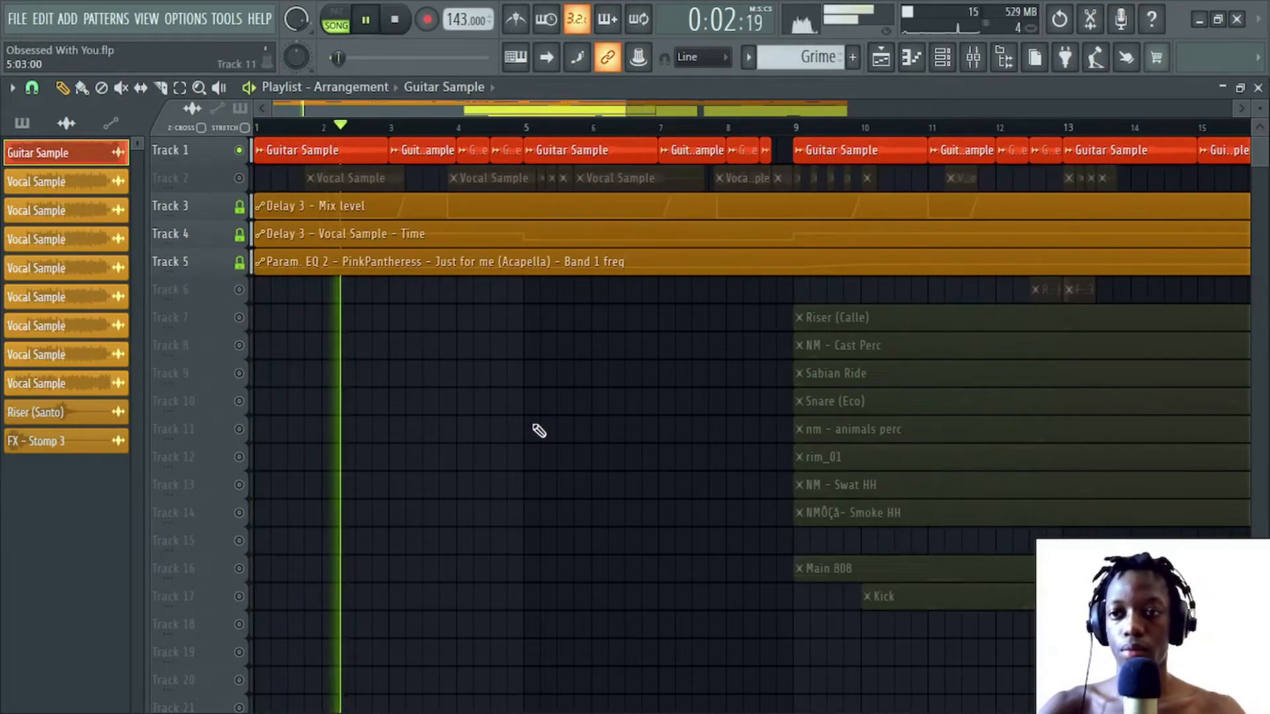
key("space")
- Solo Track 2, open the first Vocal Sample clip's settings and view its audio in Newtone, closing it again
scroll(265, 179, "up", 3)
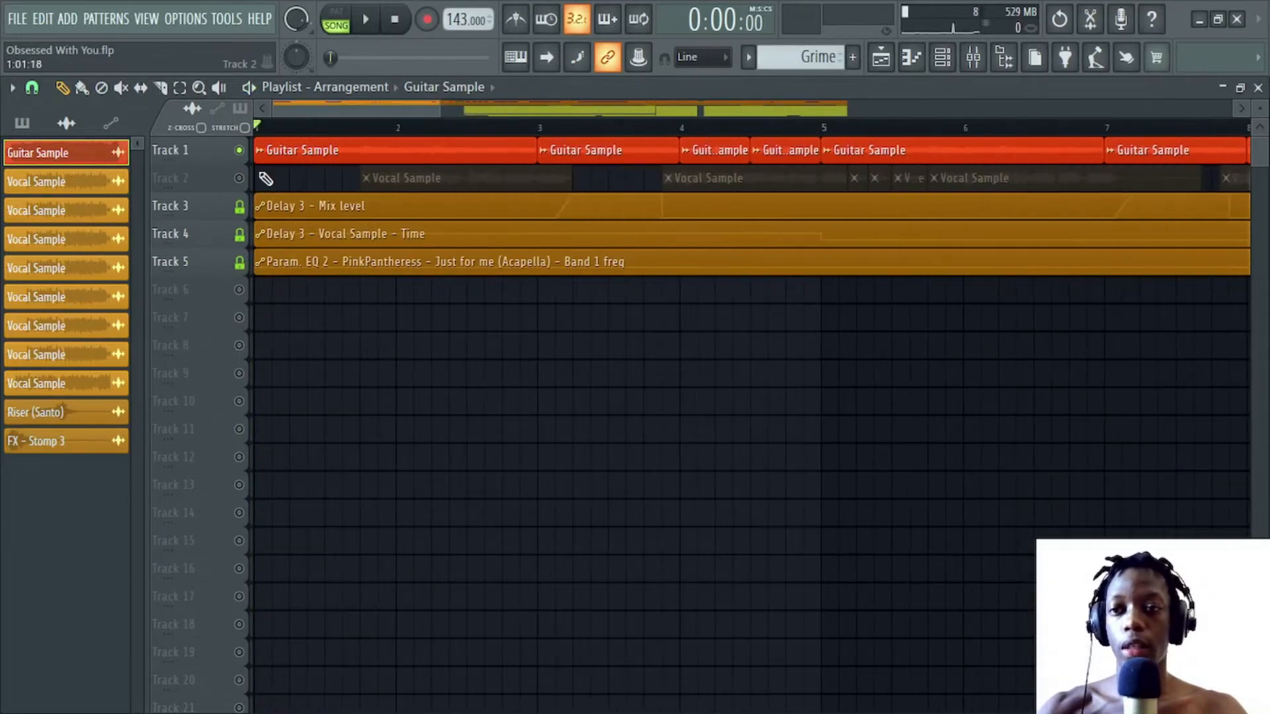
left_click(239, 178, "ctrl")
double_click(433, 176)
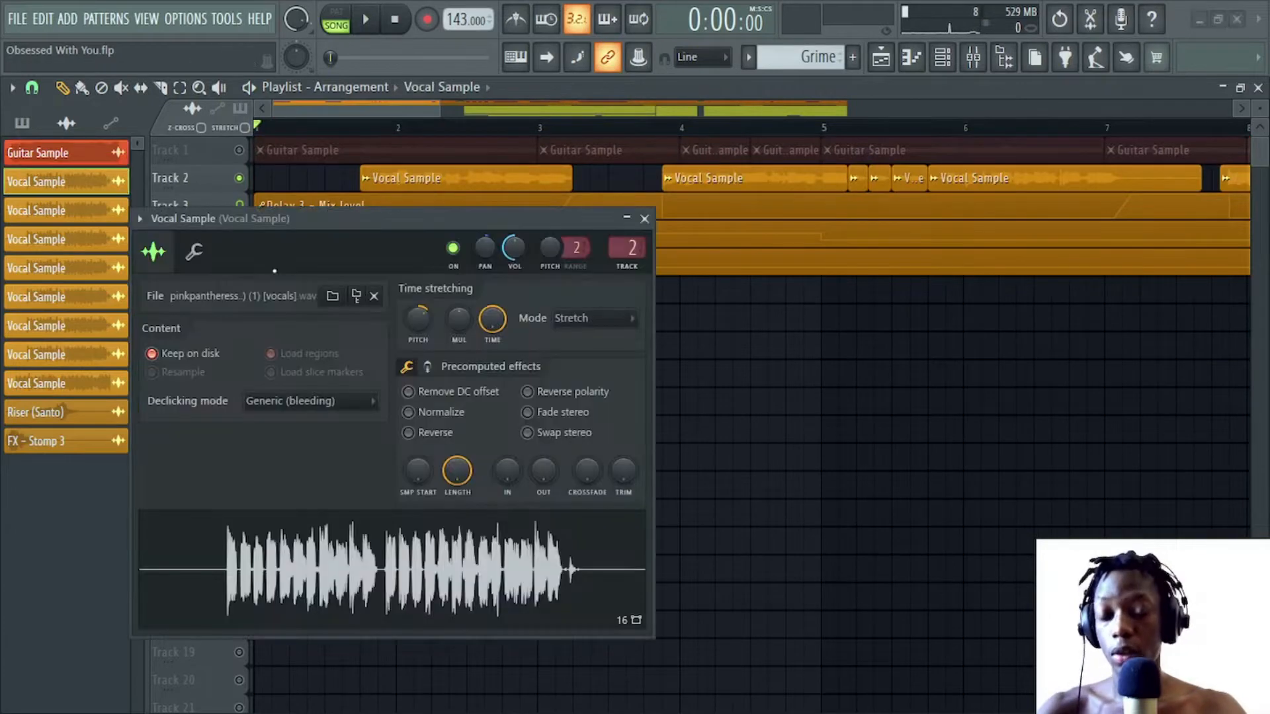
right_click(334, 583)
left_click(377, 485)
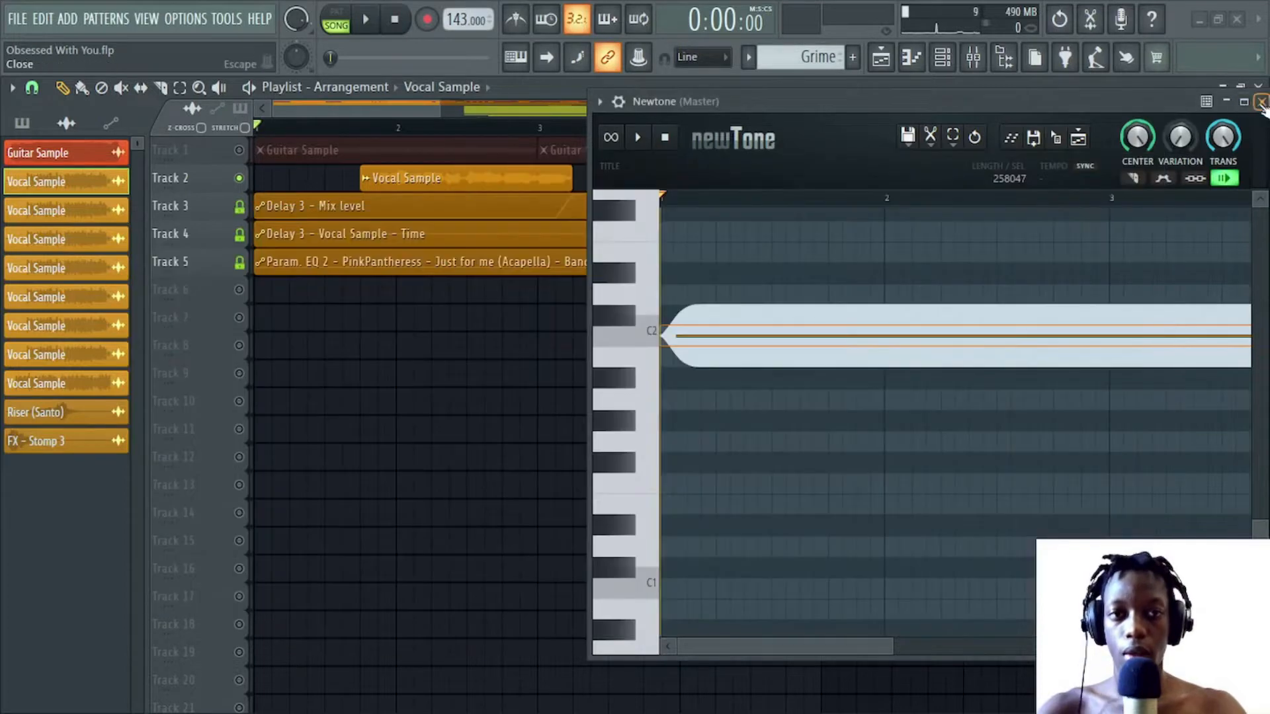
left_click(1261, 101)
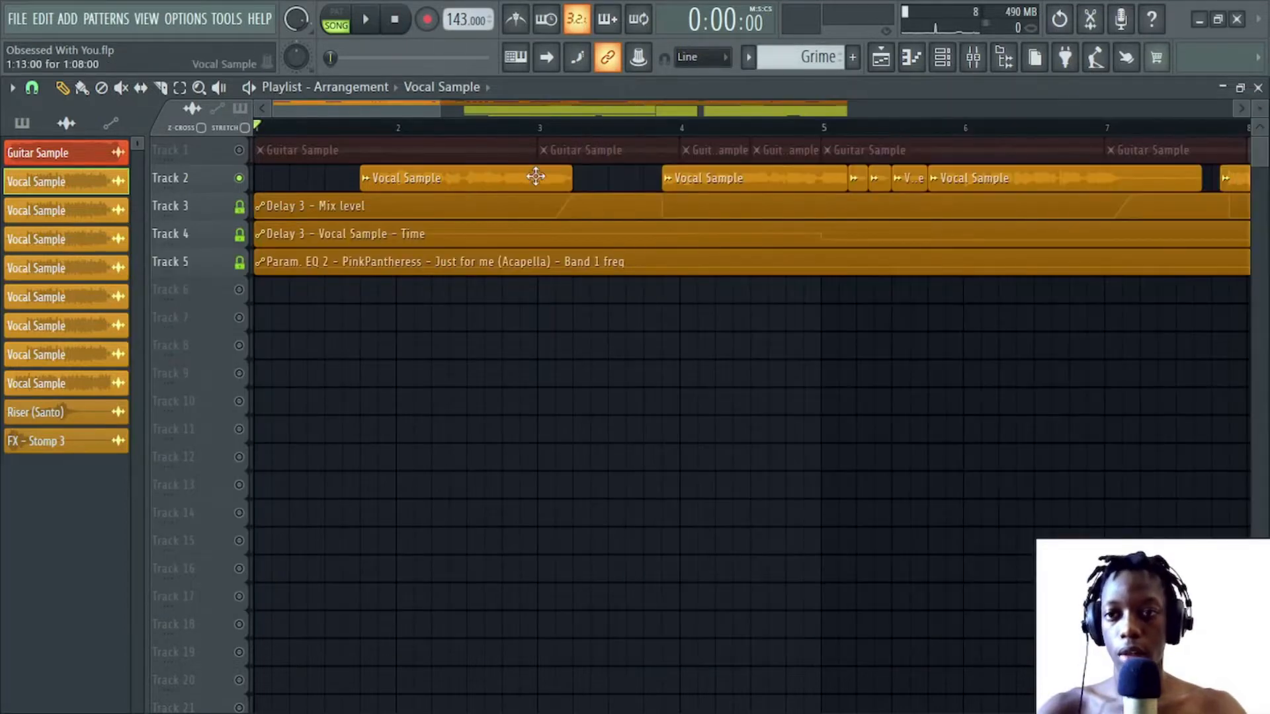
- Enable Track 1 alongside Track 2 and play the guitar and vocal samples together
double_click(523, 189)
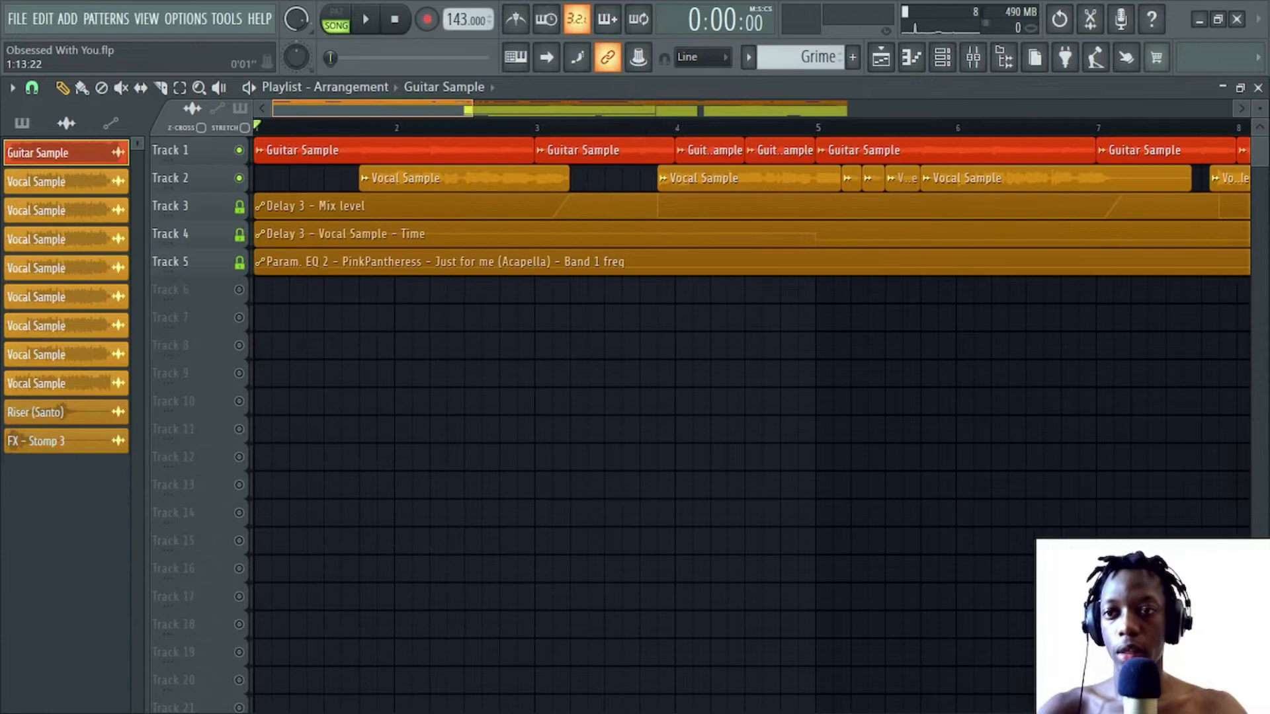
scroll(383, 129, "down", 3)
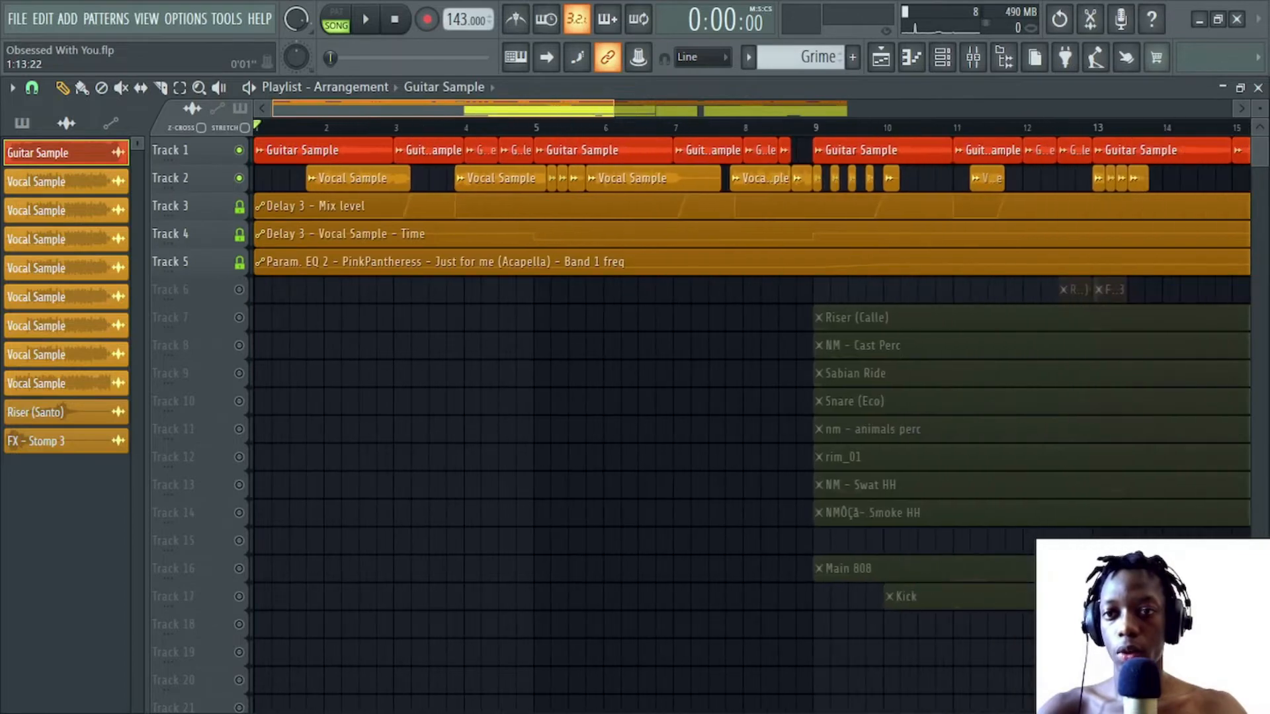
key("space")
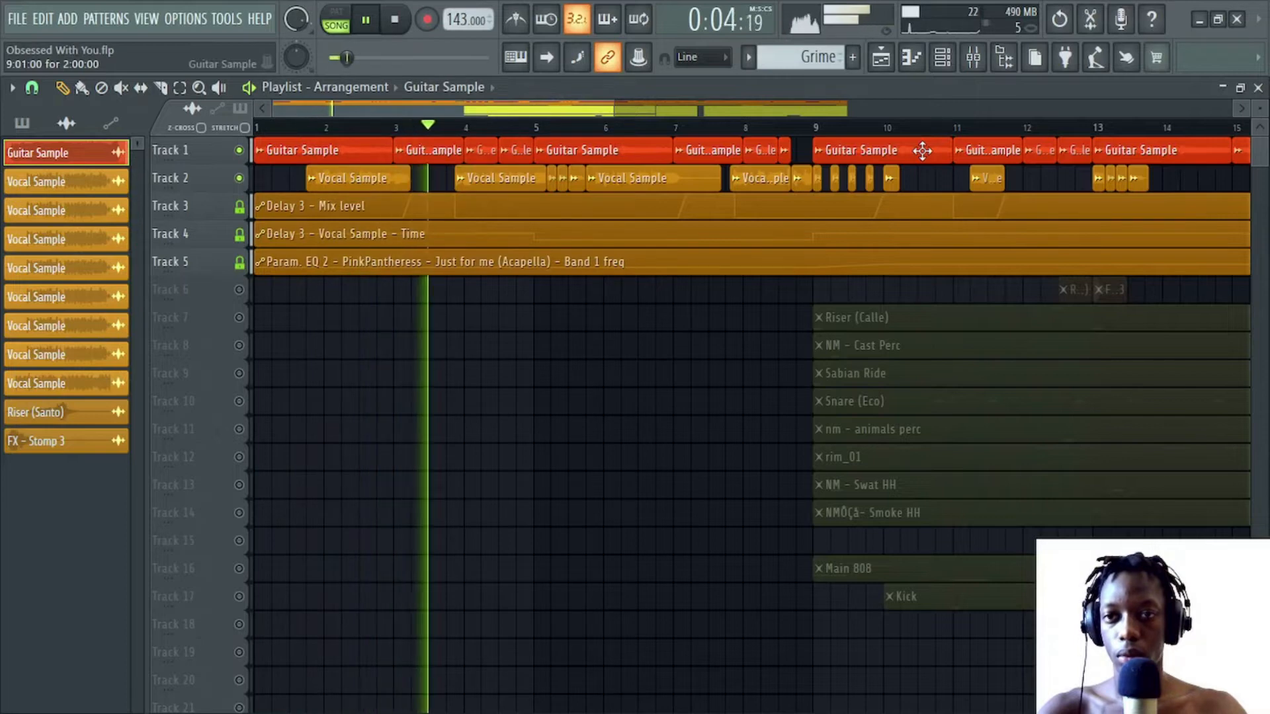
key("space")
- Select the time range from bar 9 to bar 17 in the playlist and solo Track 7 with the Riser (Calle) pattern
scroll(527, 127, "down", 3)
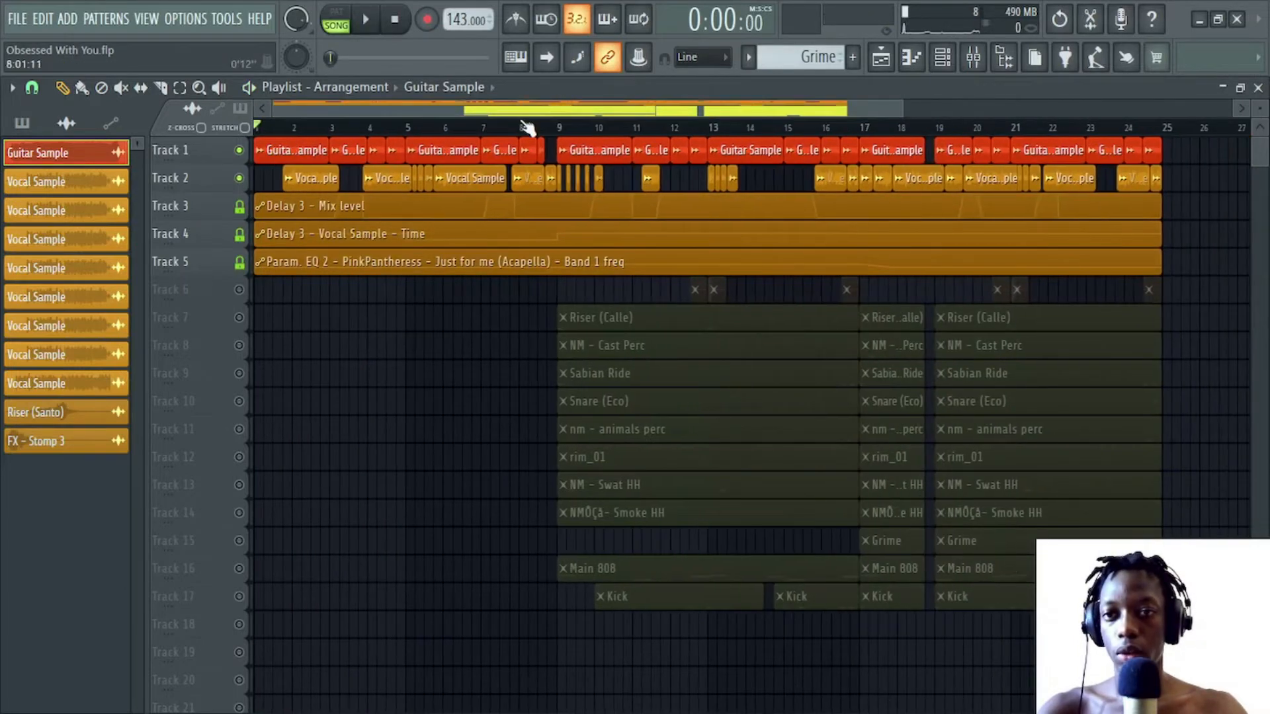
left_click_drag(570, 133, 859, 128)
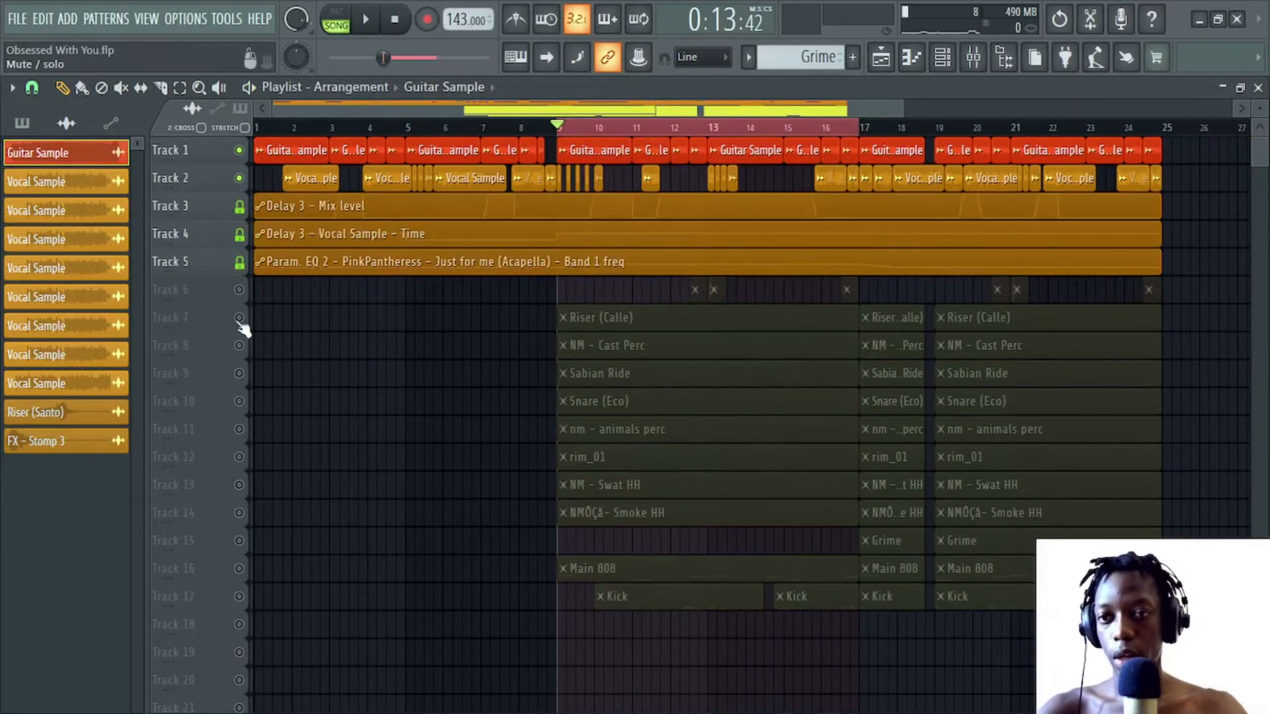
right_click(239, 319)
- Open the Riser (Calle) pattern in the piano roll, inspect its channel's sampler settings, and play it
double_click(582, 317)
left_click(955, 57)
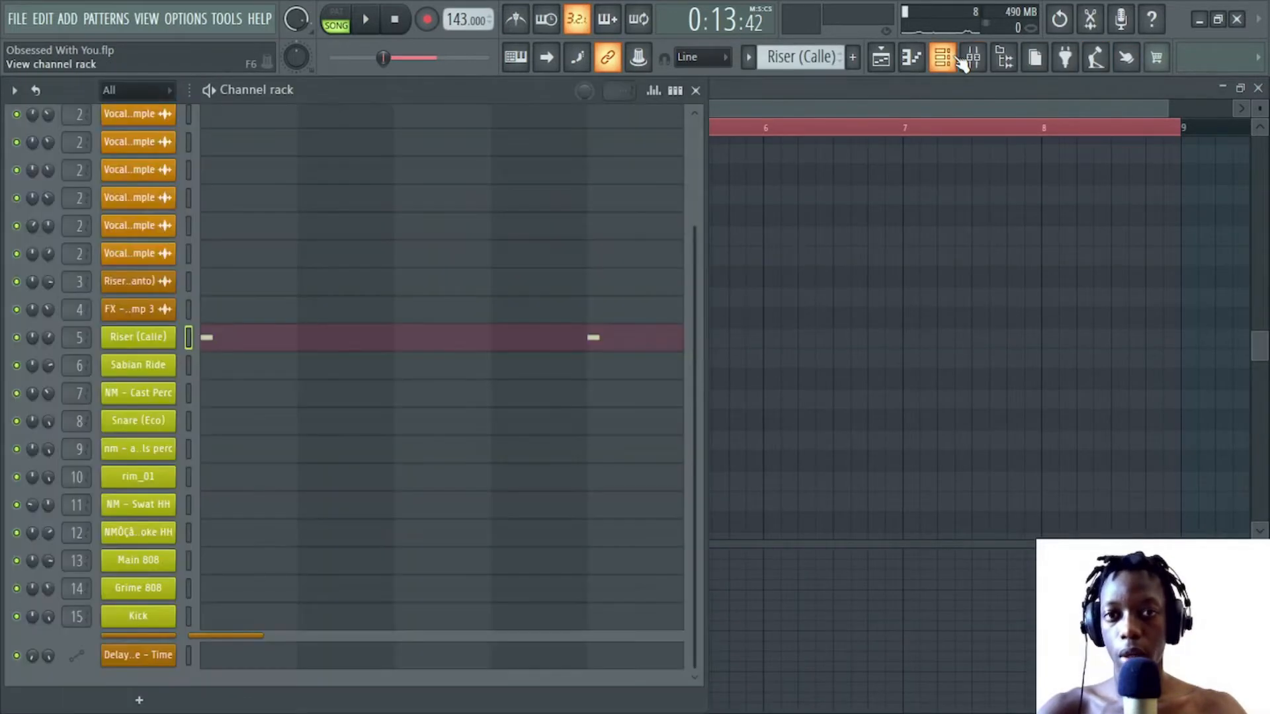
left_click(123, 340)
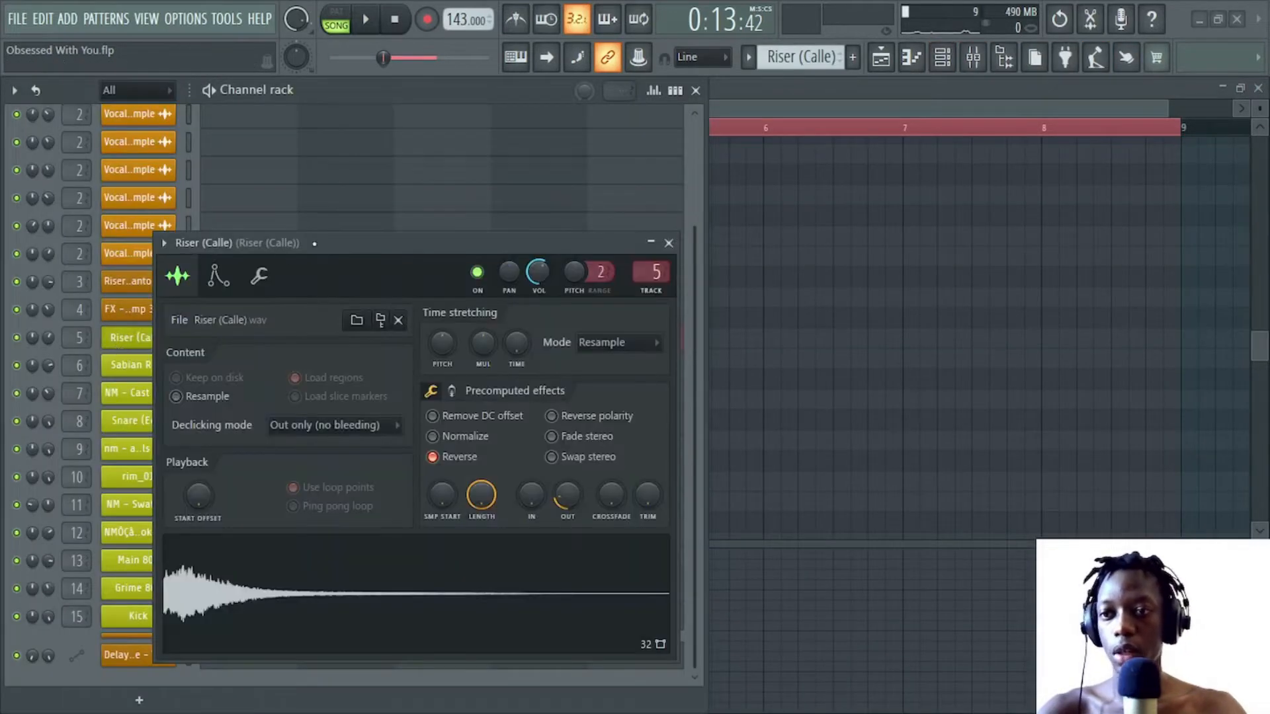
left_click_drag(315, 244, 366, 141)
left_click(741, 126)
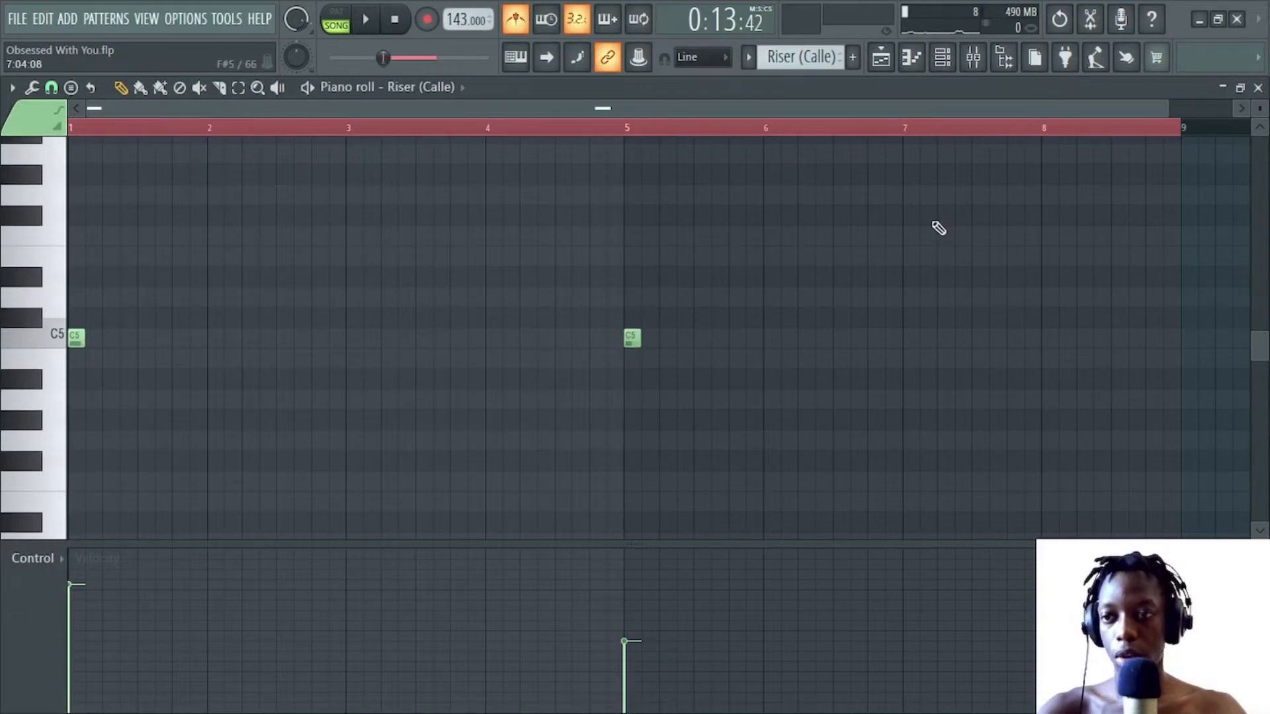
key("space")
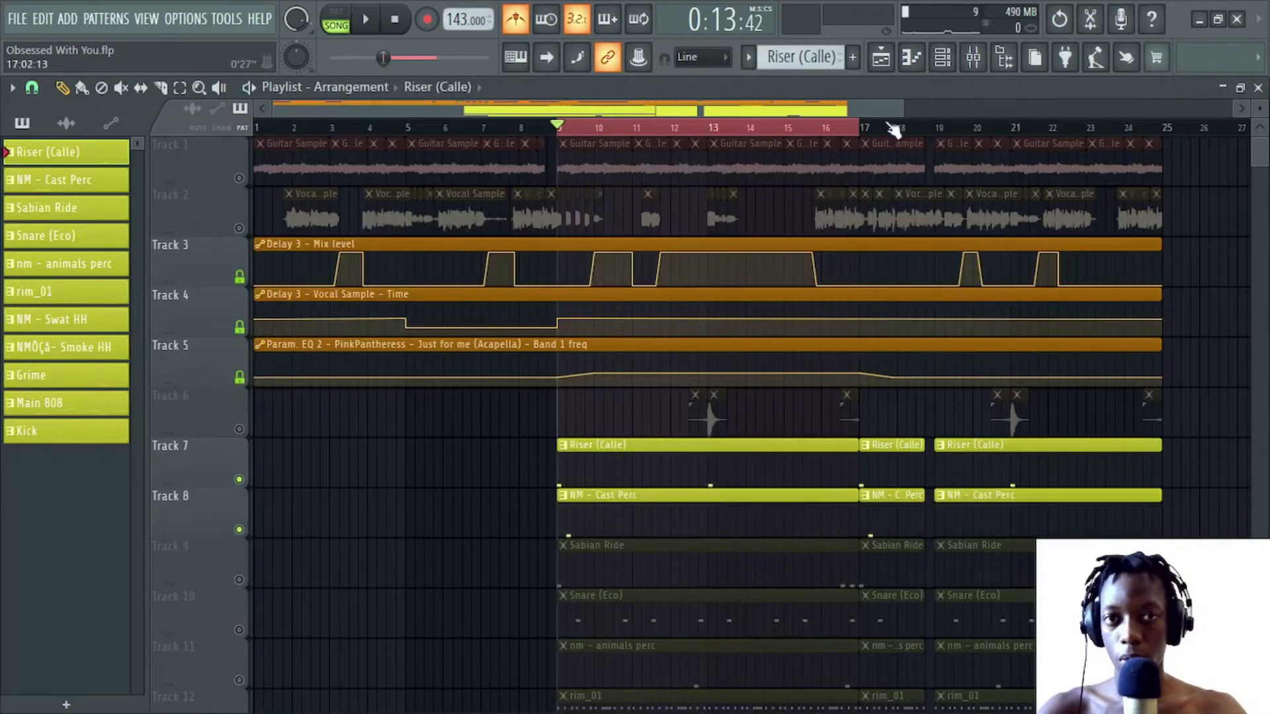
- Review the NM - Cast Perc pattern in the piano roll during playback and return to the playlist
left_click(942, 57)
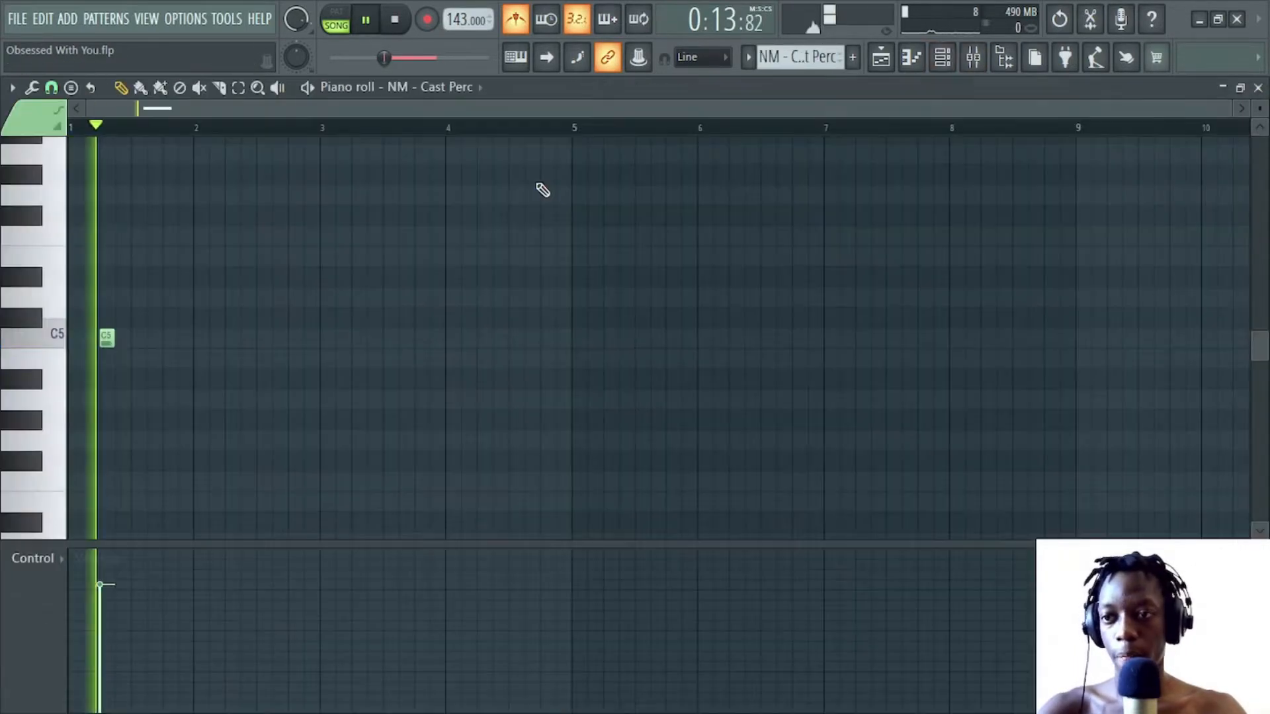
left_click(1258, 88)
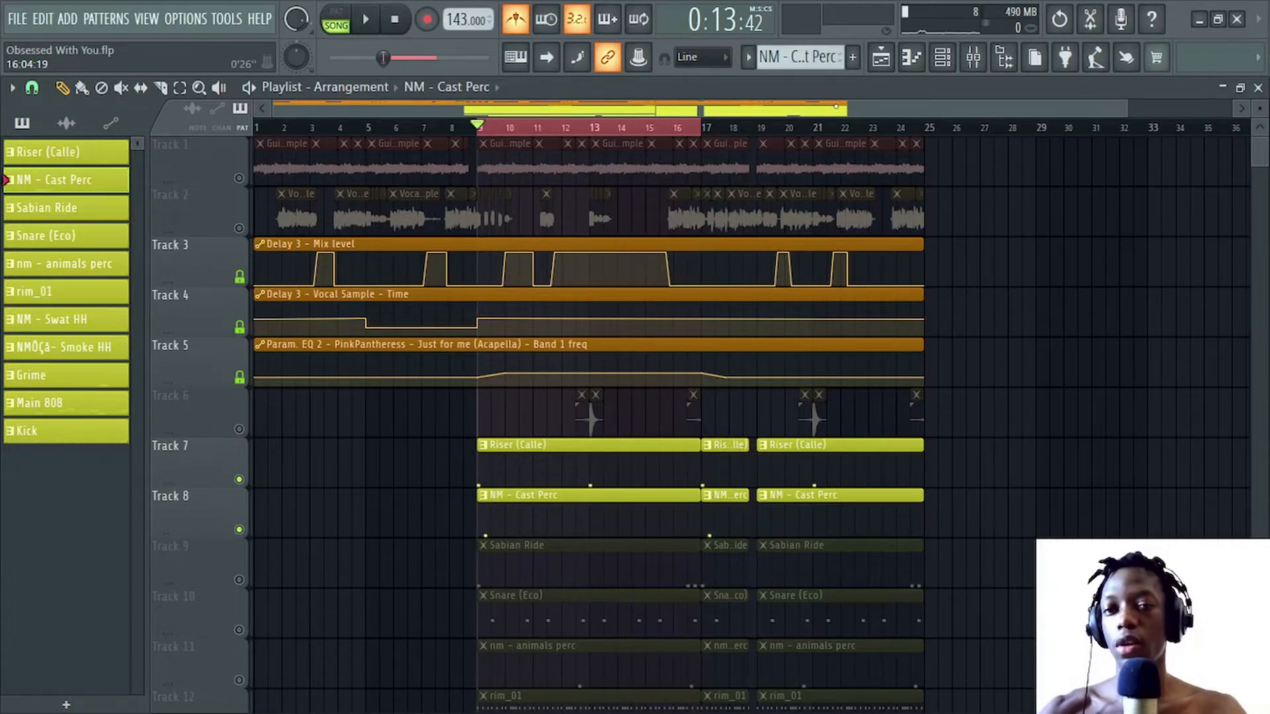
- Unmute Track 9 and open its Sabian Ride pattern in the piano roll
scroll(595, 419, "up", 3)
scroll(595, 419, "down", 1)
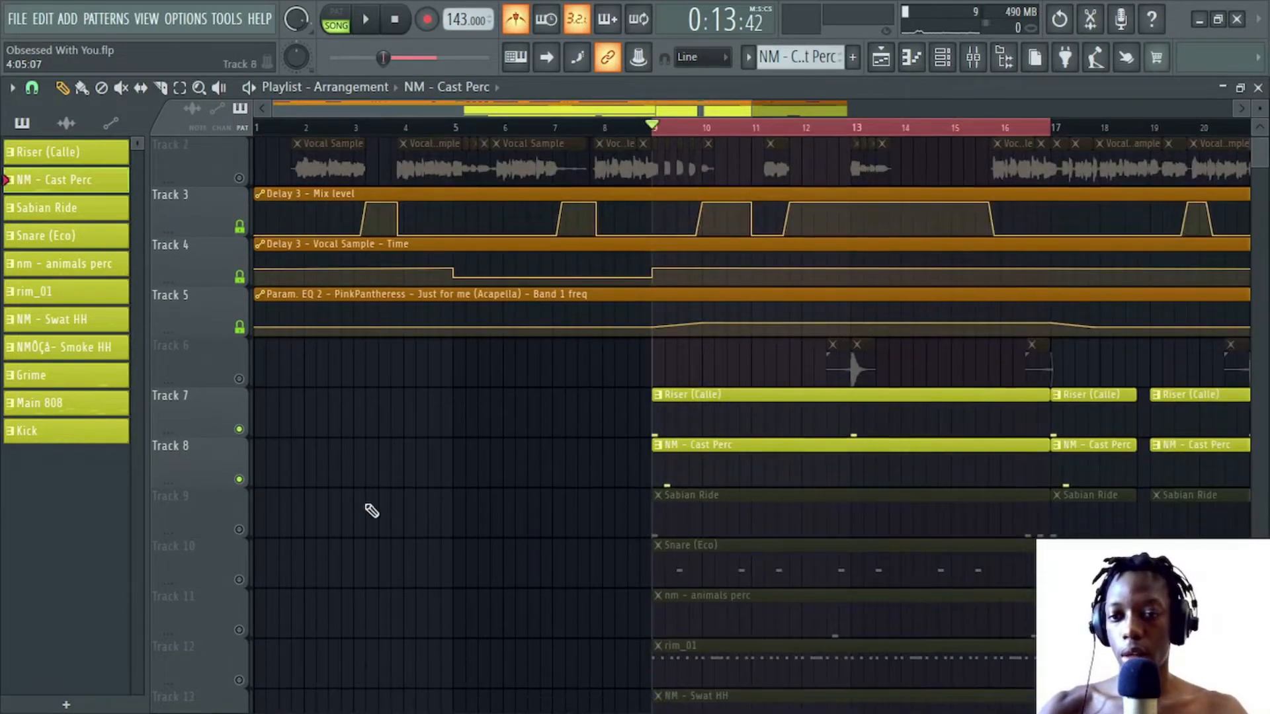
left_click(239, 529)
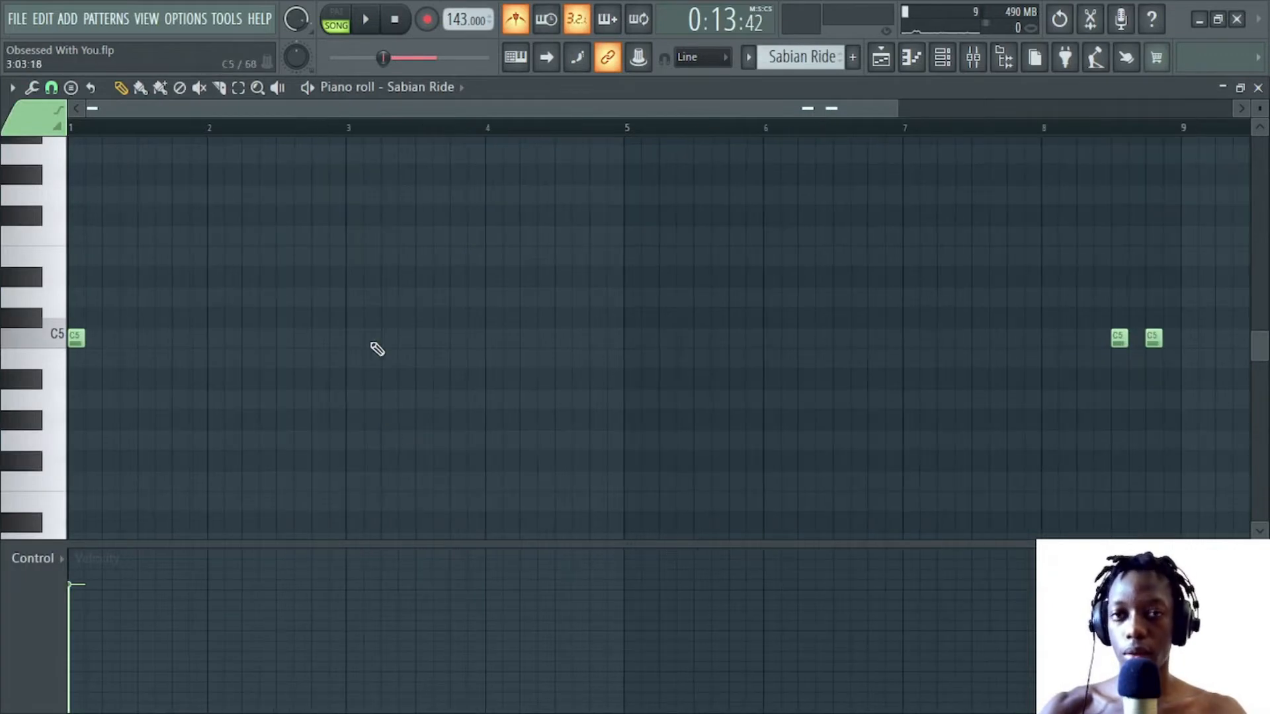
- Examine the Sabian Ride note placement in the piano roll, including the closing hits in bar 8
scroll(383, 165, "down", 2)
left_click(1257, 90)
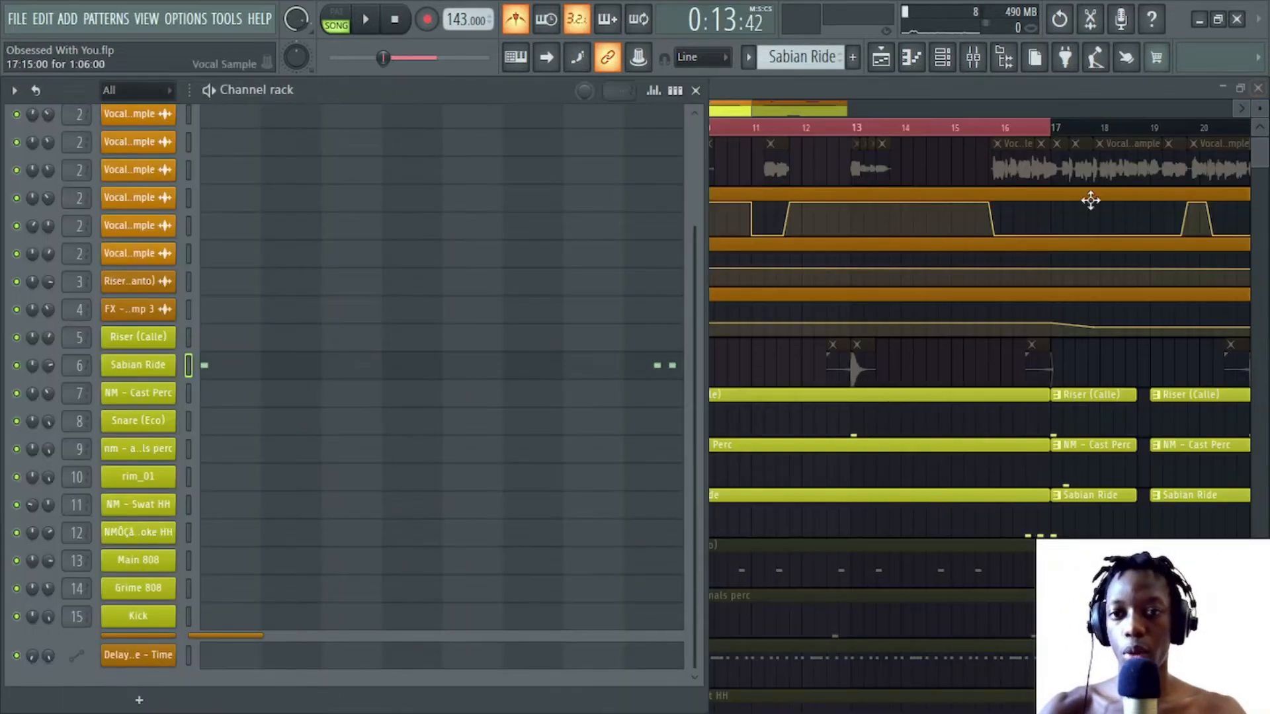
key("F6")
double_click(912, 503)
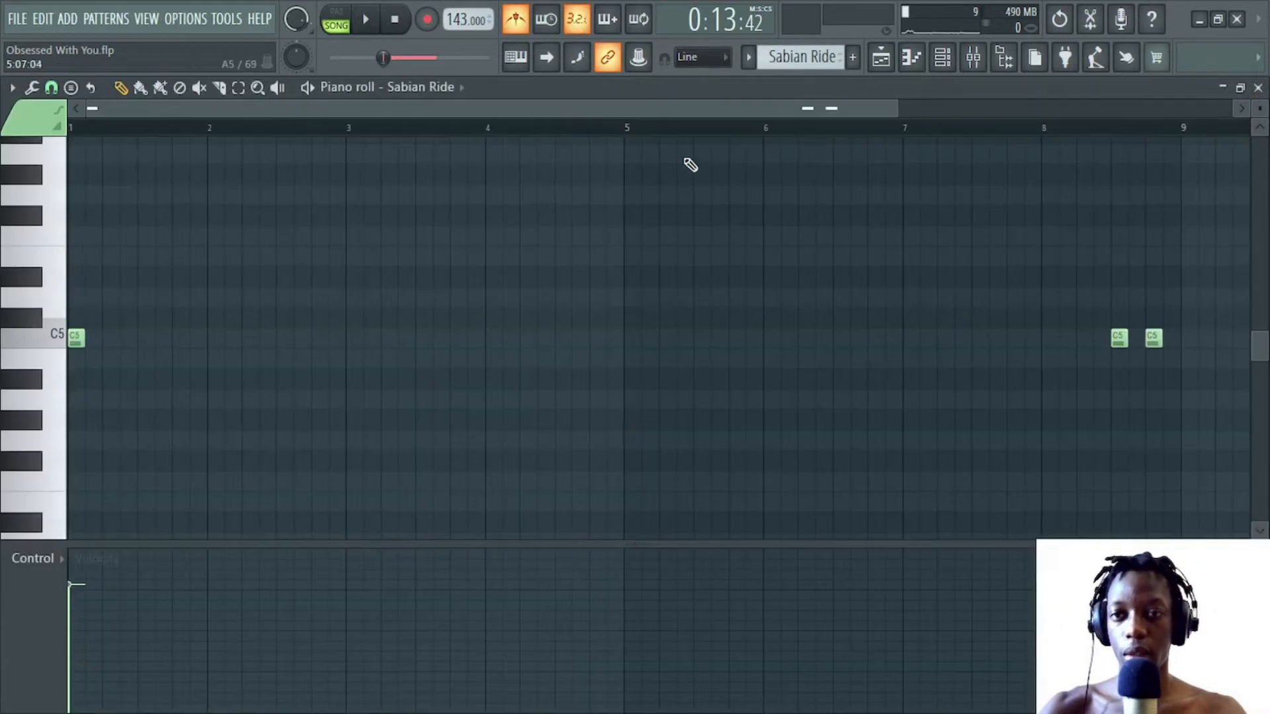
scroll(688, 162, "up", 4)
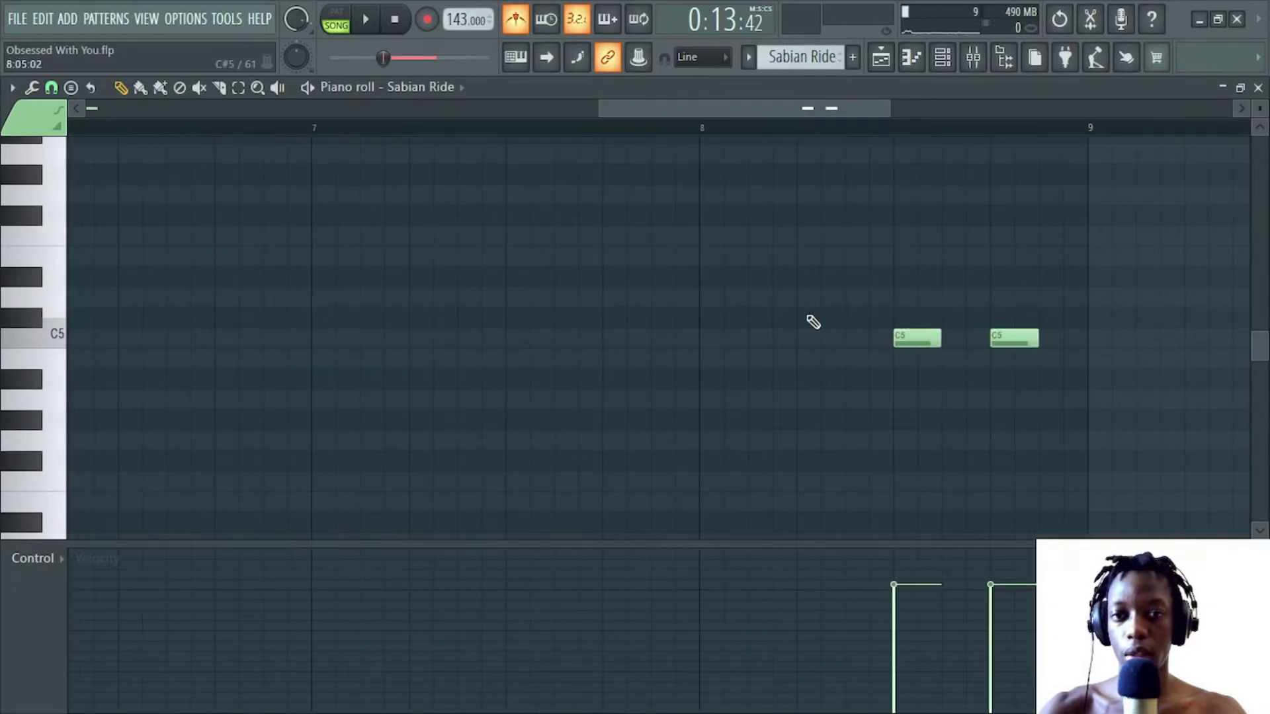
scroll(906, 204, "down", 5)
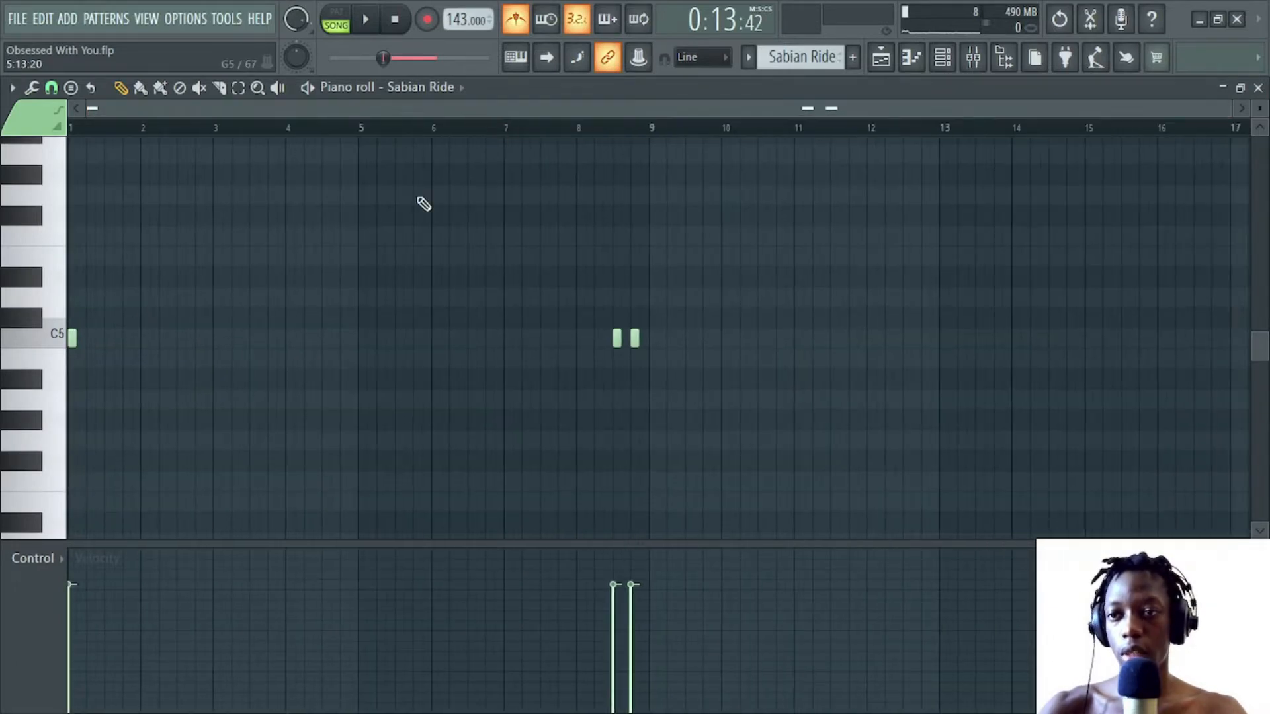
- Play the Sabian Ride pattern with the Riser (Calle) and NM - Cast Perc channels temporarily muted, and return to the playlist
key("space")
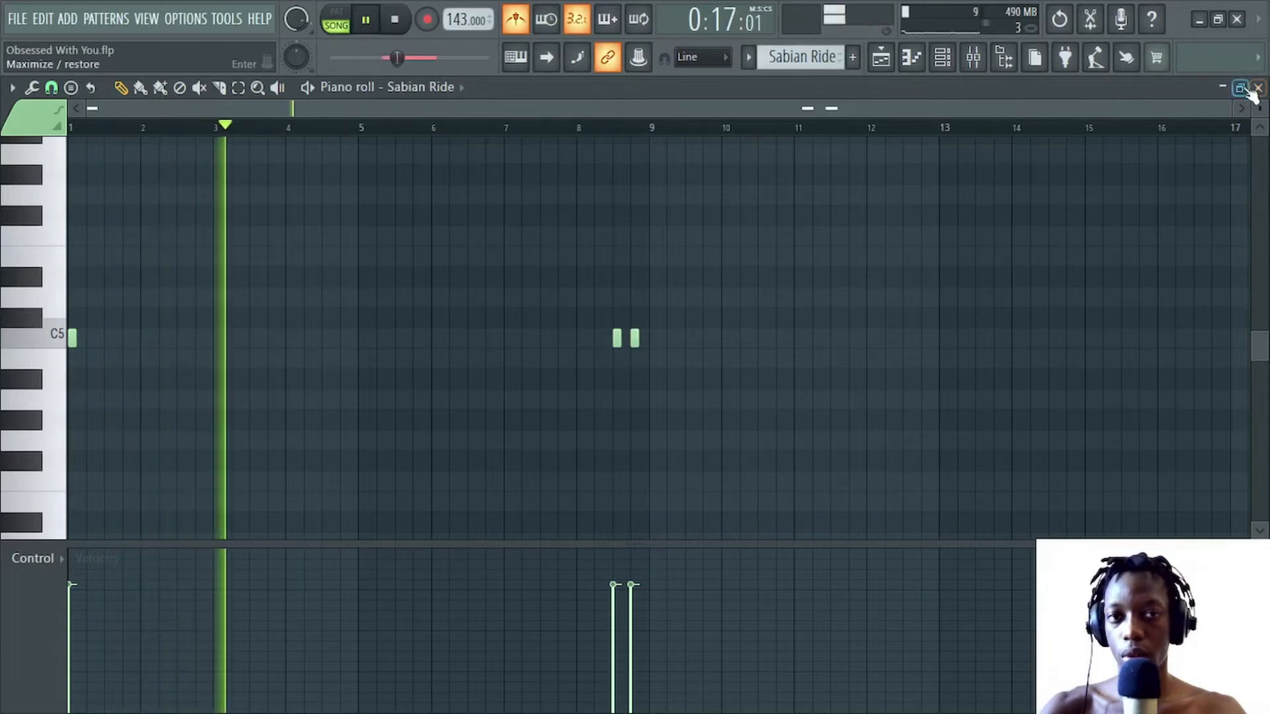
left_click(941, 57)
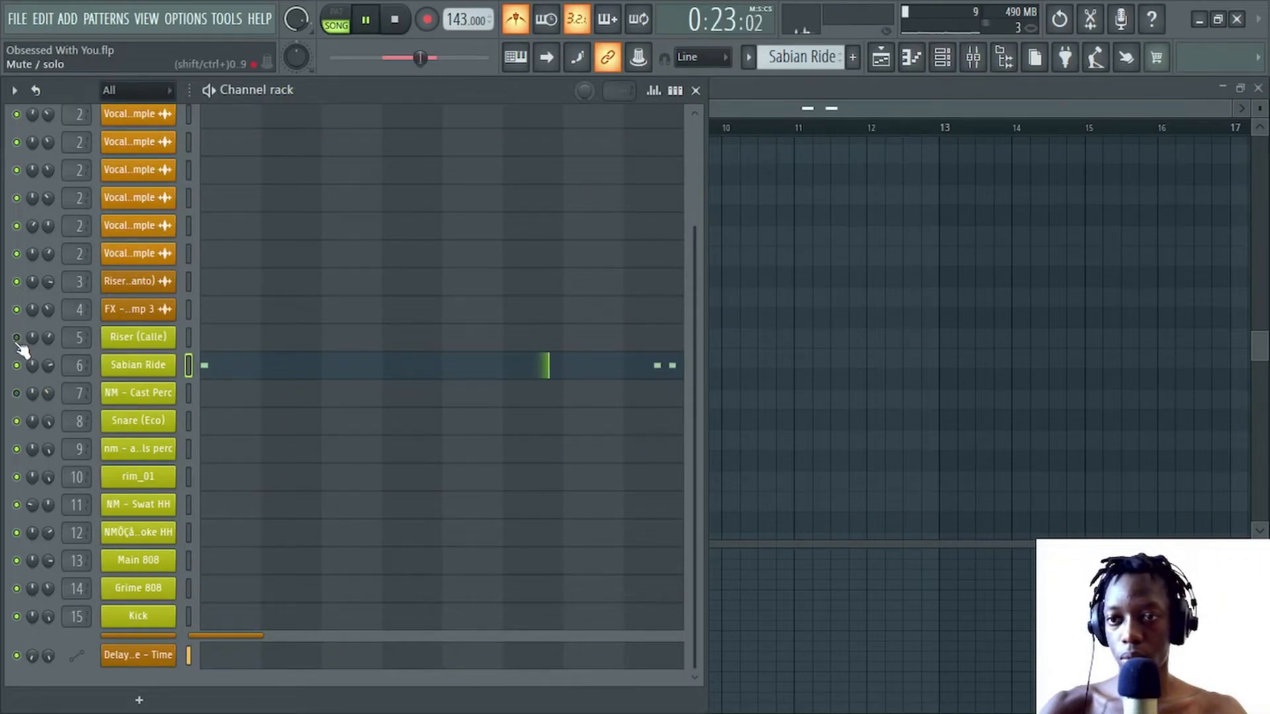
key("F6")
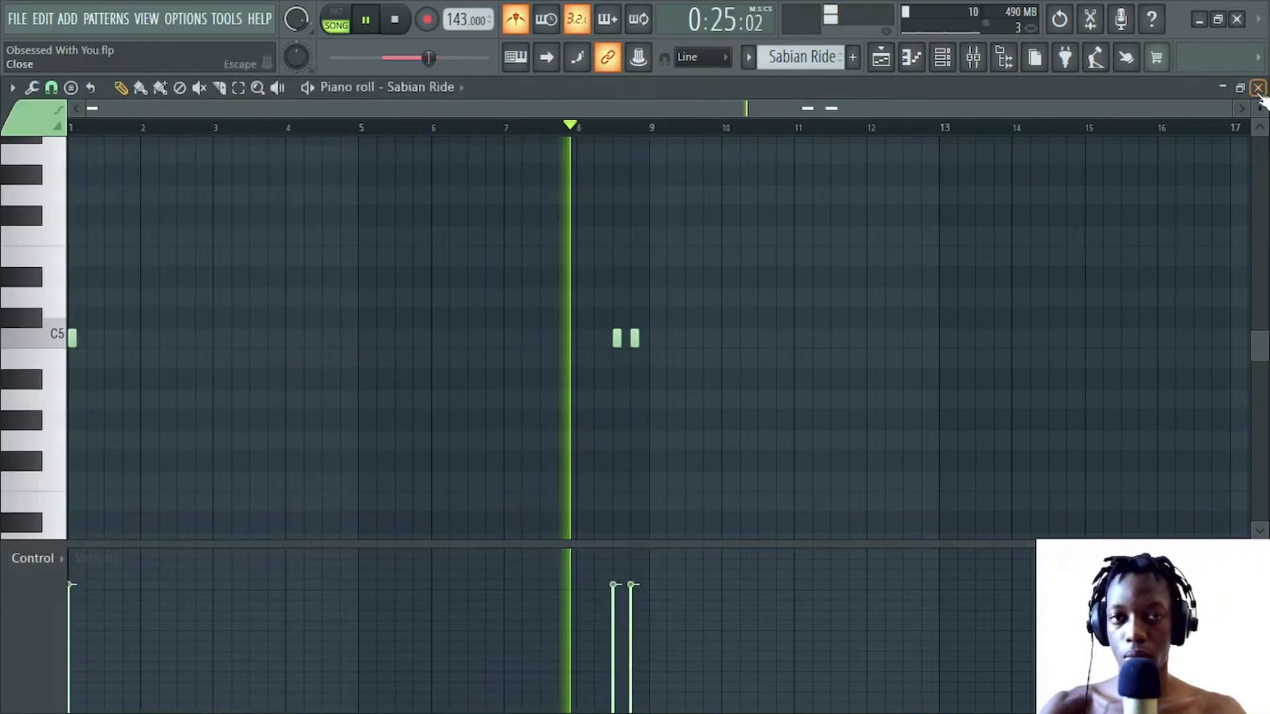
left_click(950, 65)
key("space")
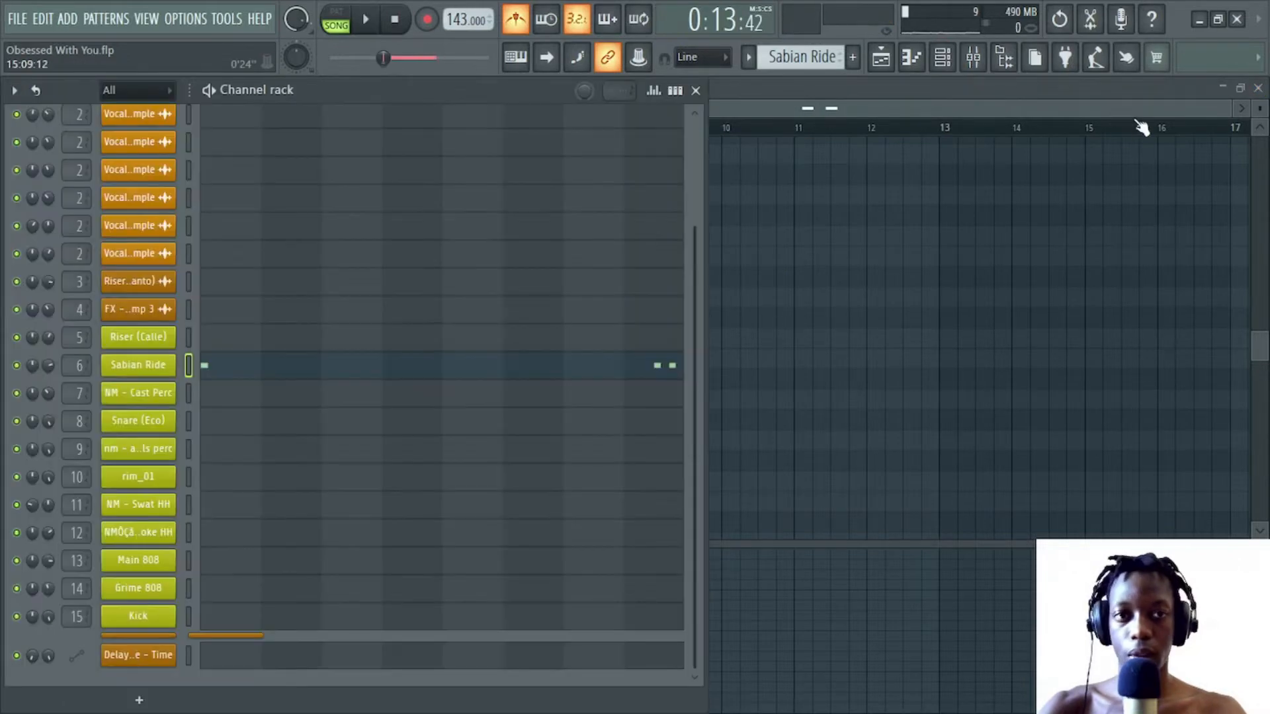
left_click(1258, 89)
key("F6")
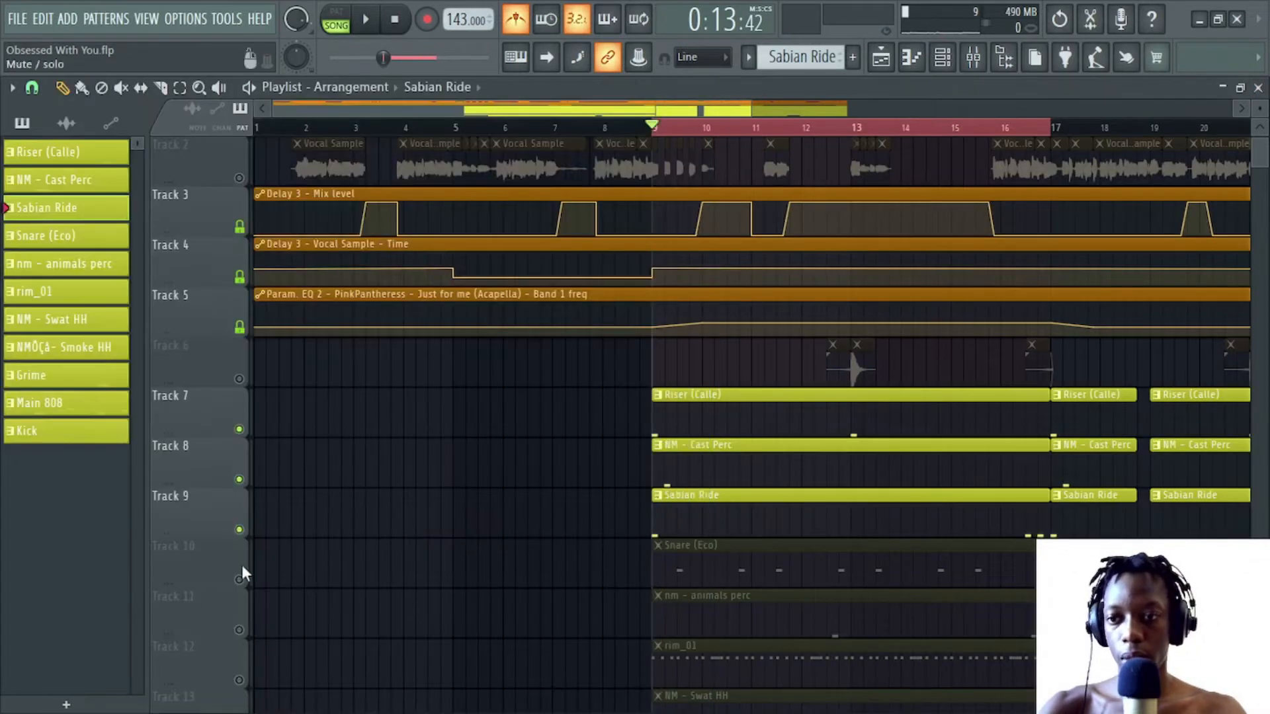
- Open the Snare (Eco) pattern in the piano roll and check the Snare (Eco) channel's sampler window
double_click(677, 580)
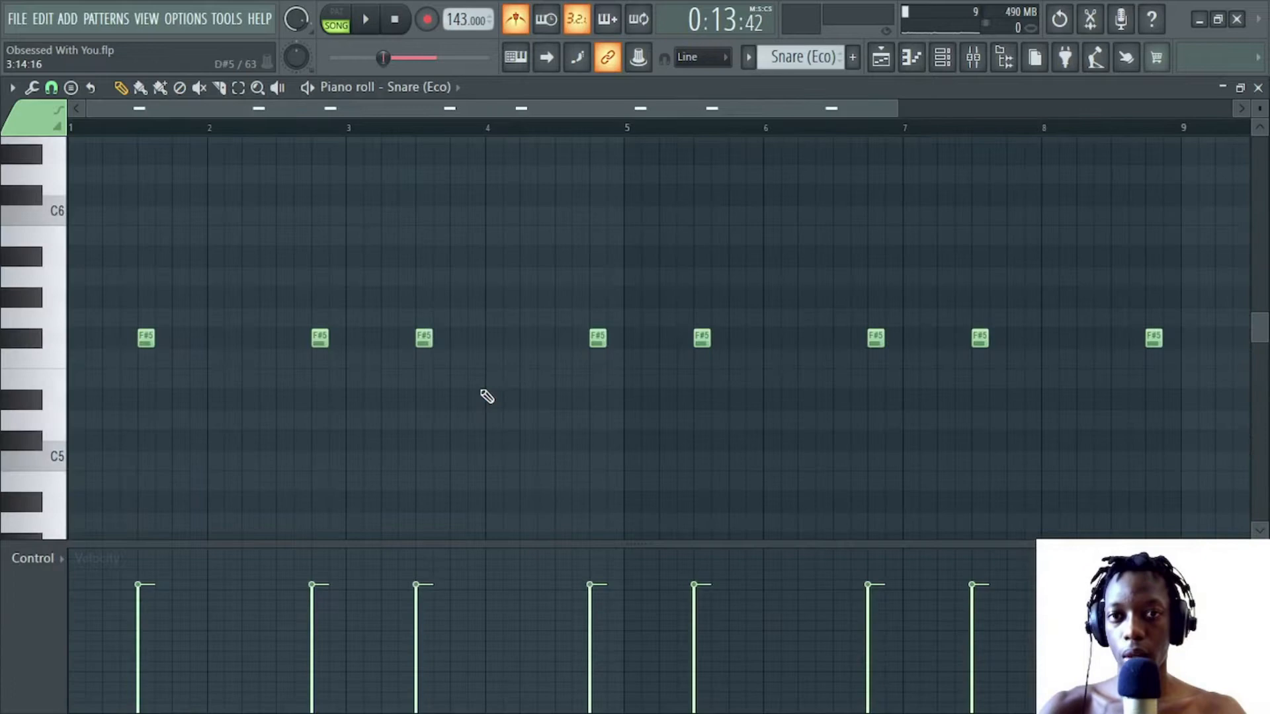
left_click(944, 59)
left_click(149, 420)
left_click(81, 178)
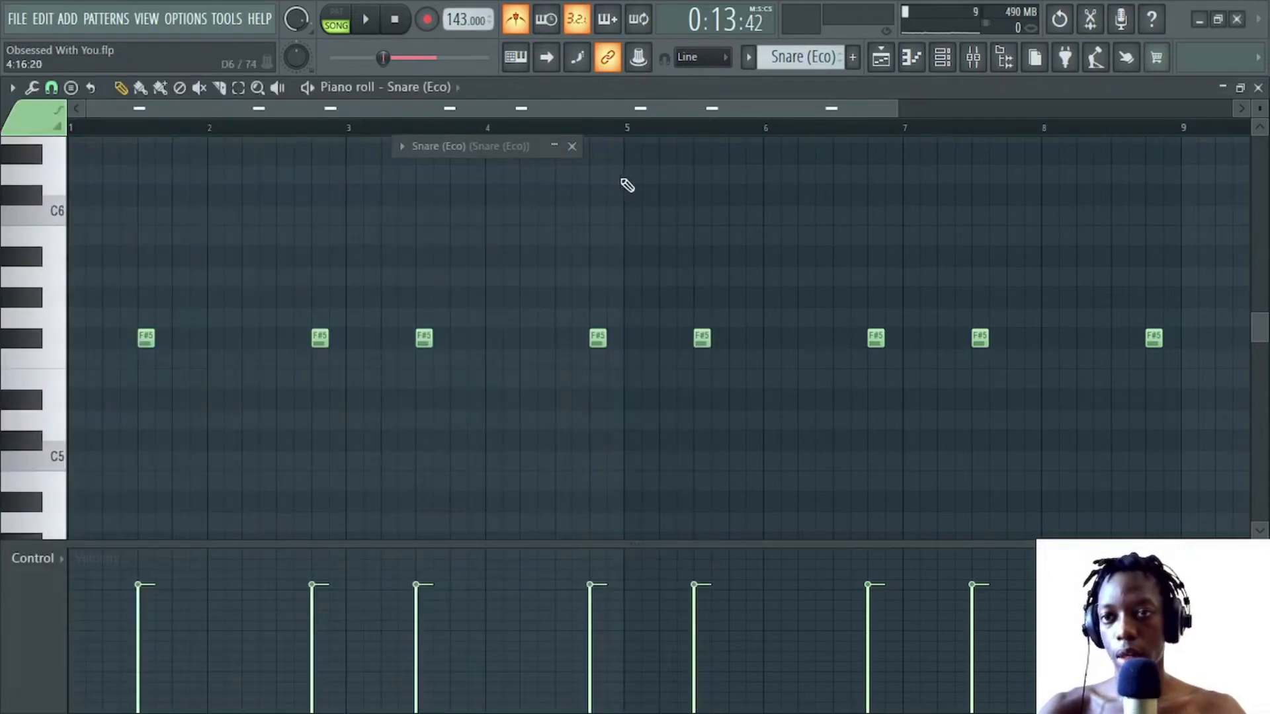
- Play the Snare (Eco) pattern in the piano roll and return to the playlist
key("space")
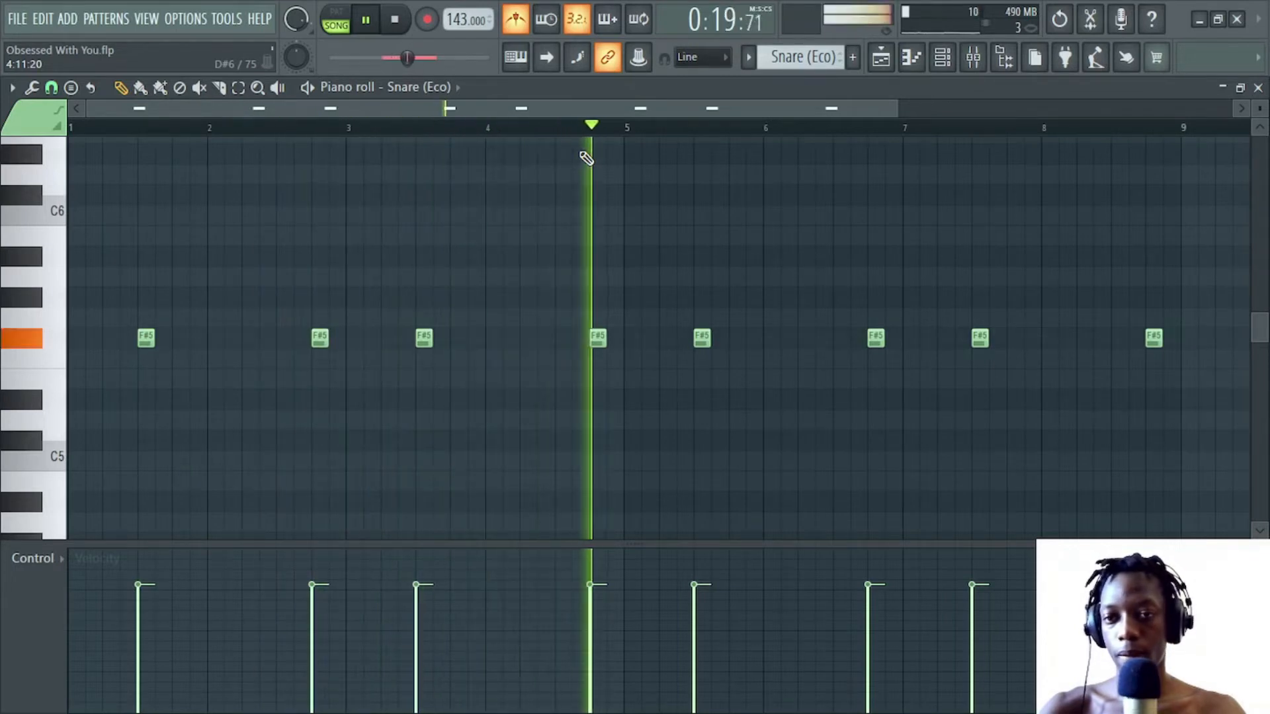
key("space")
key("F5")
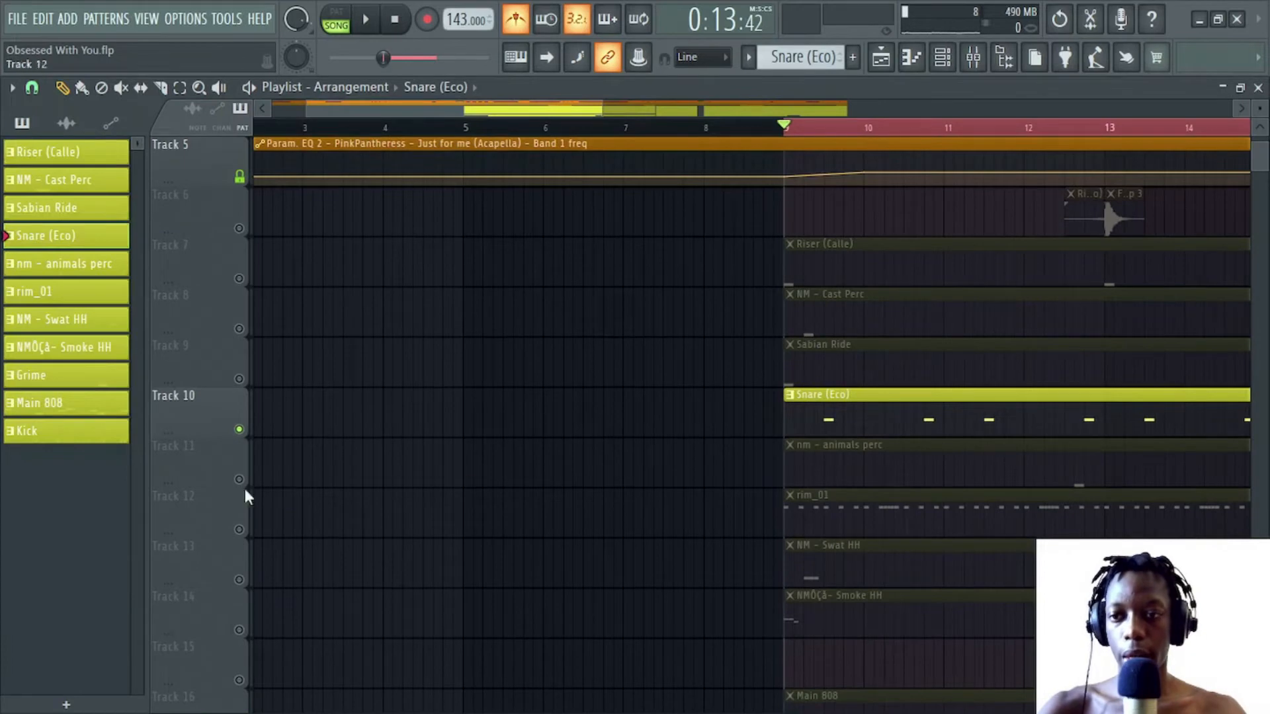
- Unmute Track 11, start playback and open its nm - animals perc pattern in the piano roll
left_click(239, 480)
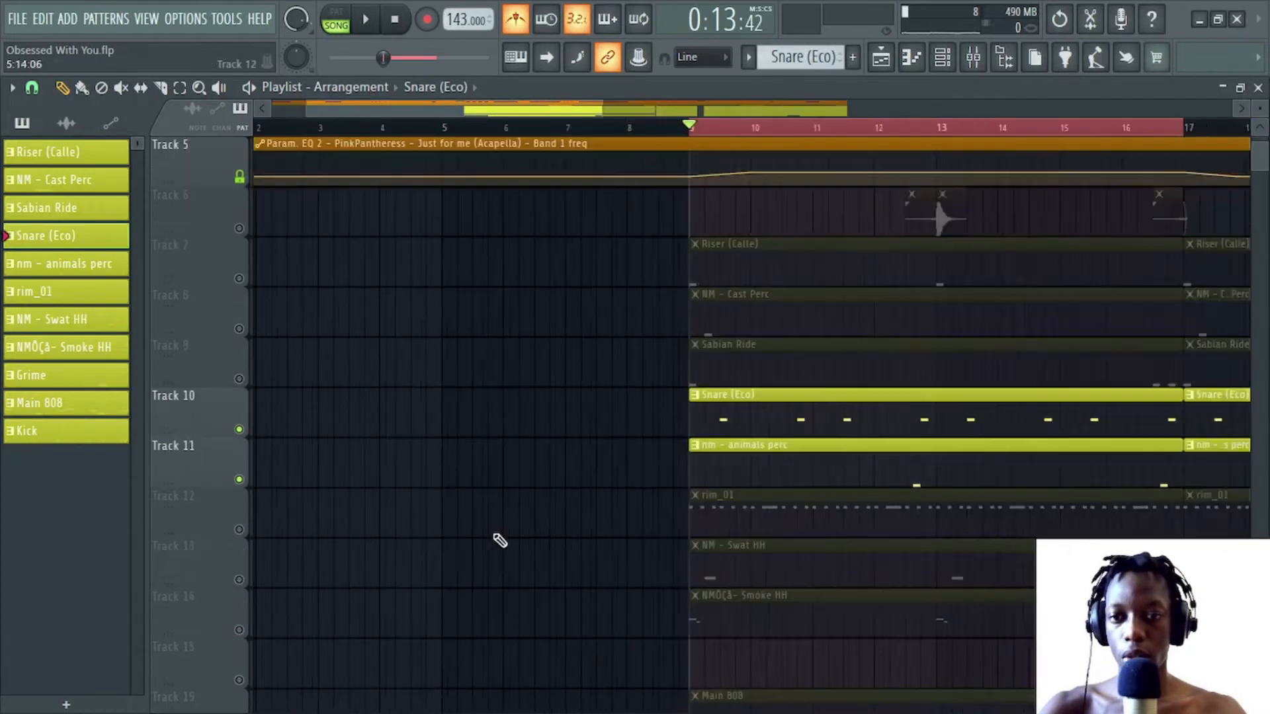
double_click(821, 472)
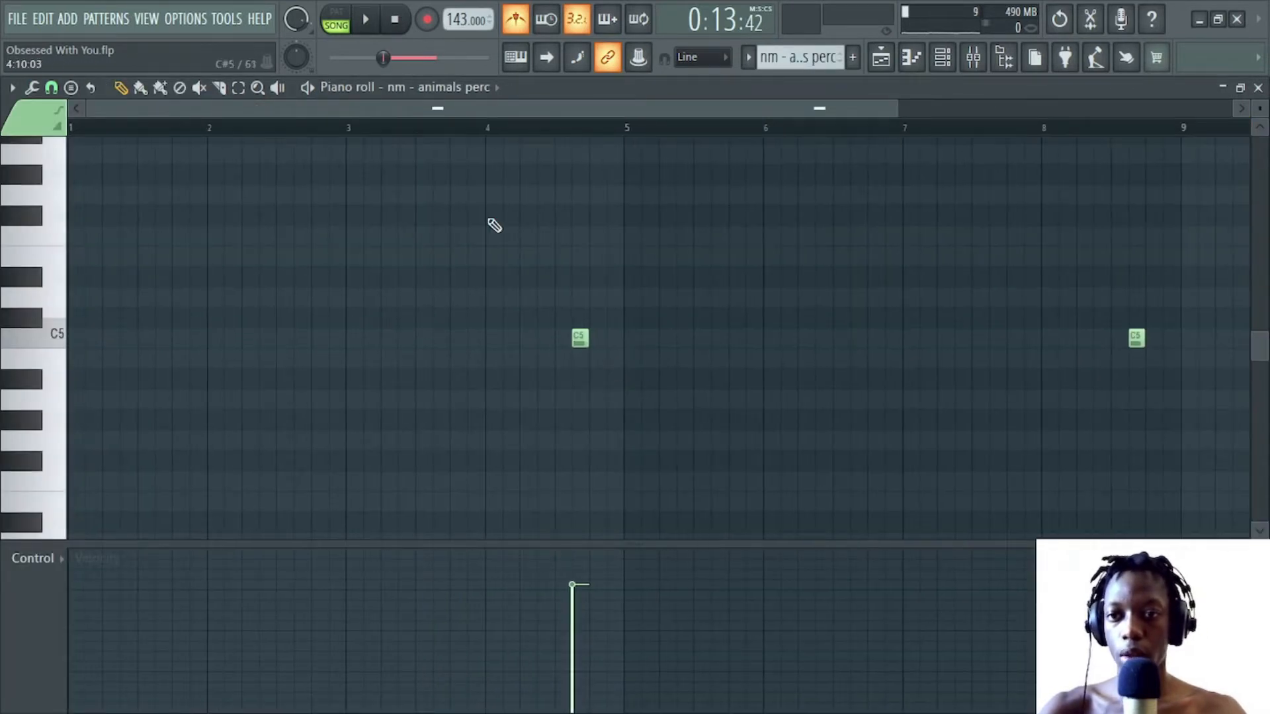
key("F5")
key("space")
double_click(835, 453)
scroll(753, 434, "up", 2)
scroll(754, 434, "right", 2)
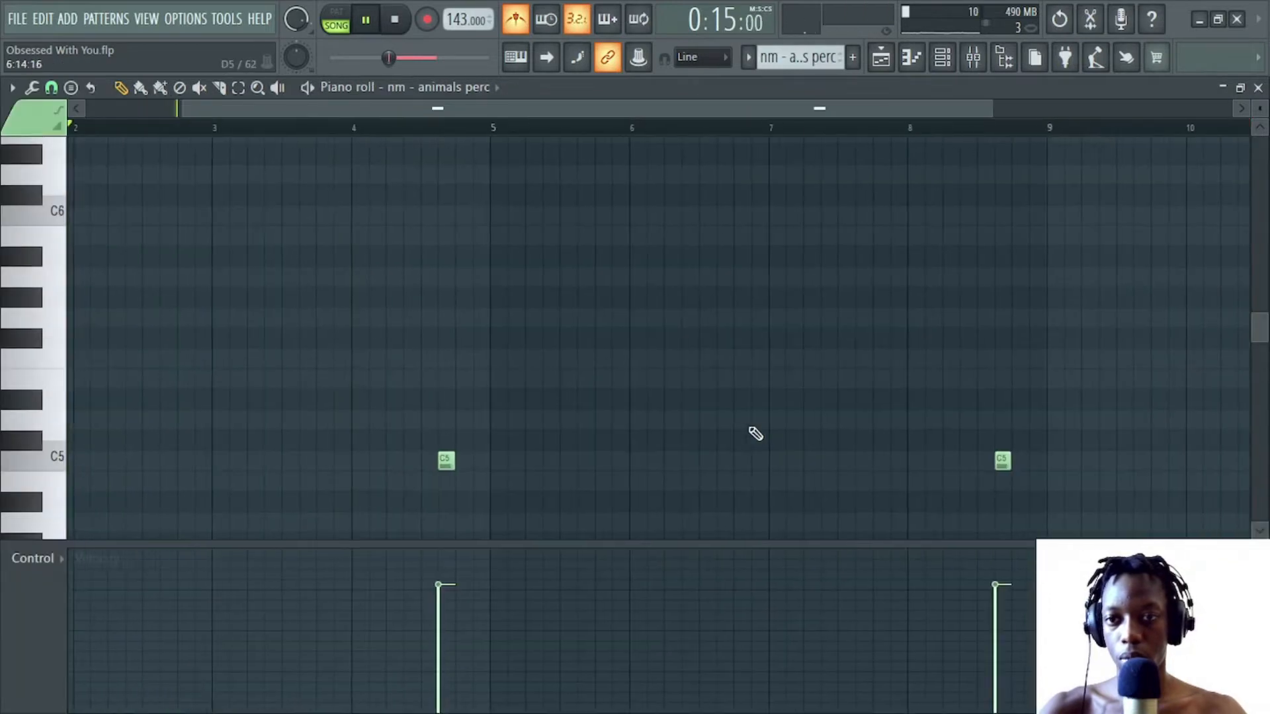
- Review the nm - animals perc note placement during playback, stop it and return to the playlist
scroll(689, 400, "down", 2)
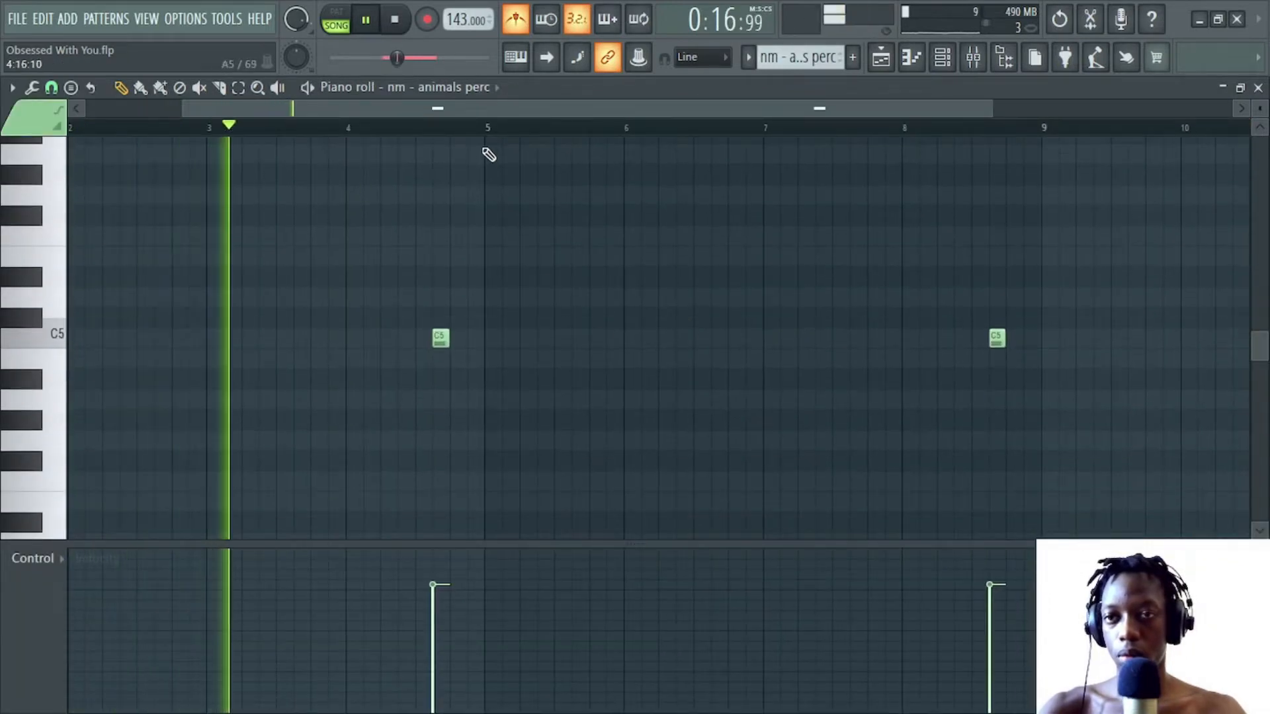
scroll(553, 229, "down", 2)
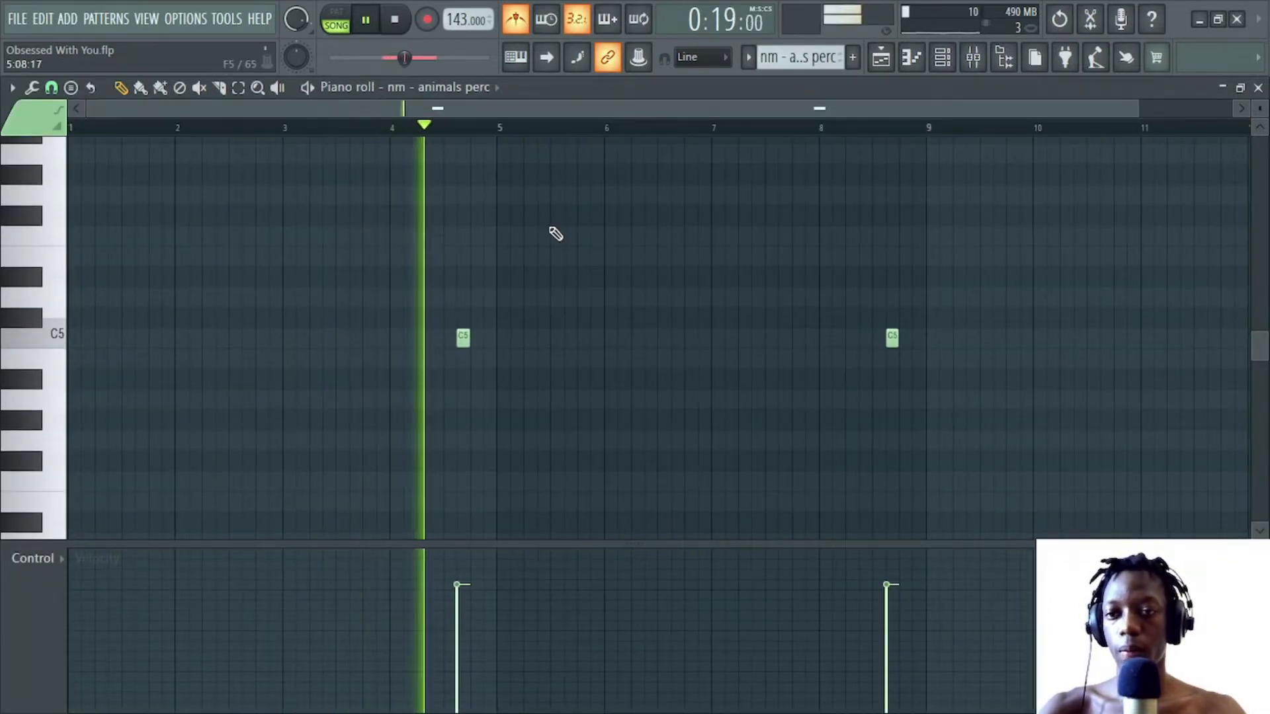
key("space")
key("F5")
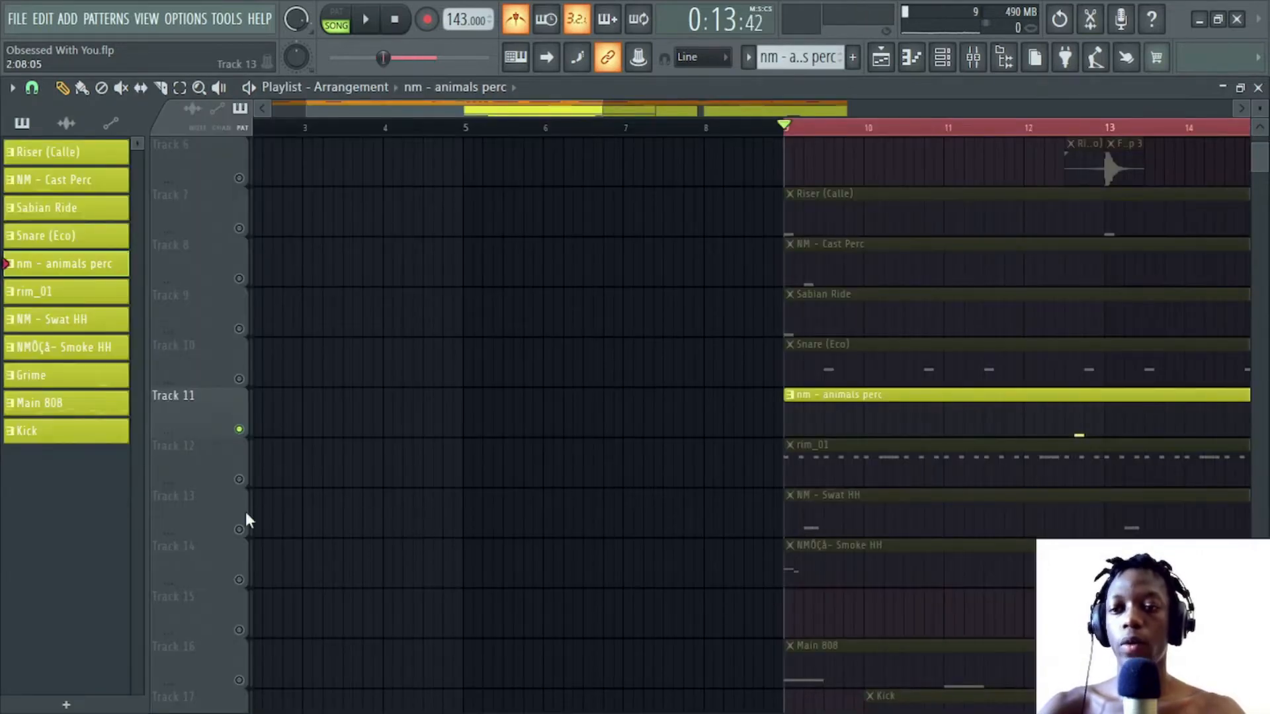
- Solo Track 12 in the playlist and open the rim_01 channel's sampler settings
left_click(239, 480)
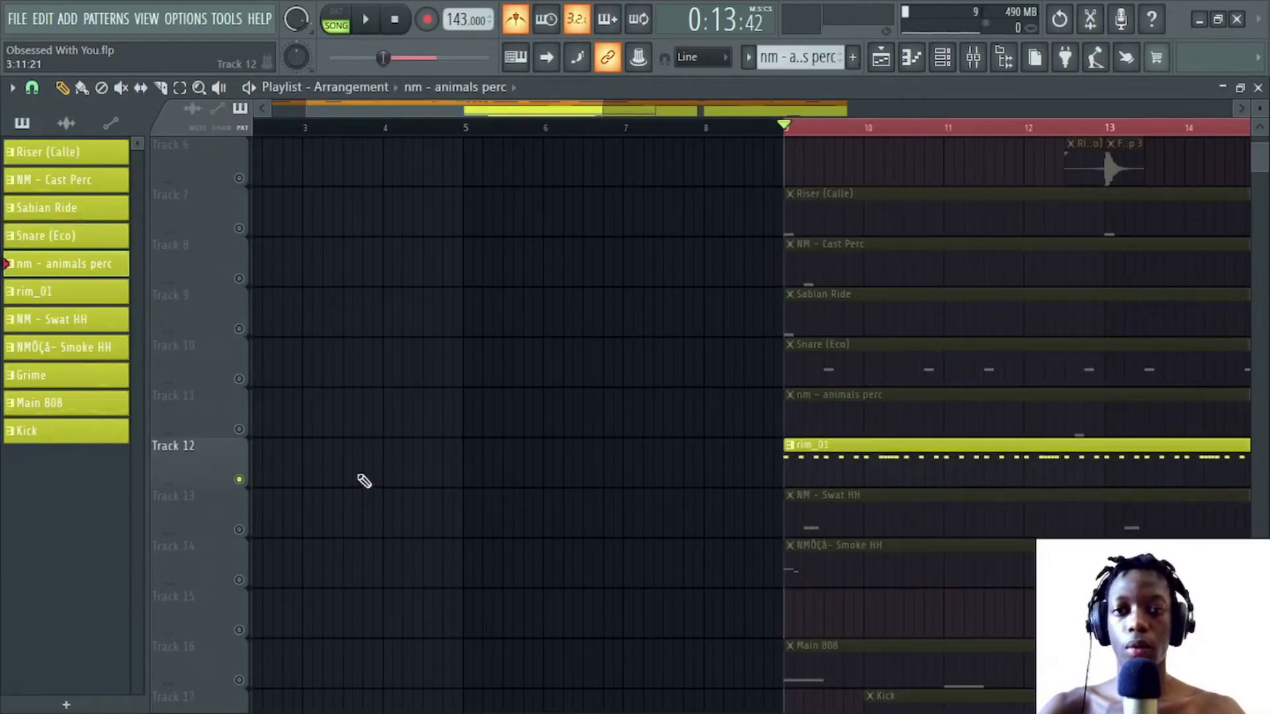
scroll(549, 114, "down", 3)
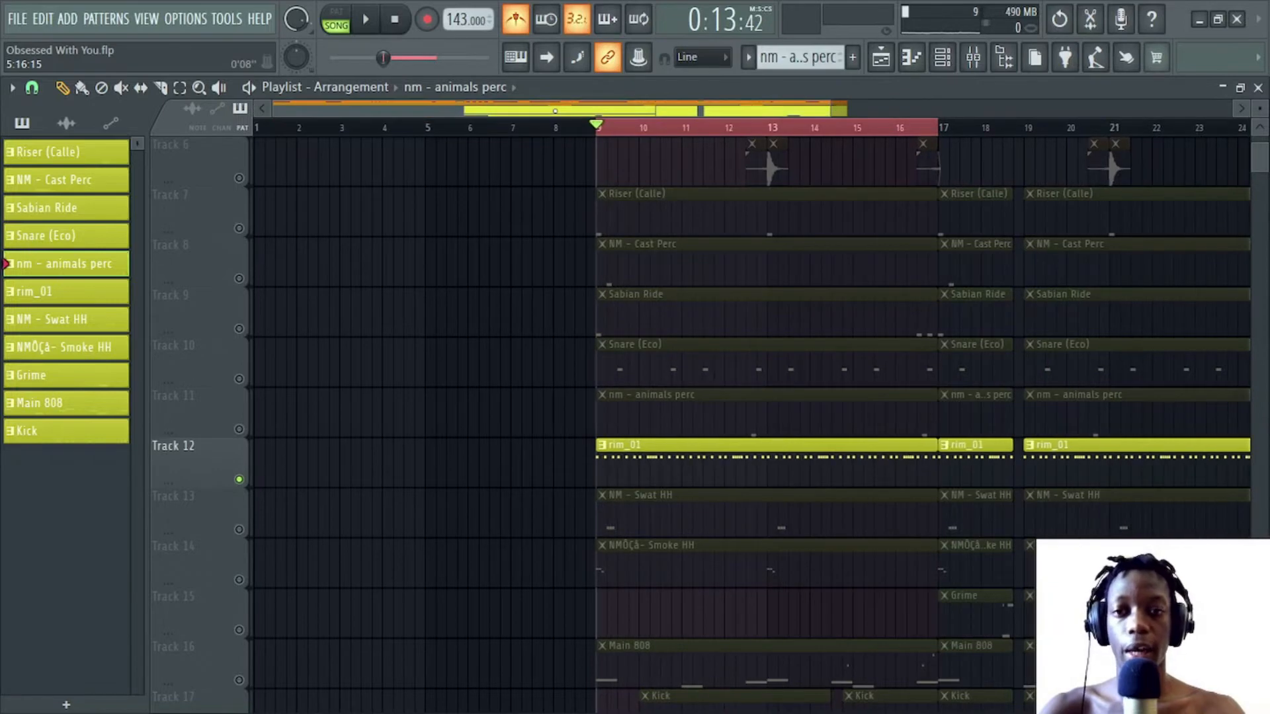
left_click(974, 58)
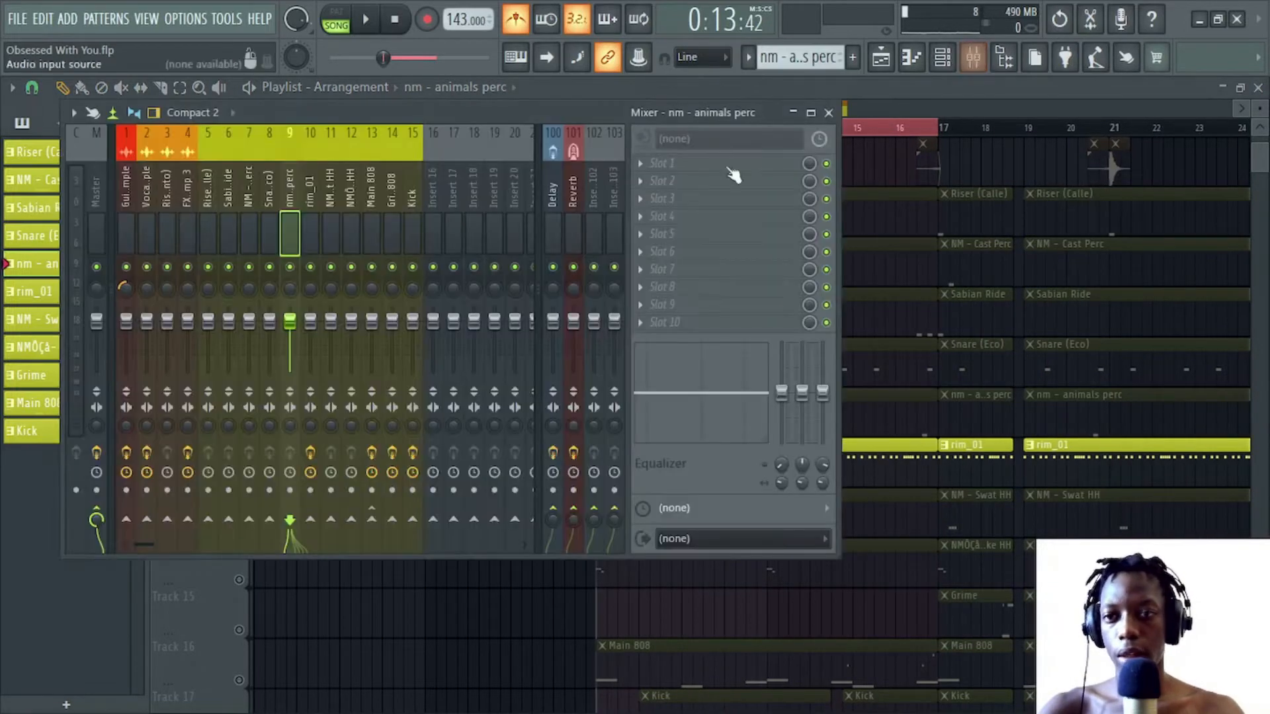
left_click(942, 57)
left_click(147, 455)
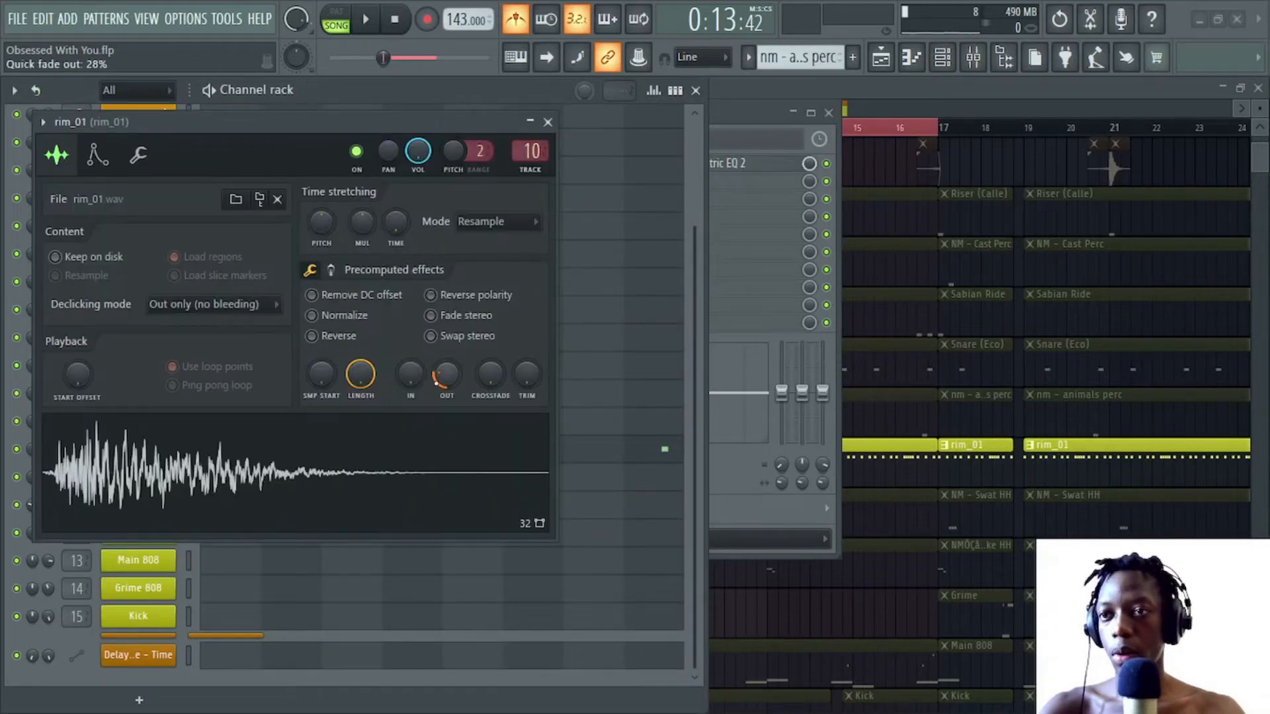
- Review the rim_01 sampler's level settings and volume envelope, and close its window
left_click(137, 156)
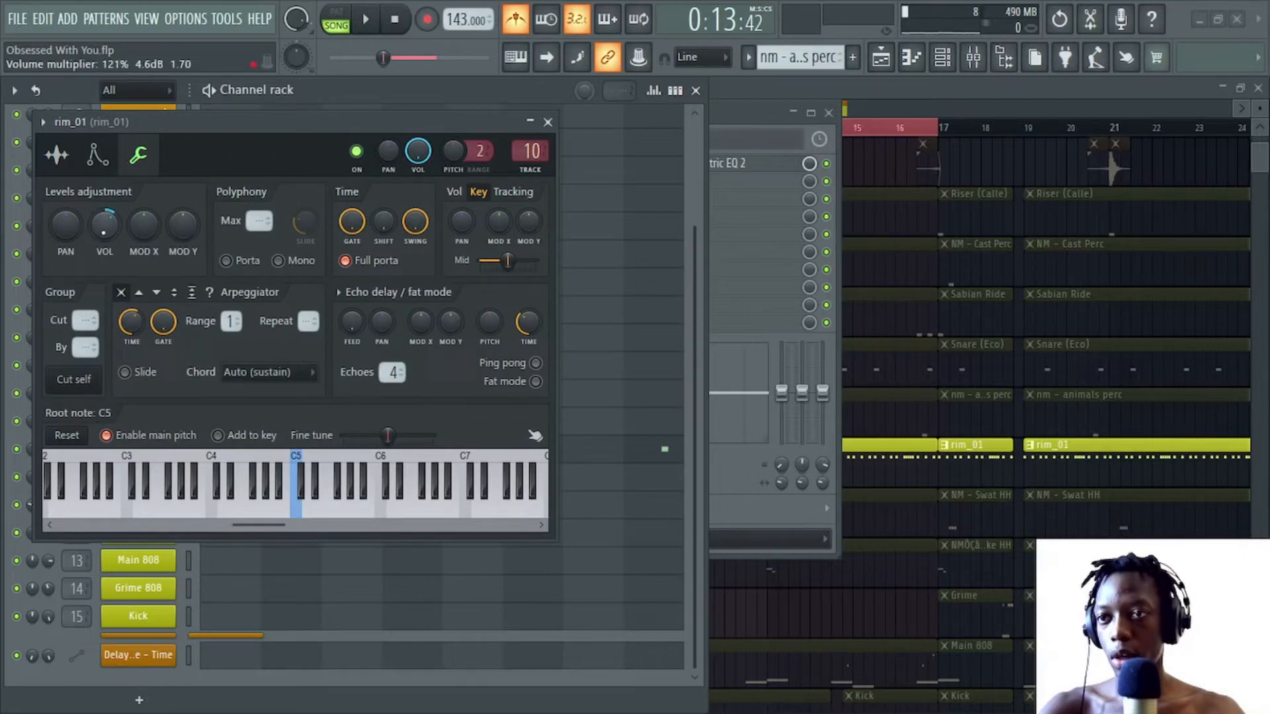
left_click(98, 154)
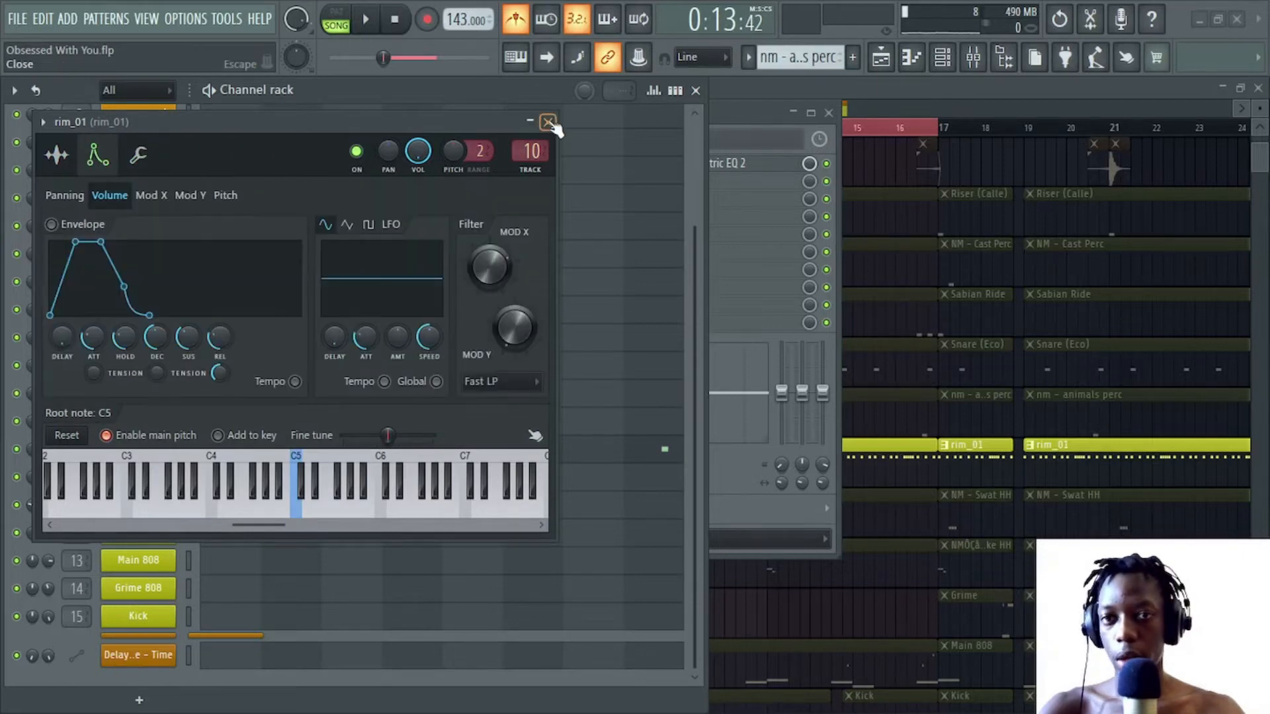
left_click(547, 122)
- Inspect the Fruity parametric EQ 2 curve on the rim_01 mixer track and return to the playlist
left_click(972, 57)
left_click(723, 164)
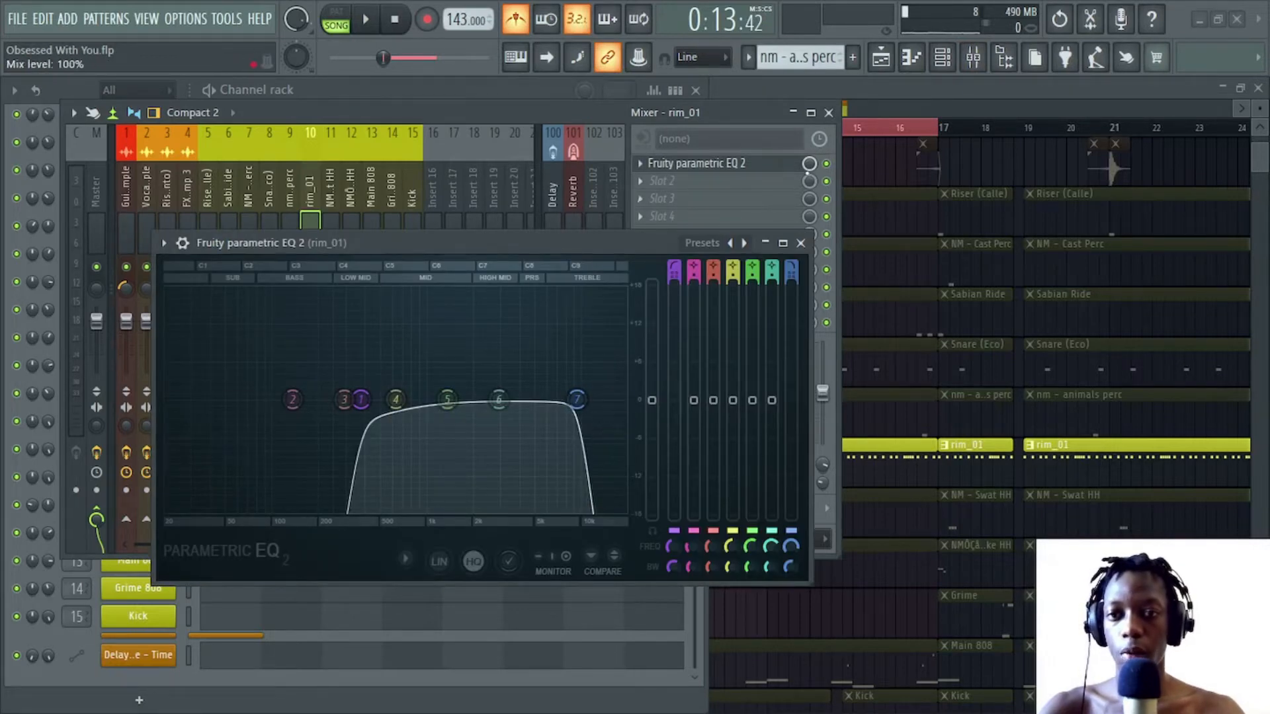
left_click(801, 244)
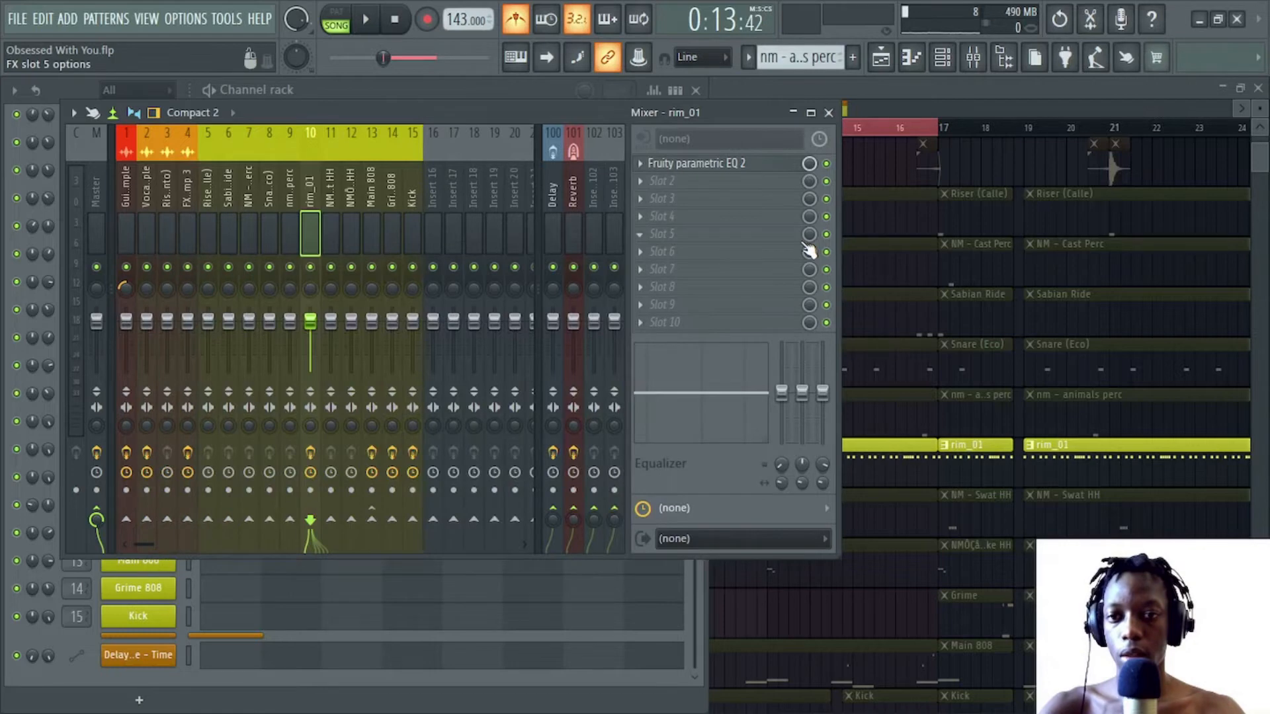
left_click(310, 452)
left_click(885, 90)
- Play the soloed rim_01 pattern, follow its rolls and velocities in the piano roll, and return to the playlist
key("space")
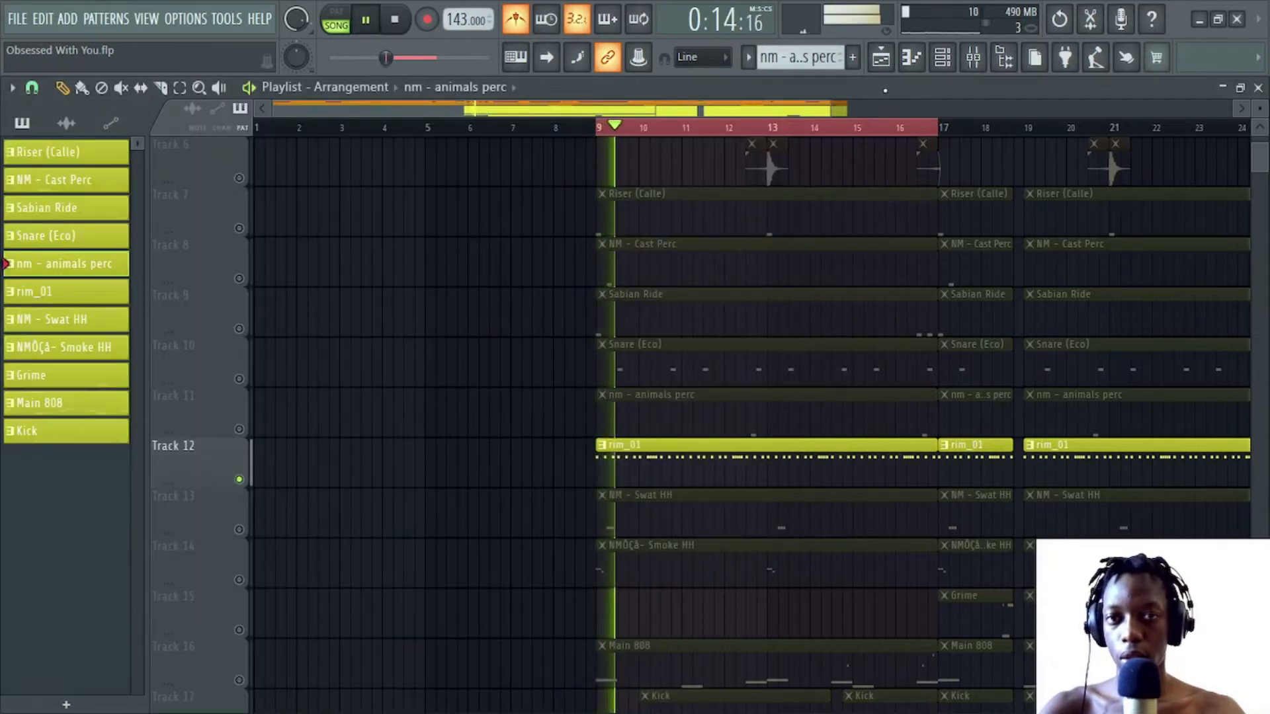
key("space")
left_click(973, 57)
key("F7")
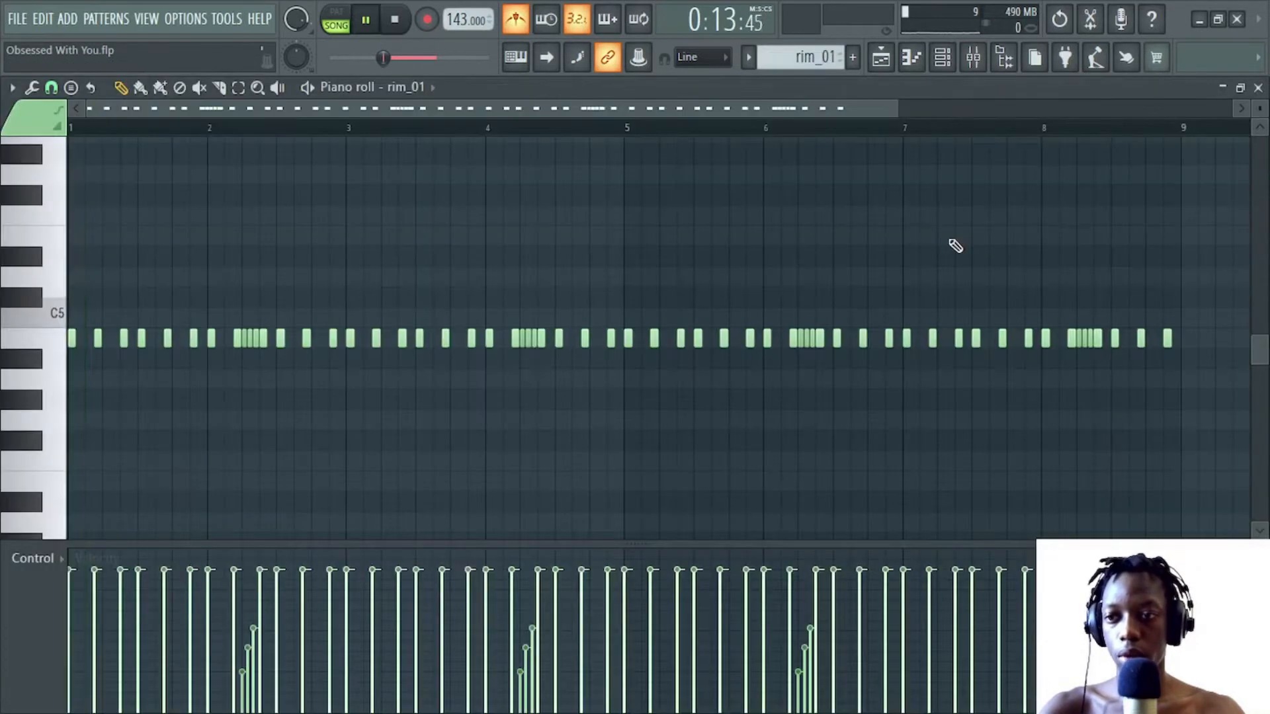
key("space")
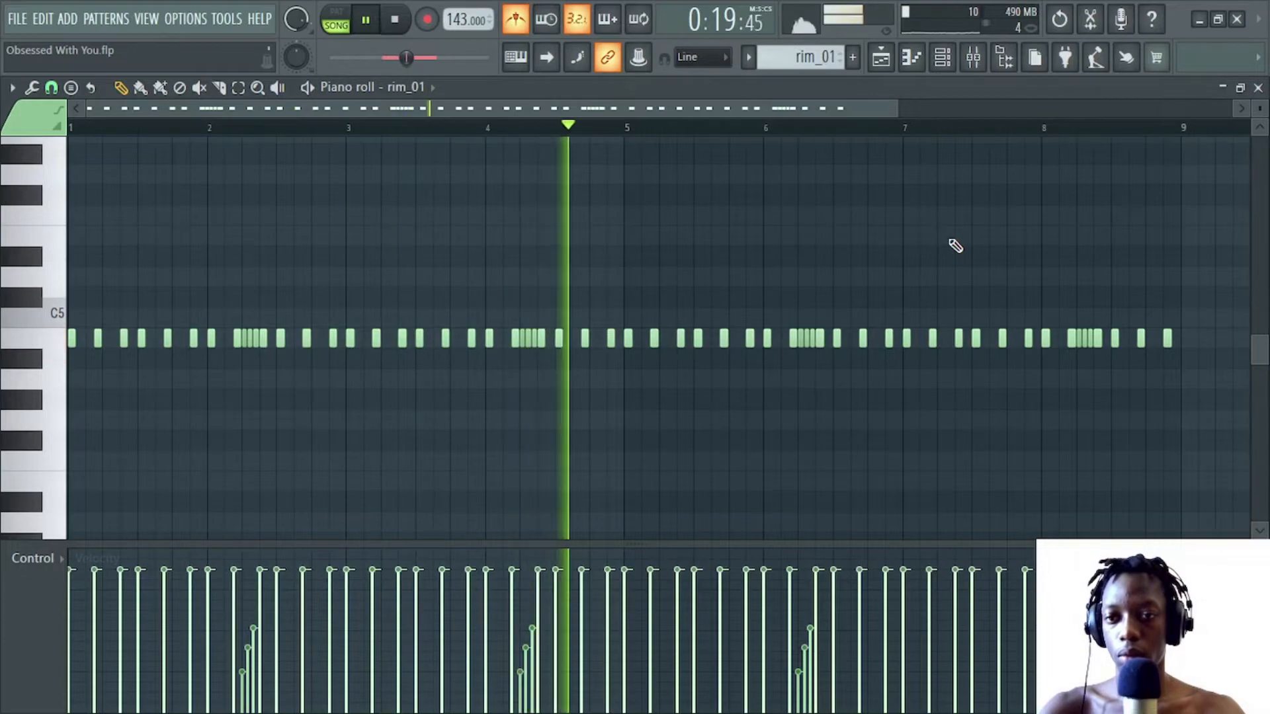
key("space")
key("F5")
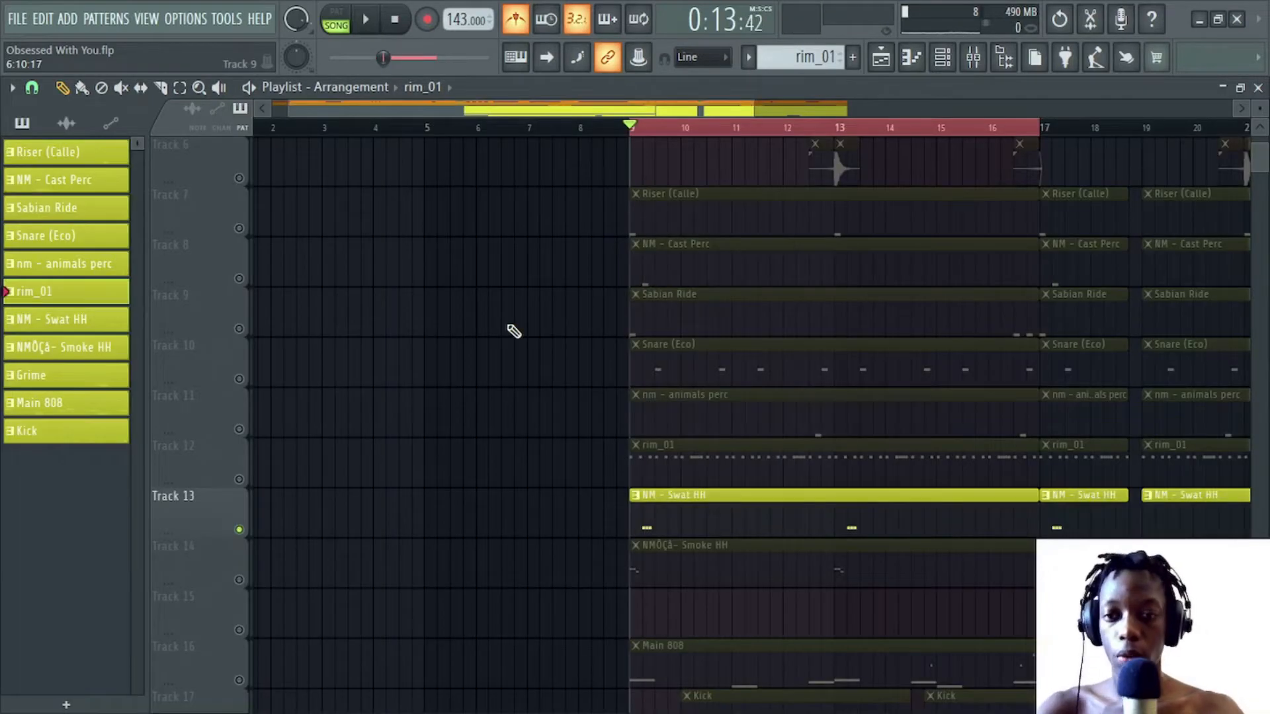
- Check the mixer and channel rack, and examine the opening hits of the NM - Swat HH pattern in the piano roll
left_click(973, 57)
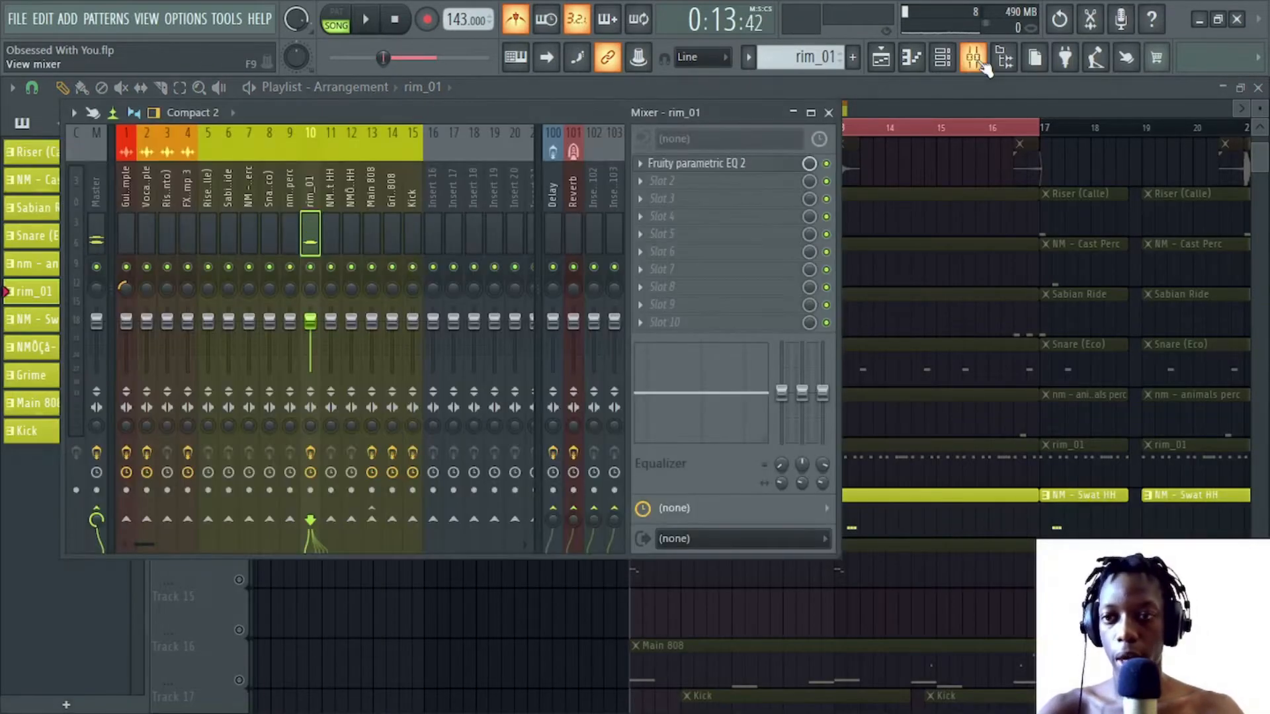
left_click(944, 57)
key("F5")
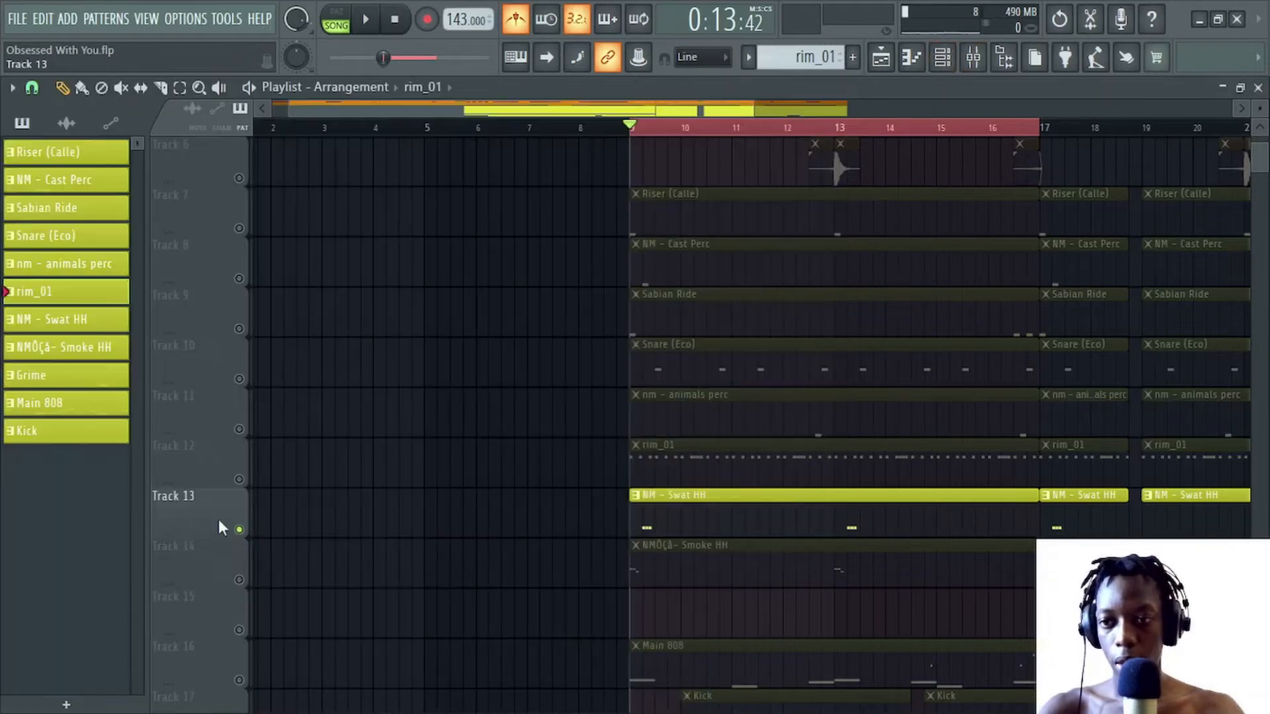
double_click(690, 508)
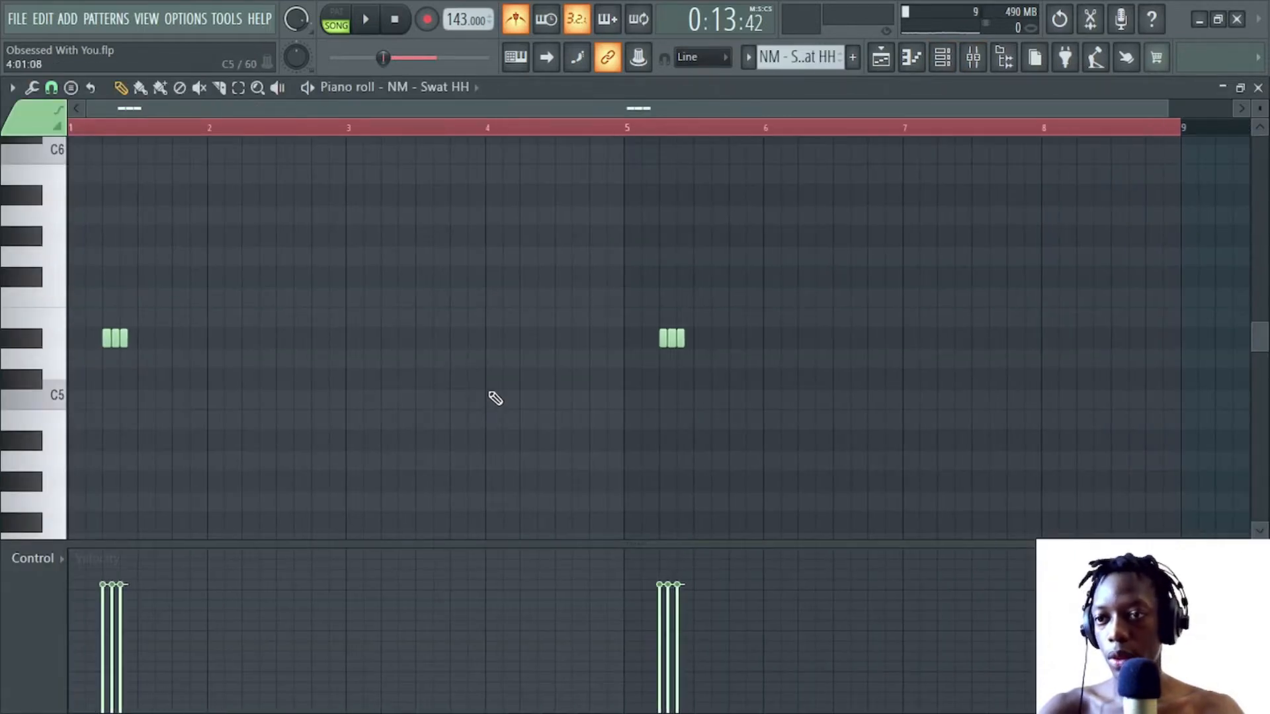
scroll(225, 109, "up", 4)
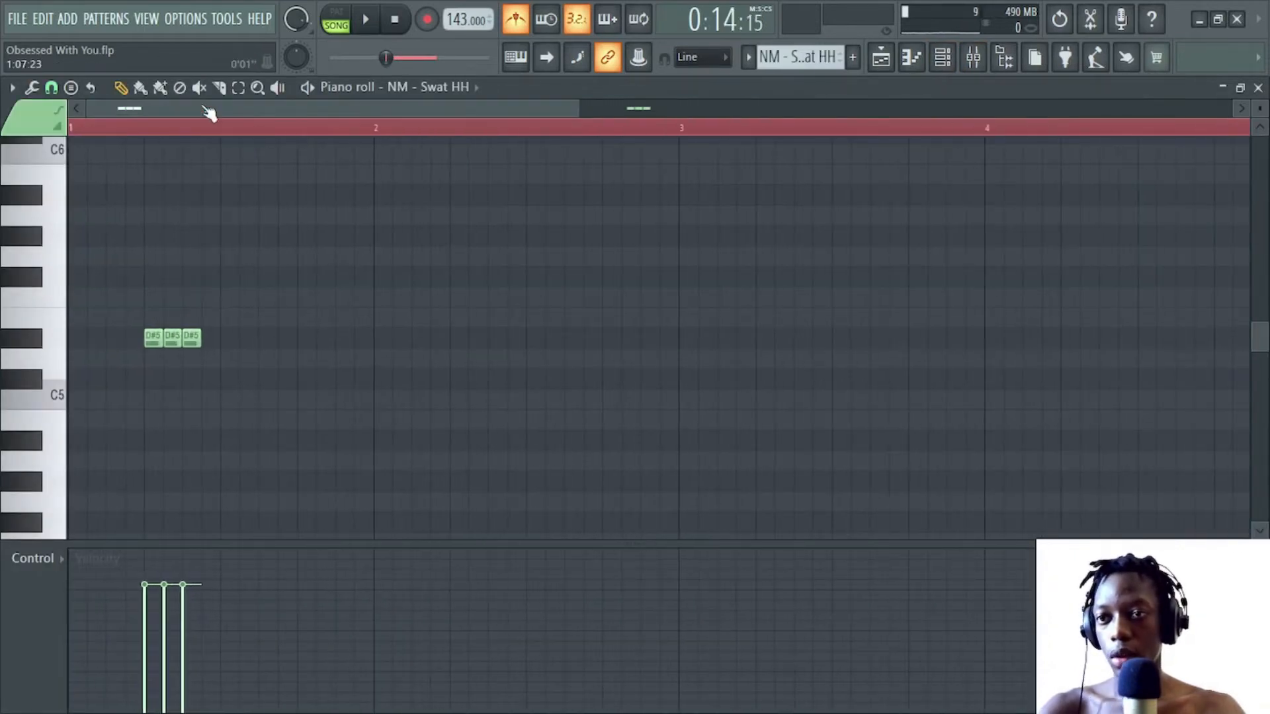
scroll(218, 108, "up", 2)
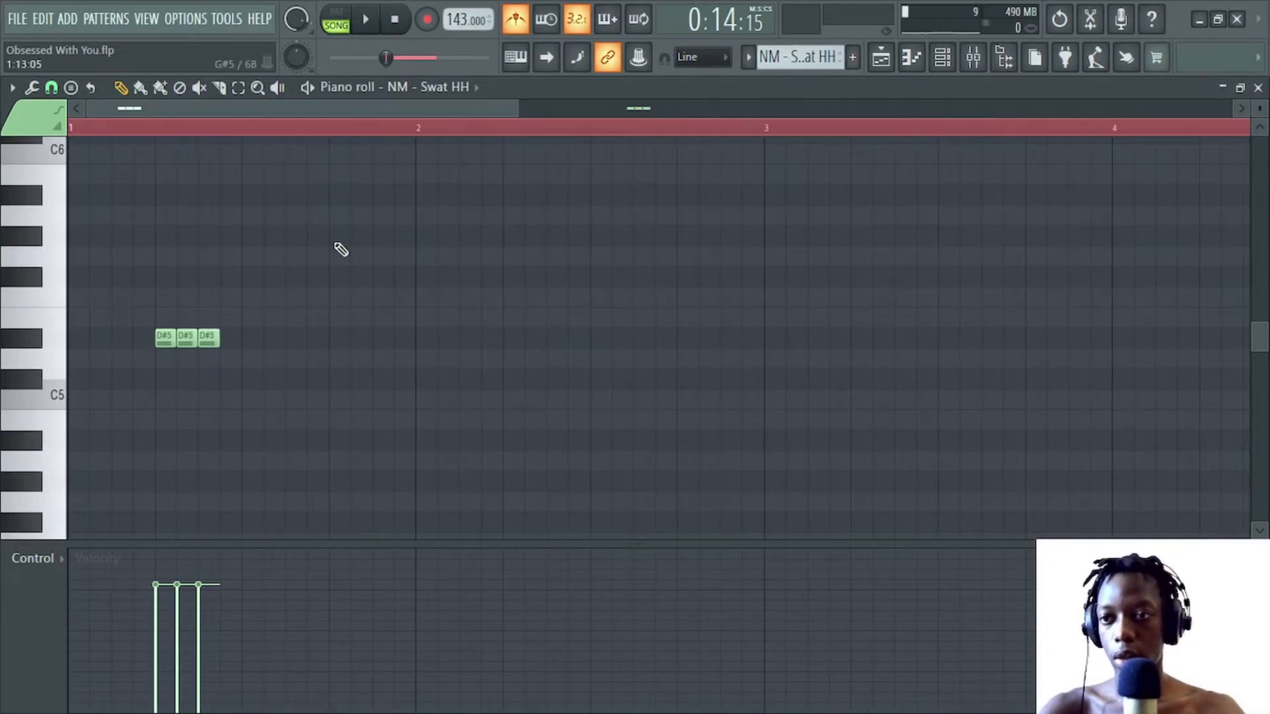
- Play the NM - Swat HH pattern while viewing its channel in the channel rack, and stop playback
key("space")
key("F6")
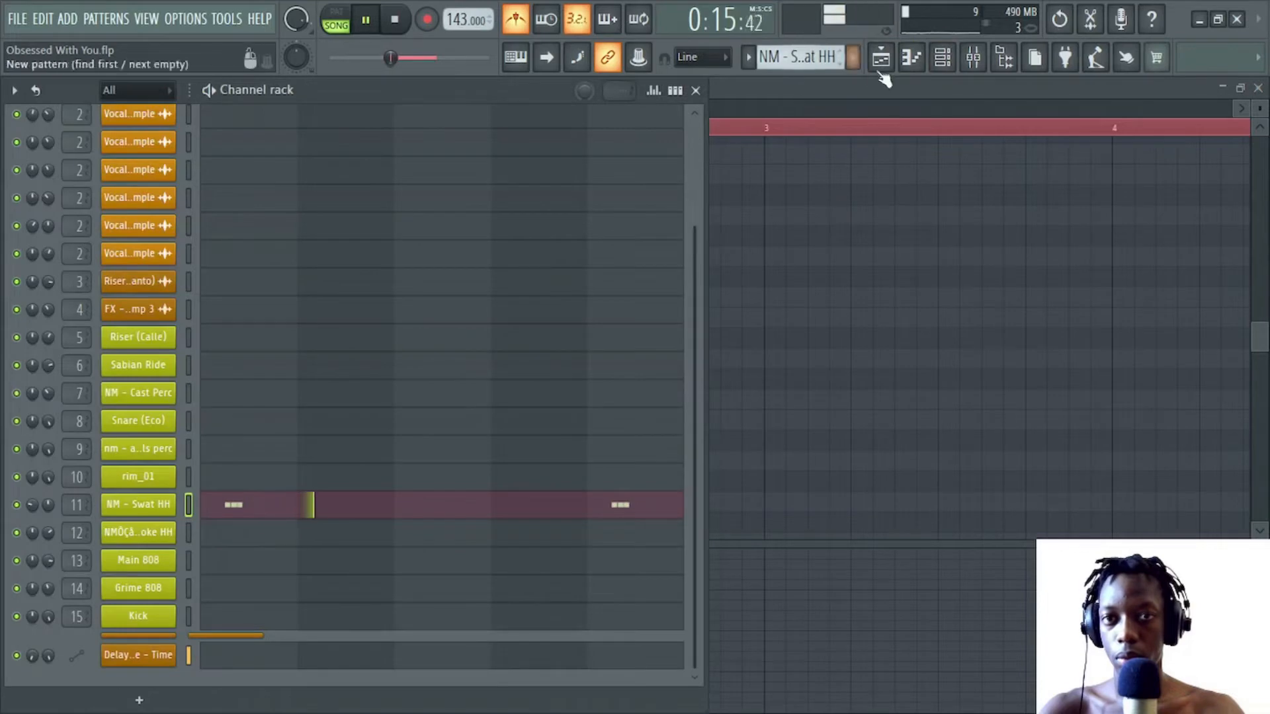
left_click(949, 65)
left_click(886, 65)
key("space")
- Examine the Smoke HH pattern's note placement in the piano roll, play it and return to the playlist
scroll(500, 458, "down", 1)
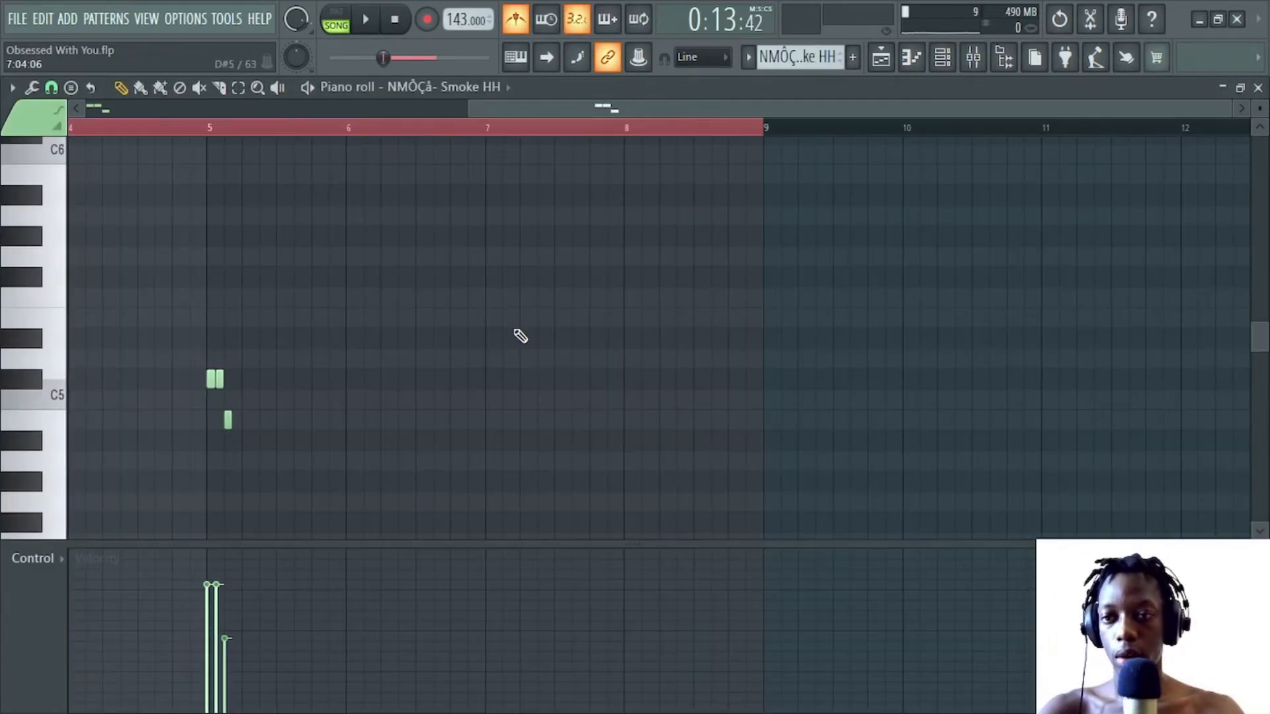
scroll(529, 330, "left", 3)
scroll(536, 328, "down", 1)
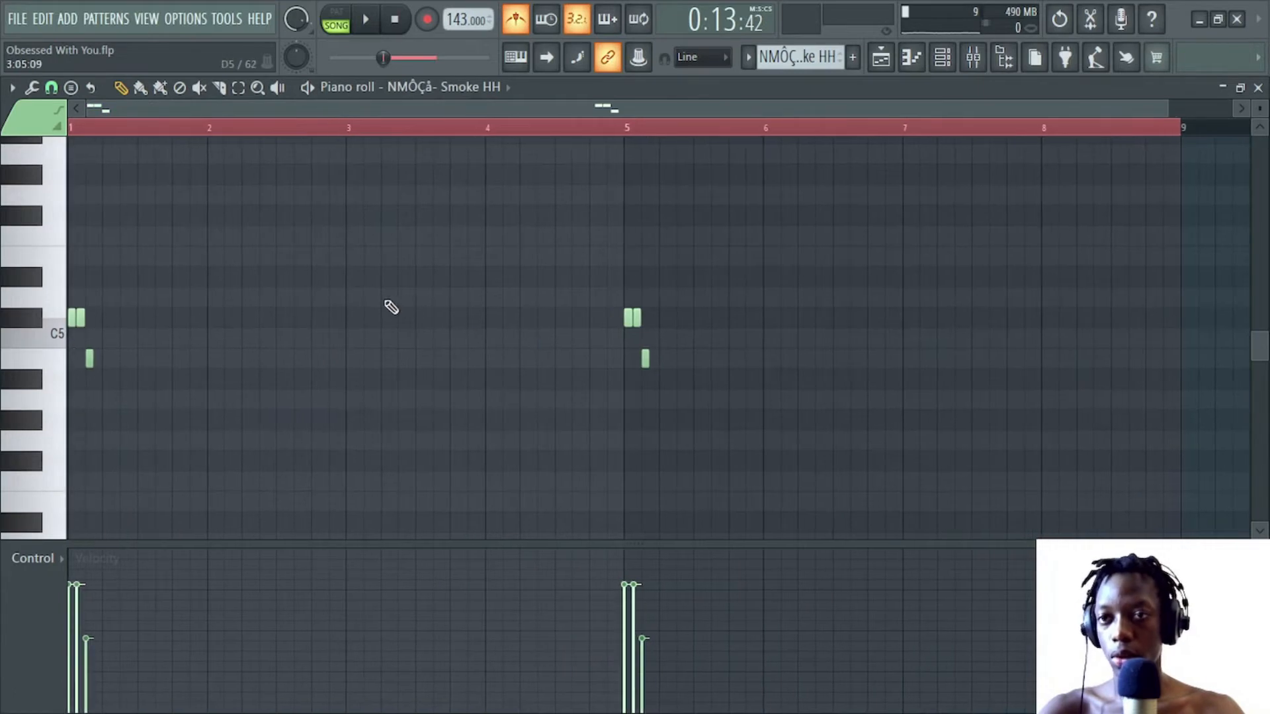
key("space")
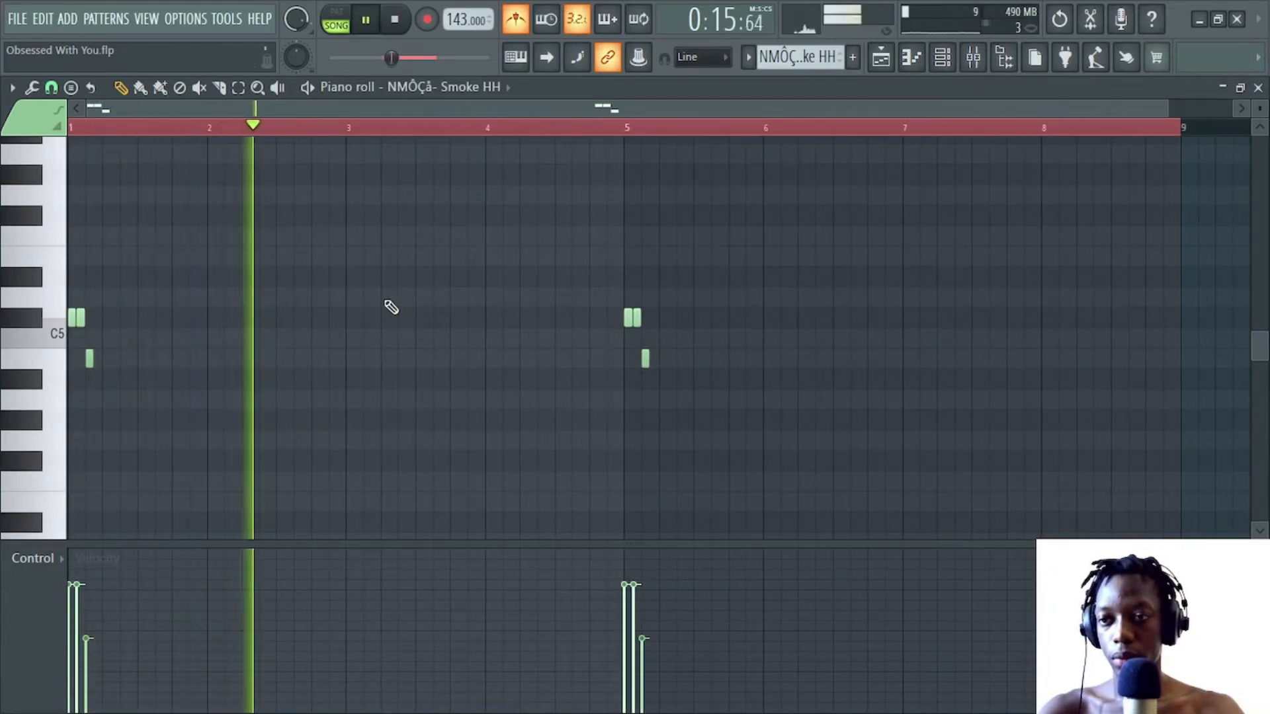
key("space")
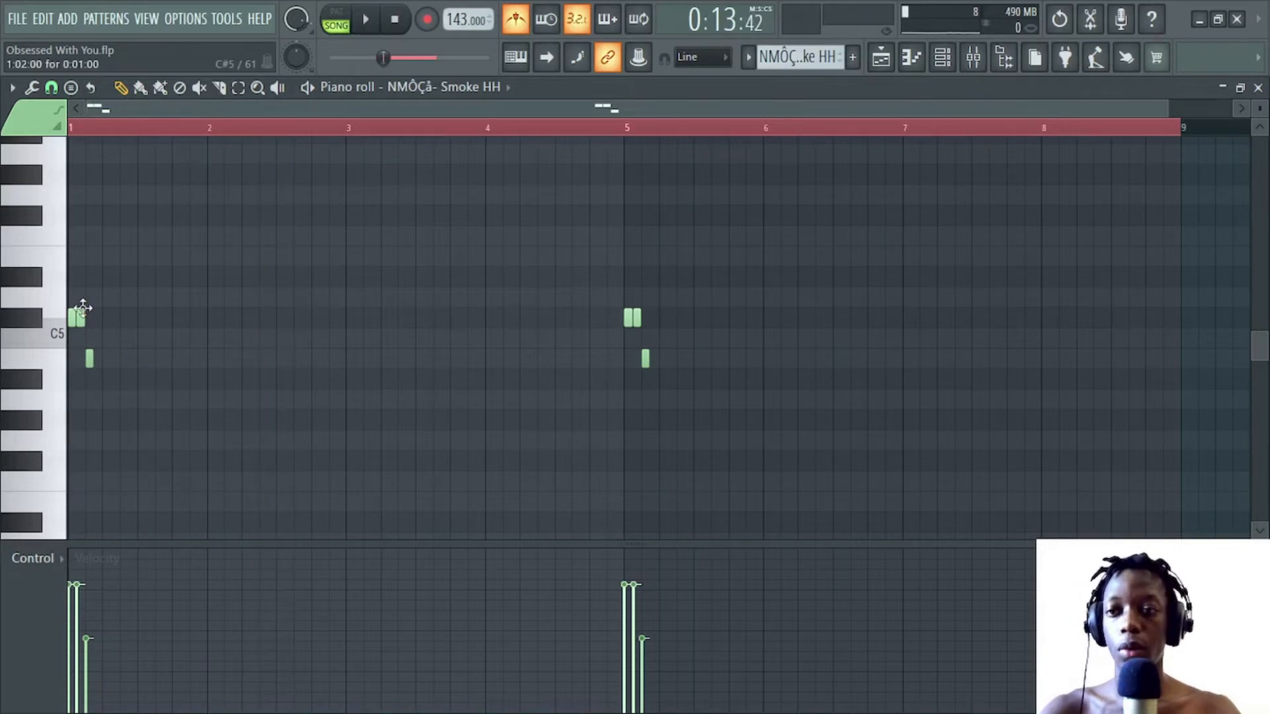
key("F5")
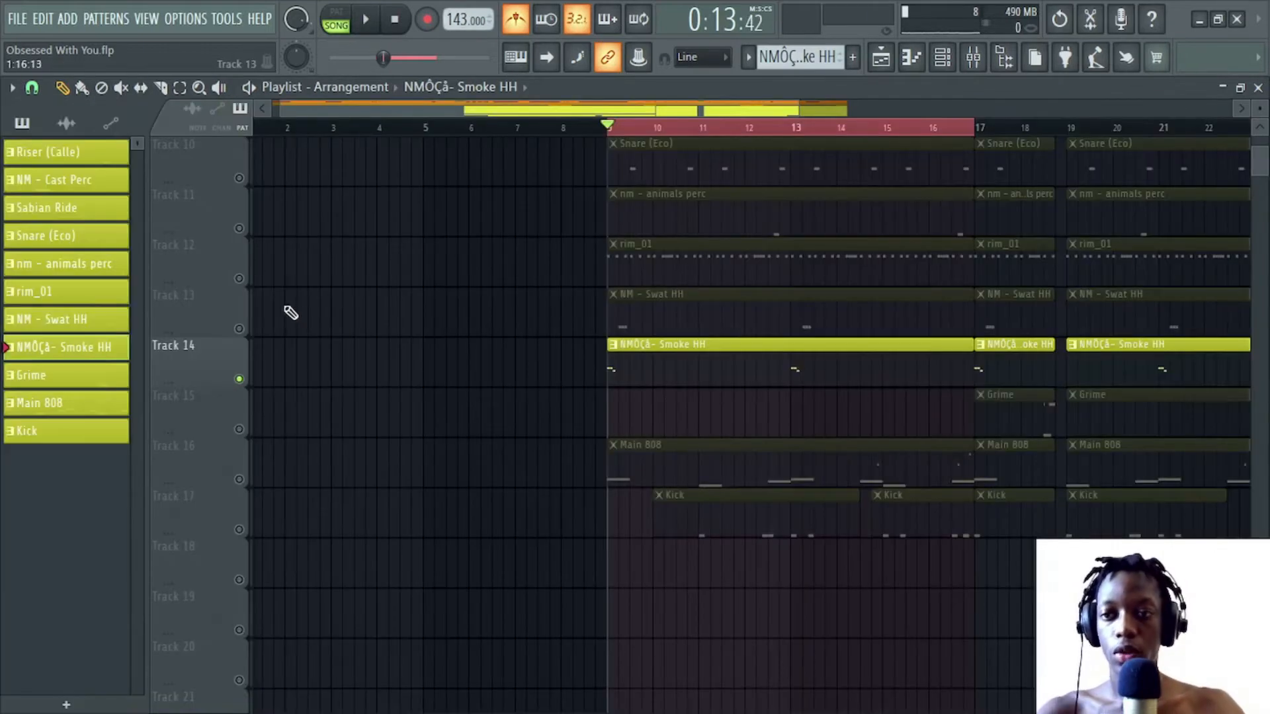
- Unmute Track 13 and play the NM - Swat HH and Smoke HH patterns together from bar 9
left_click(239, 329)
scroll(640, 167, "up", 3)
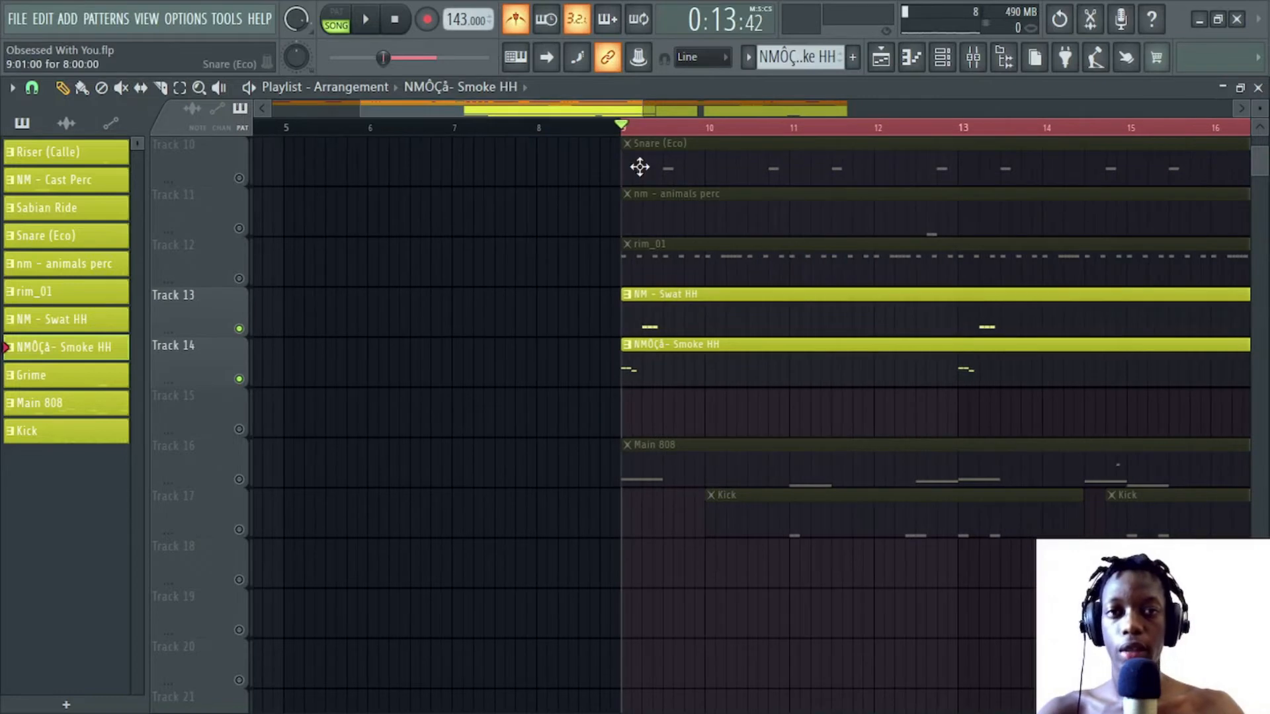
key("space")
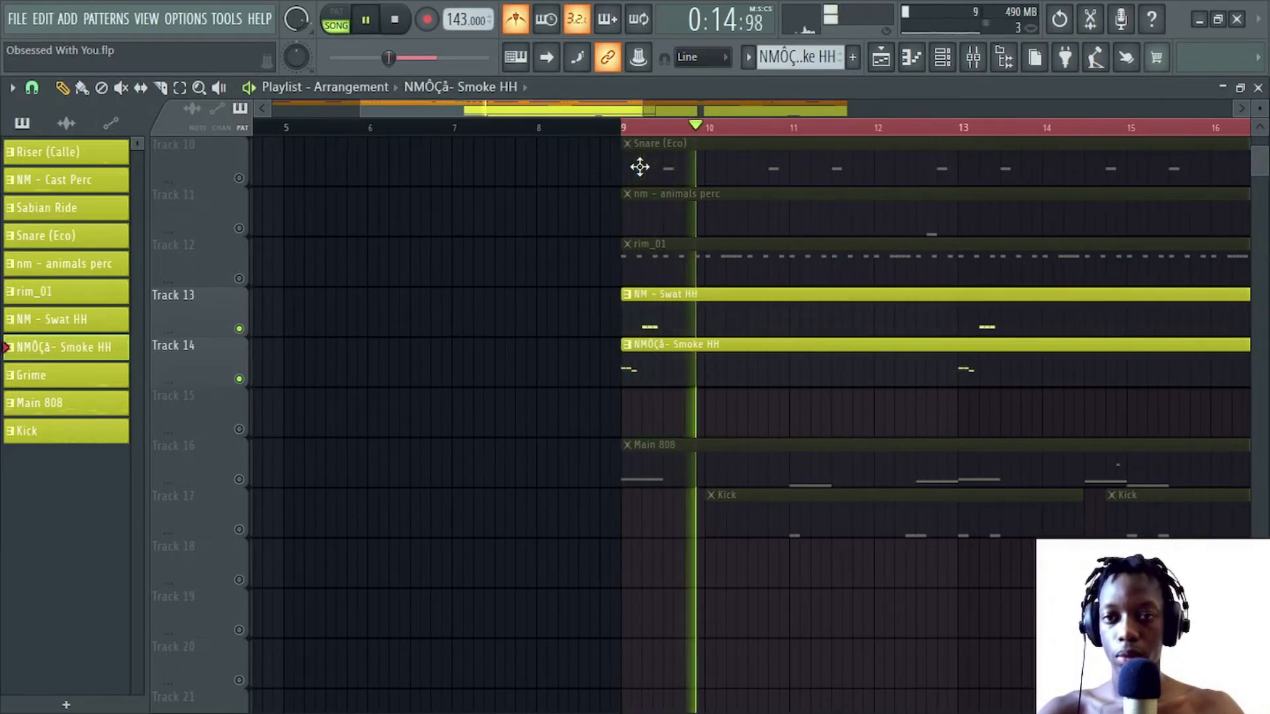
- Solo Track 13 to hear the NM - Swat HH pattern alone, unmute Track 14 again and check both hi-hats in the channel rack
key("space")
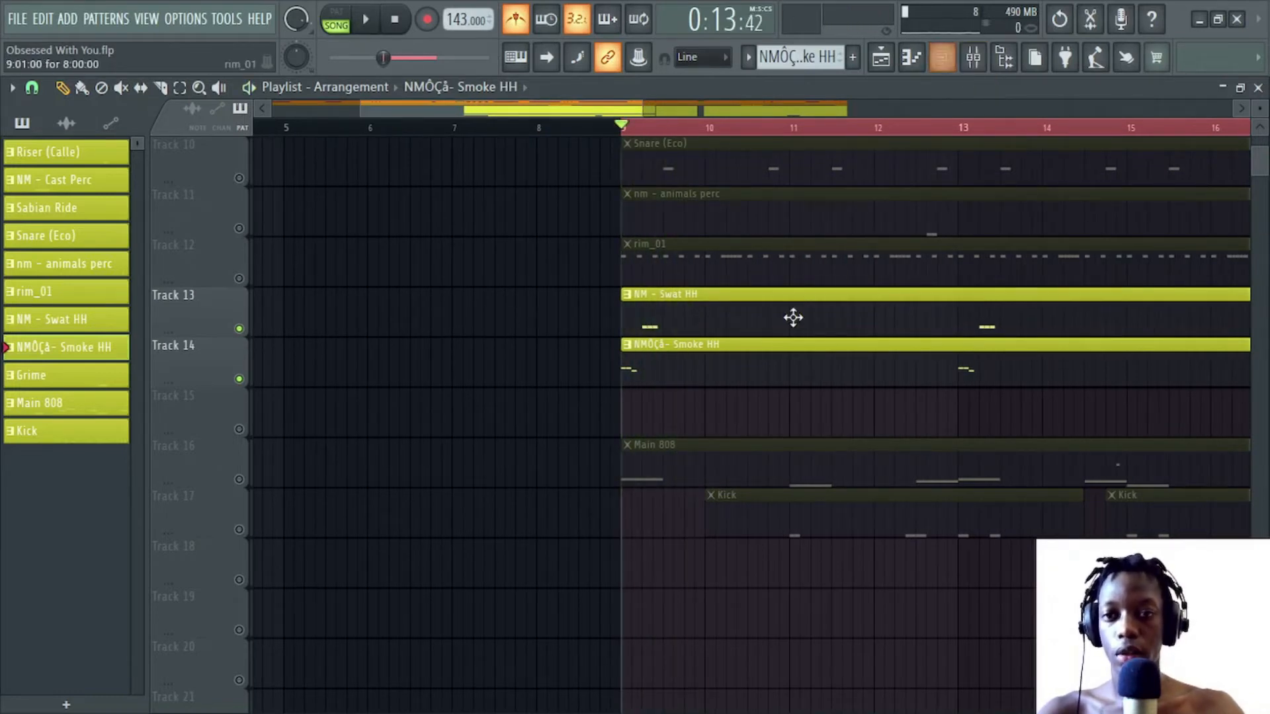
right_click(240, 329)
key("space")
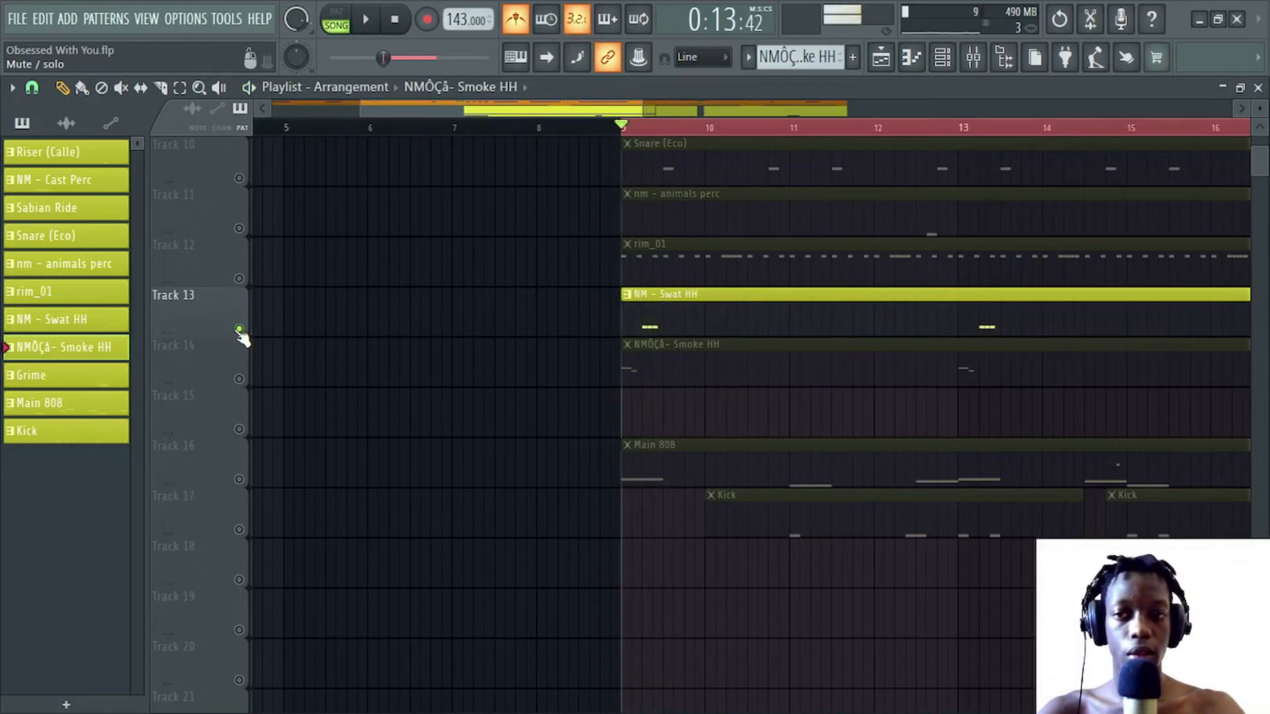
right_click(239, 329)
key("space")
left_click(942, 58)
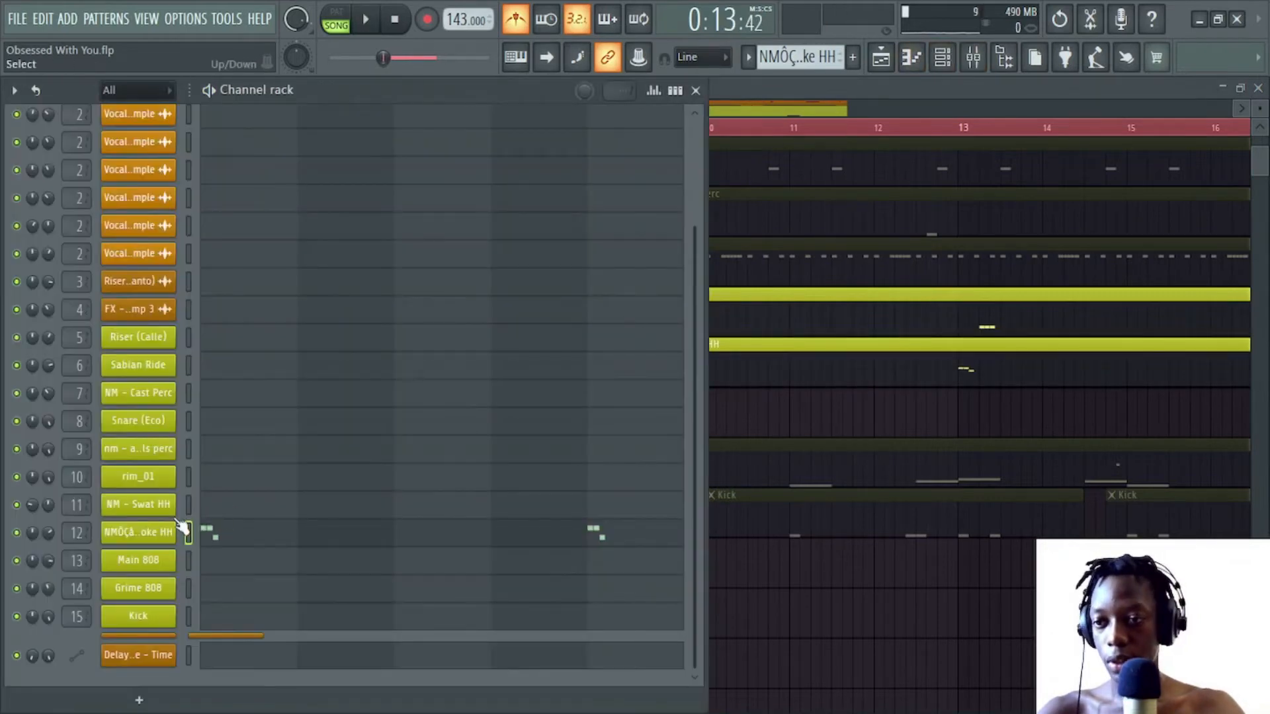
scroll(486, 463, "down", 3)
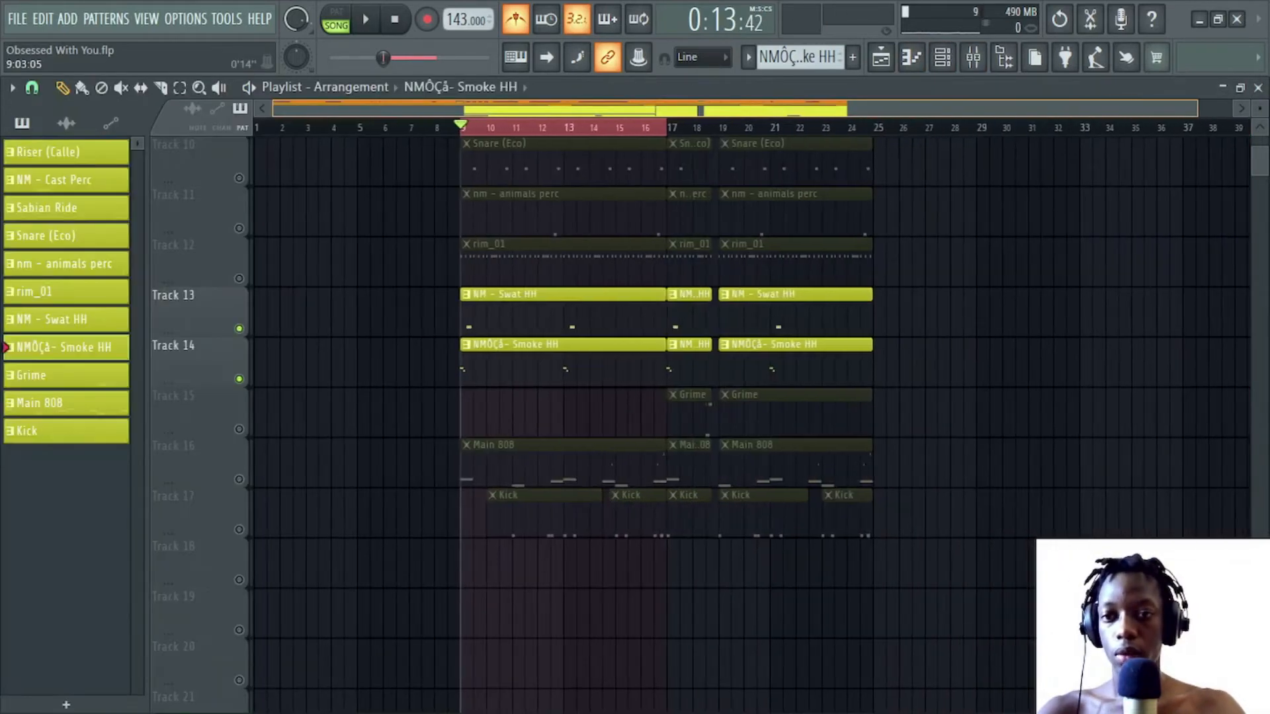
- Solo Track 16, open the Main 808 pattern in the piano roll and play it
scroll(486, 463, "up", 4)
right_click(240, 480)
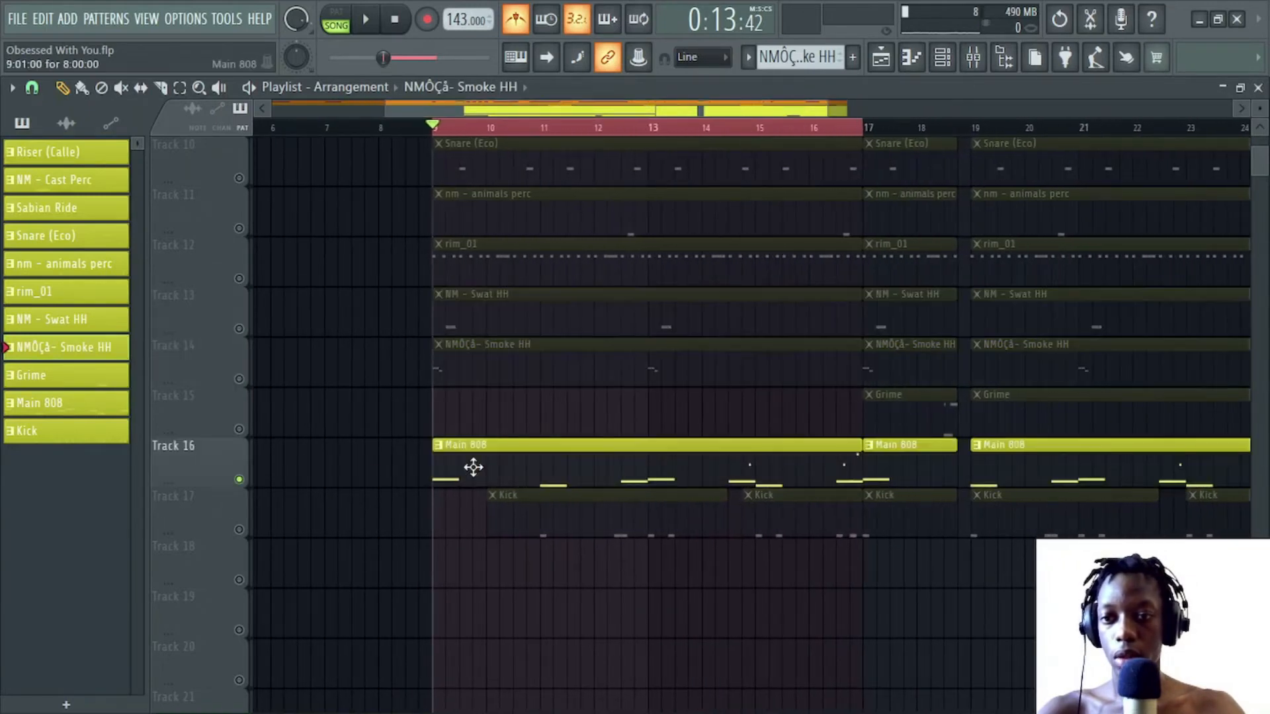
double_click(474, 462)
key("space")
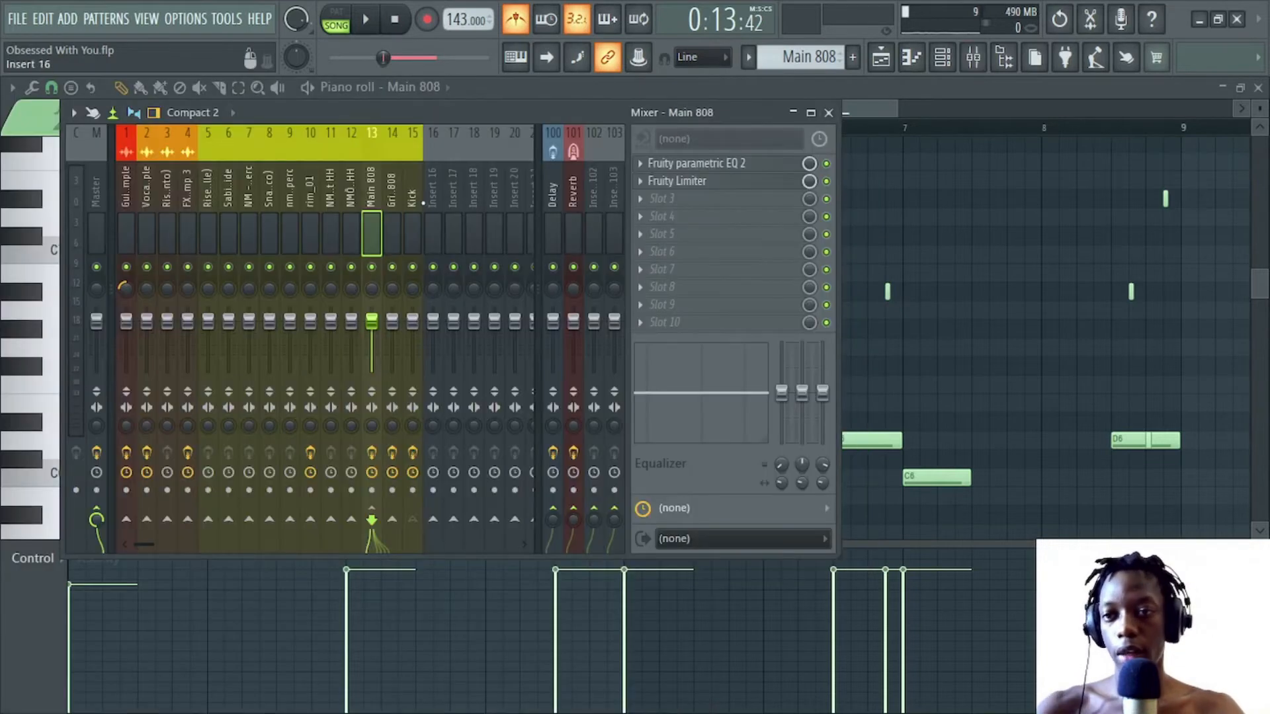
- Inspect the Fruity parametric EQ 2 and Fruity Limiter on the Main 808 mixer track, and close the mixer
left_click(392, 197)
left_click(372, 192)
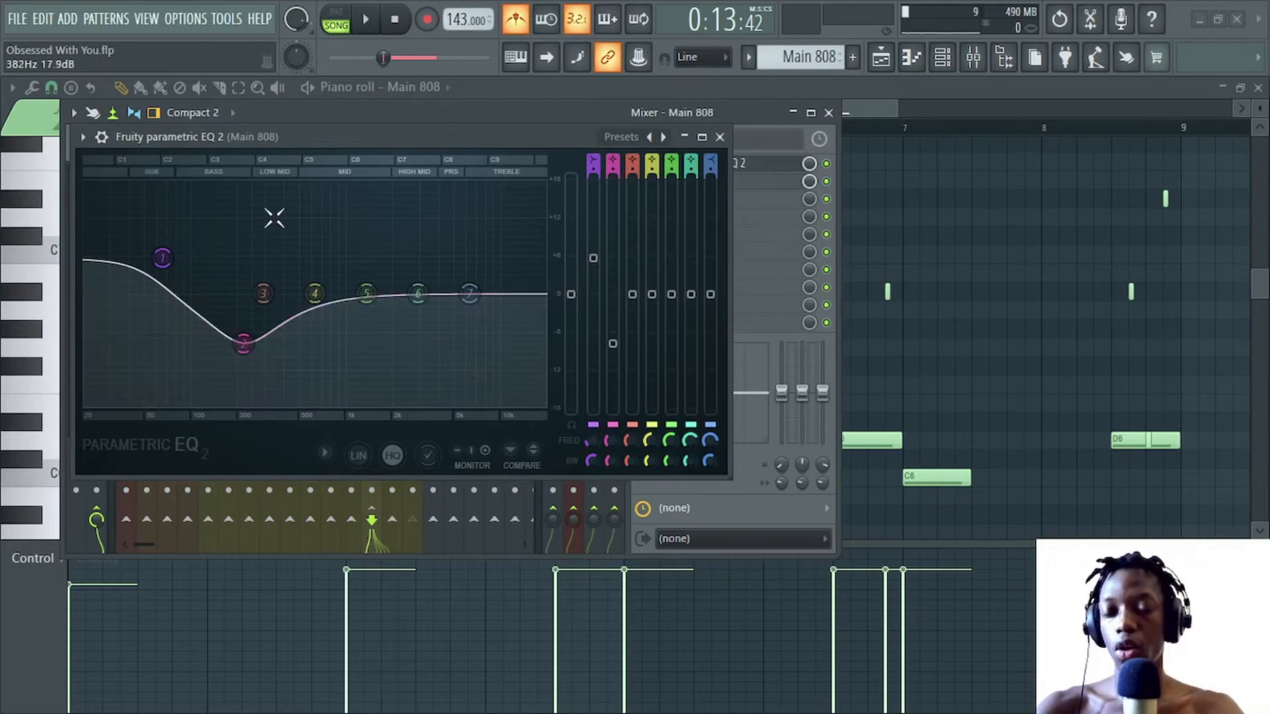
left_click(731, 181)
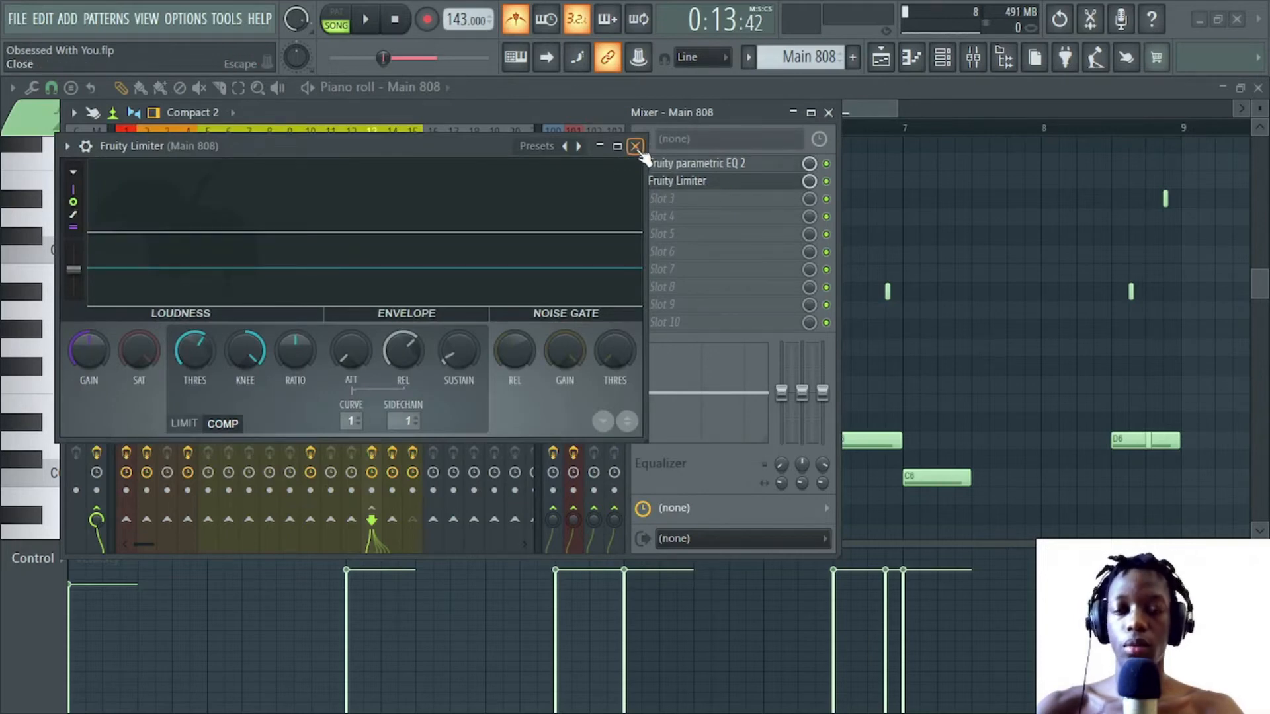
left_click(636, 147)
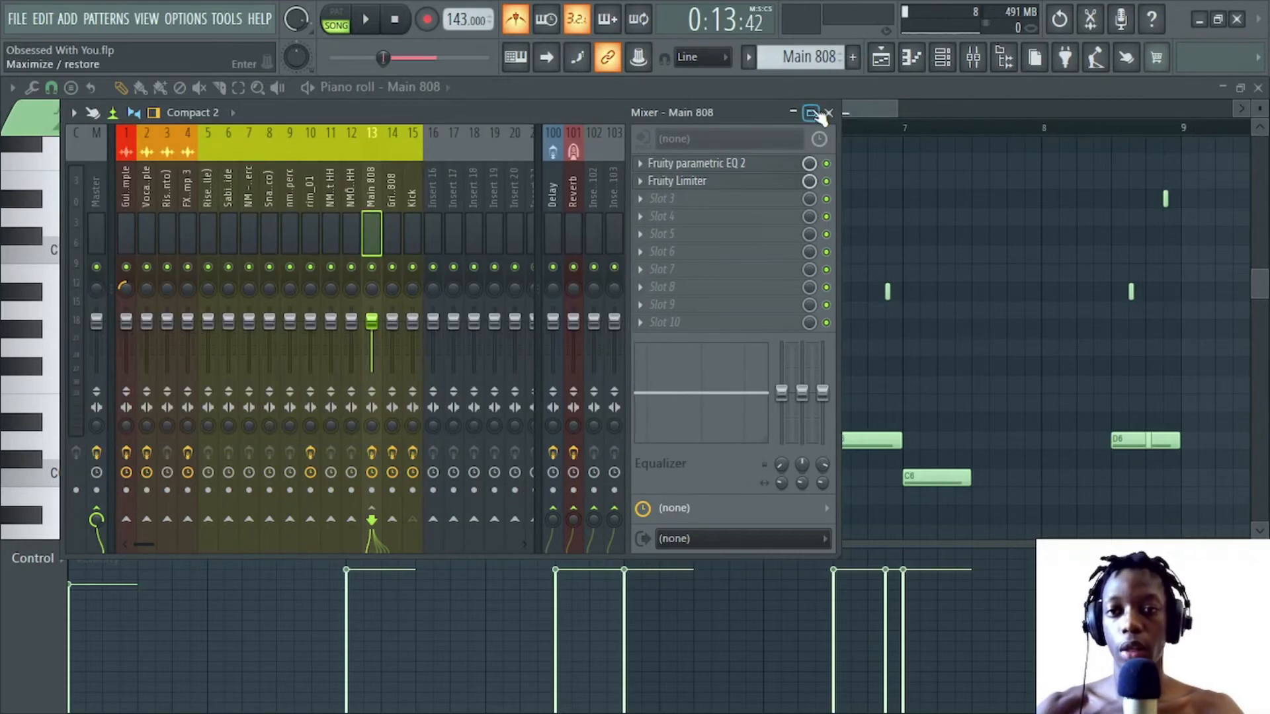
left_click(828, 113)
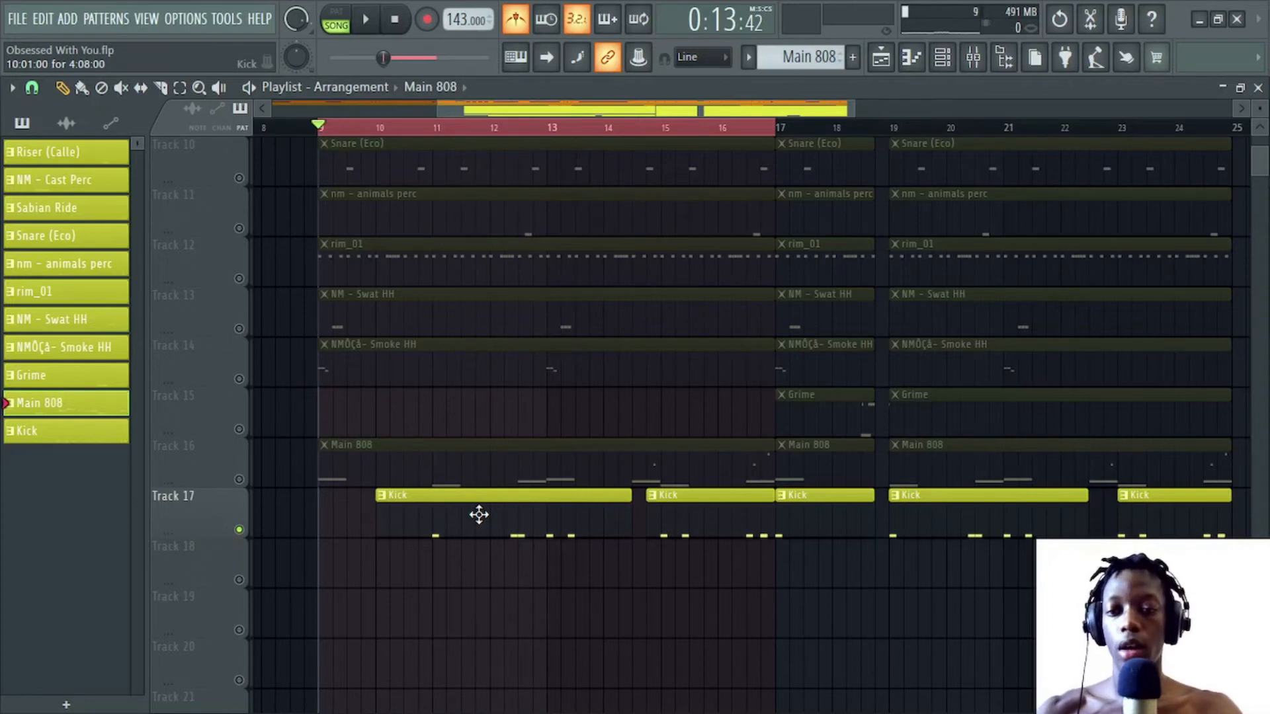
- Show the channel rack in place of the playlist and view the Kick channel's sample and envelope settings
left_click(880, 57)
left_click(941, 57)
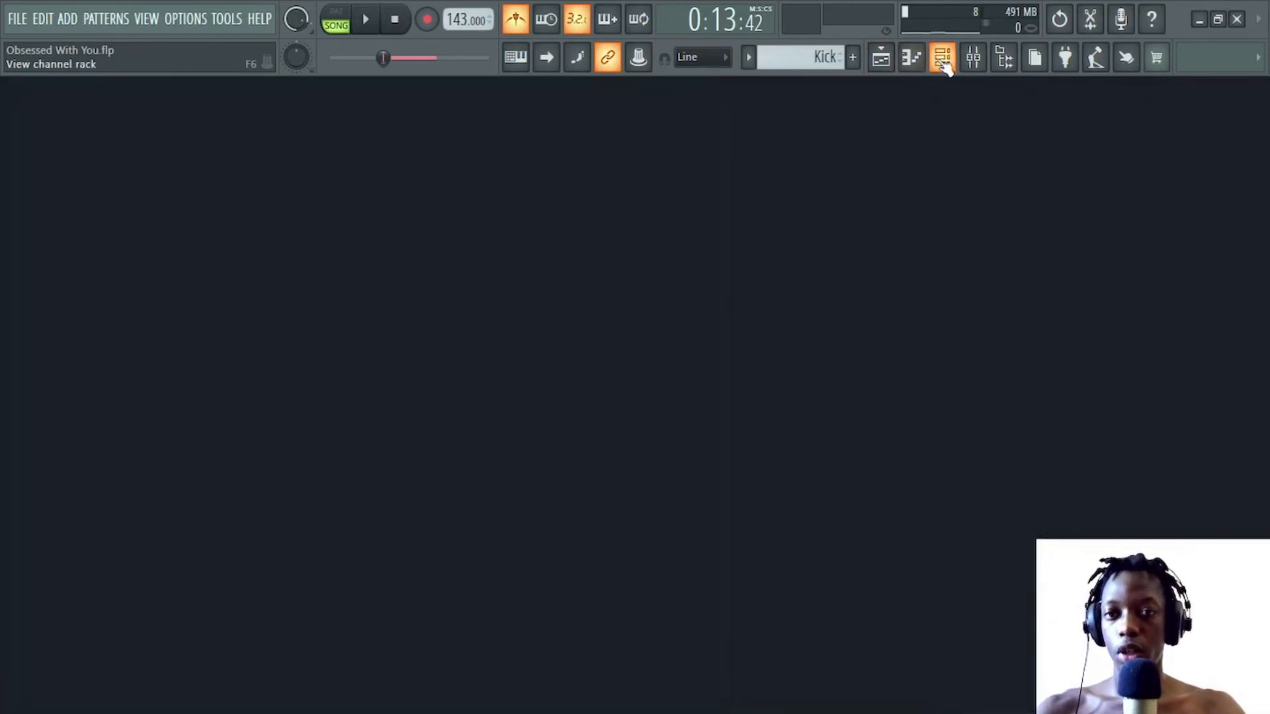
left_click(942, 57)
left_click(141, 616)
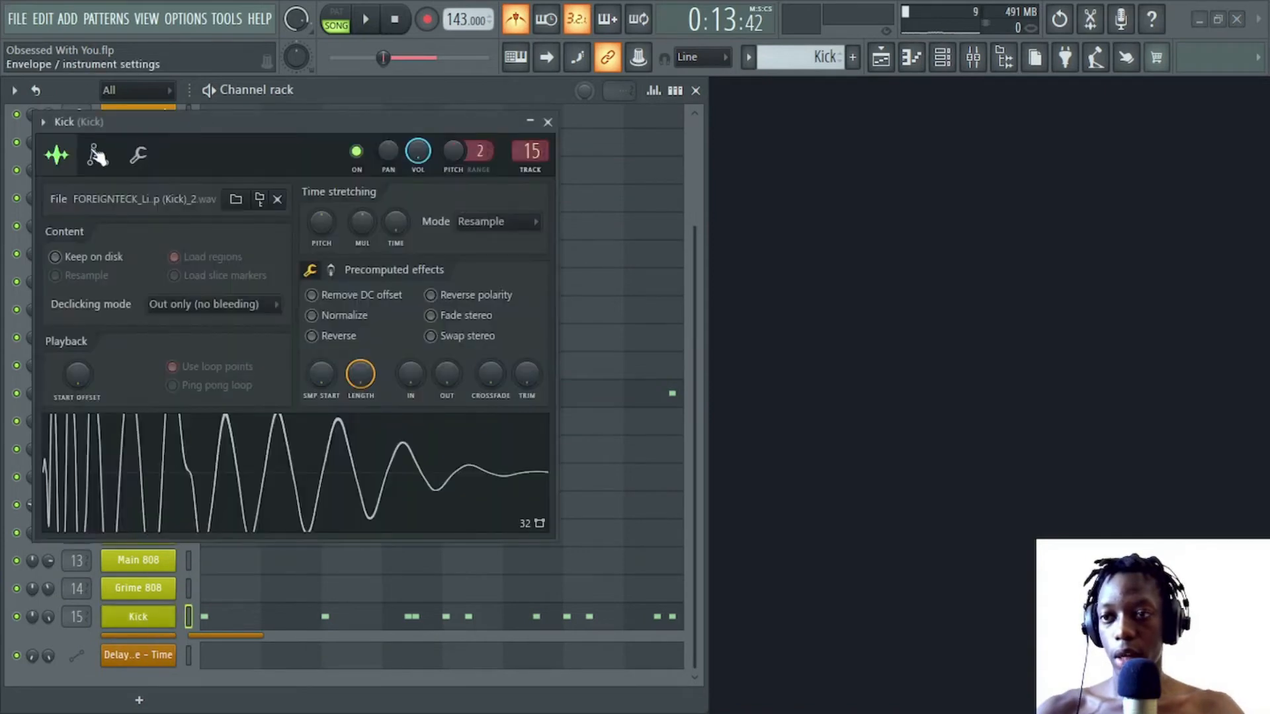
left_click(96, 156)
- Inspect the Fruity parametric EQ 2 curve on the Kick mixer track, and close the EQ and the mixer
key("F9")
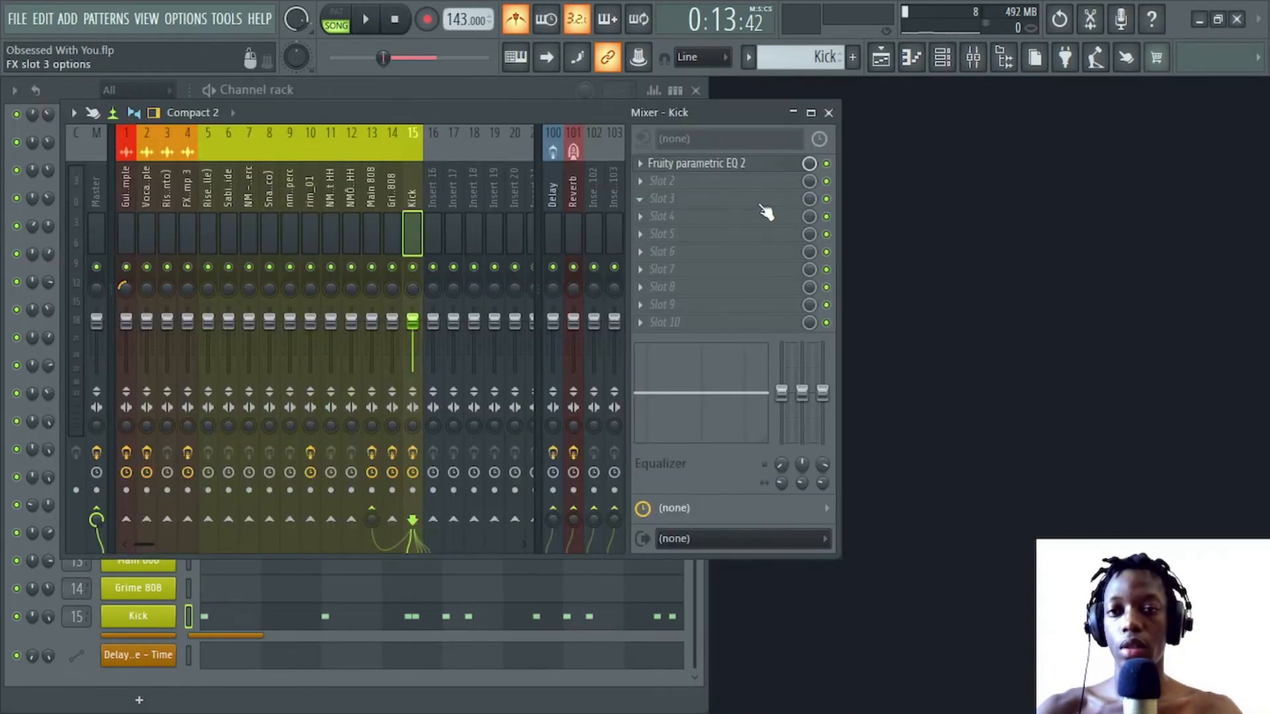
left_click(757, 169)
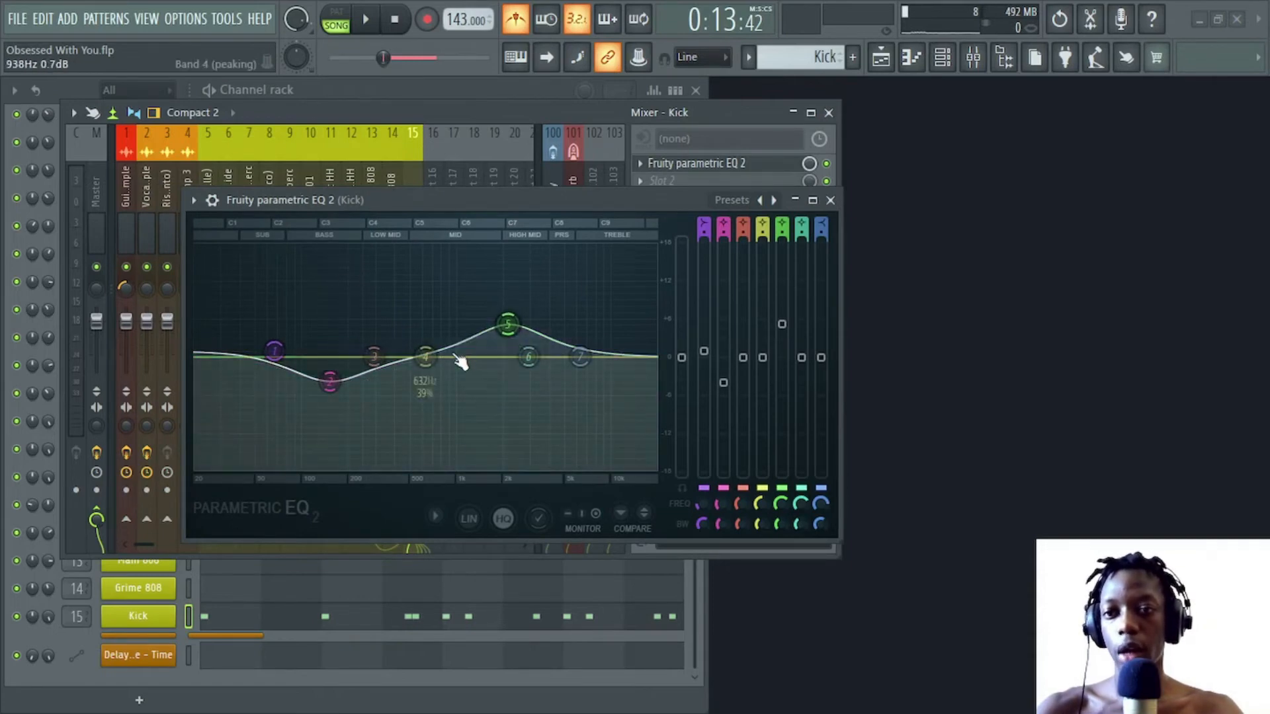
left_click(832, 203)
left_click(829, 113)
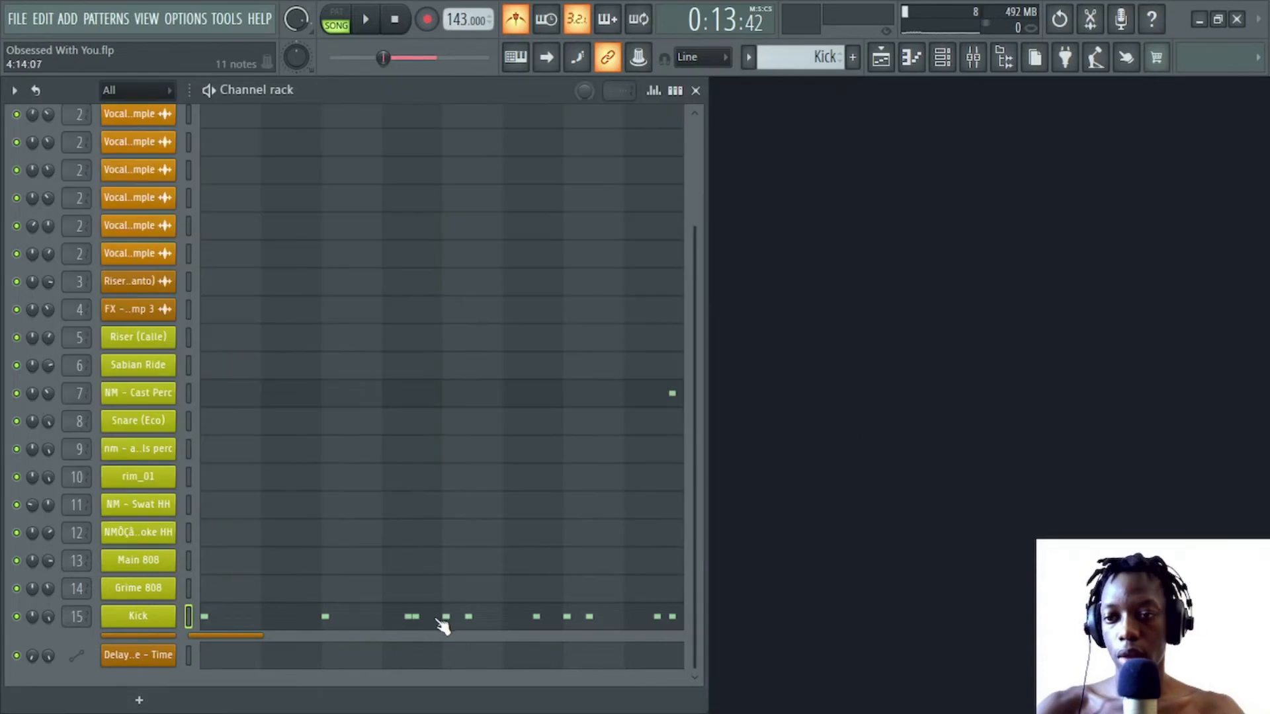
- Open the Kick pattern in the piano roll, play it in pattern mode and stop playback
left_click(439, 616)
left_click(337, 15)
key("space")
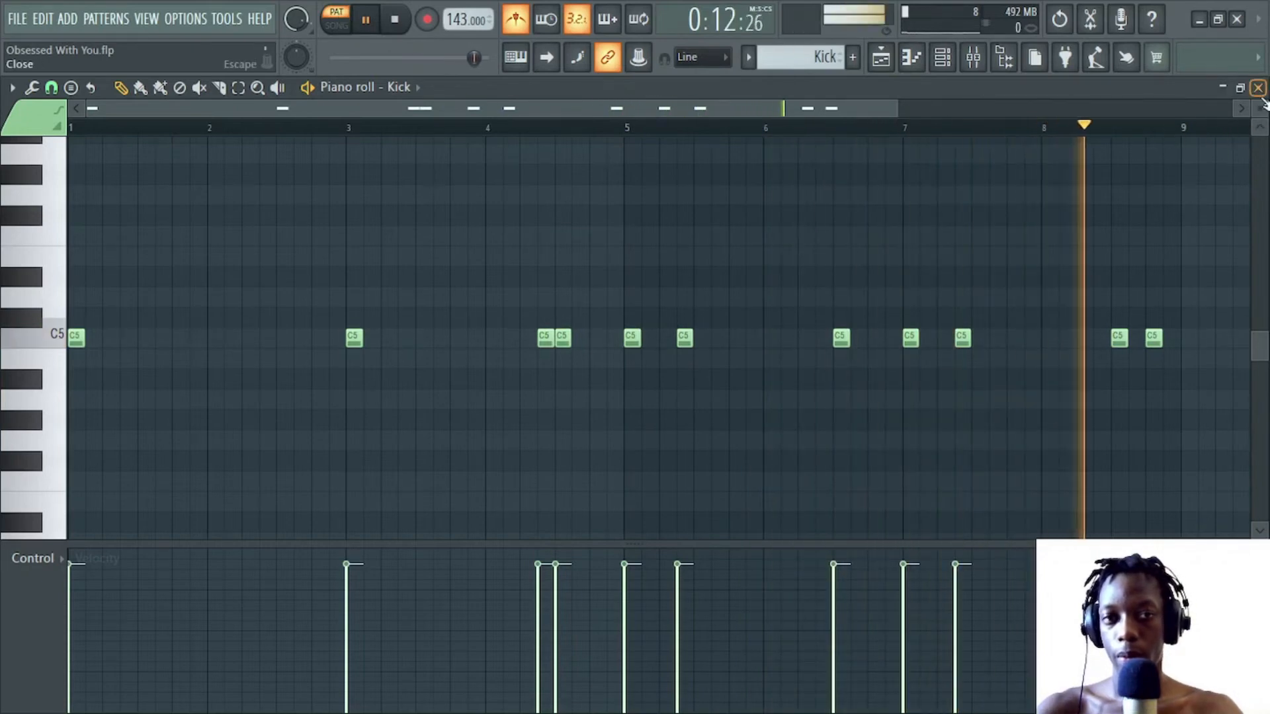
key("space")
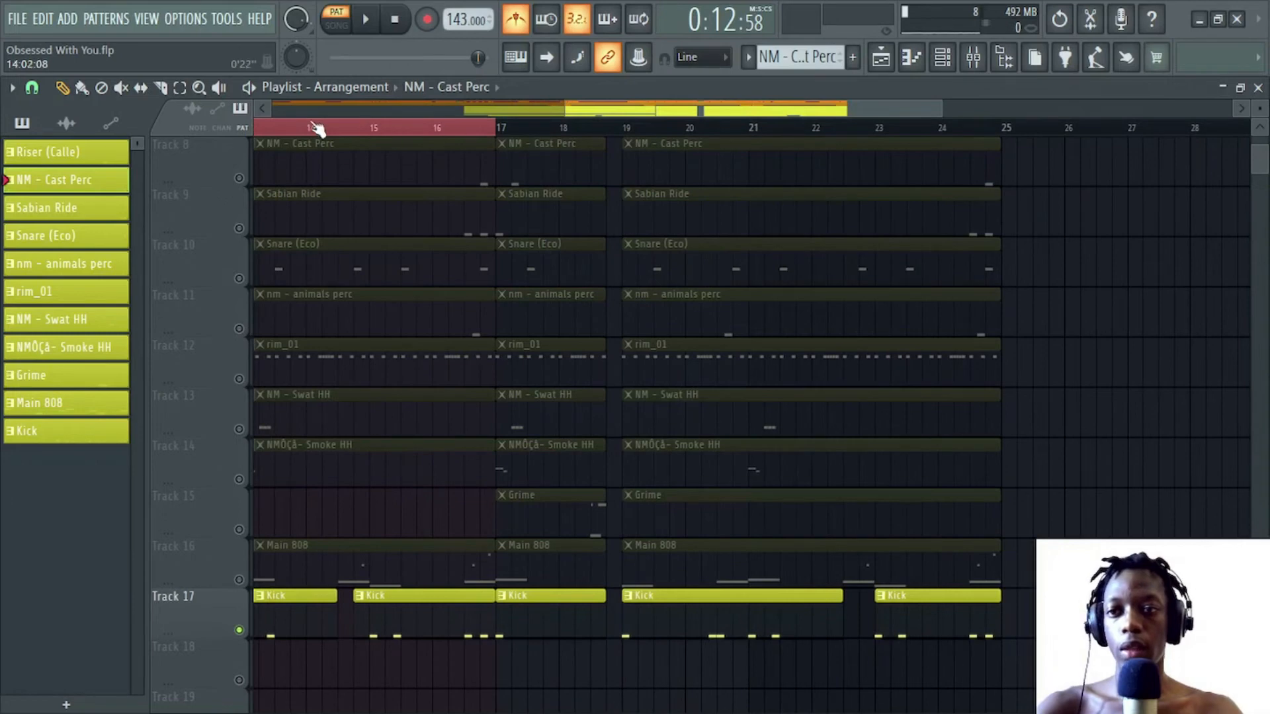
- Select bars 17 to 24 in the playlist, solo Track 15 and play its Grime clips in song mode
scroll(490, 111, "down", 3)
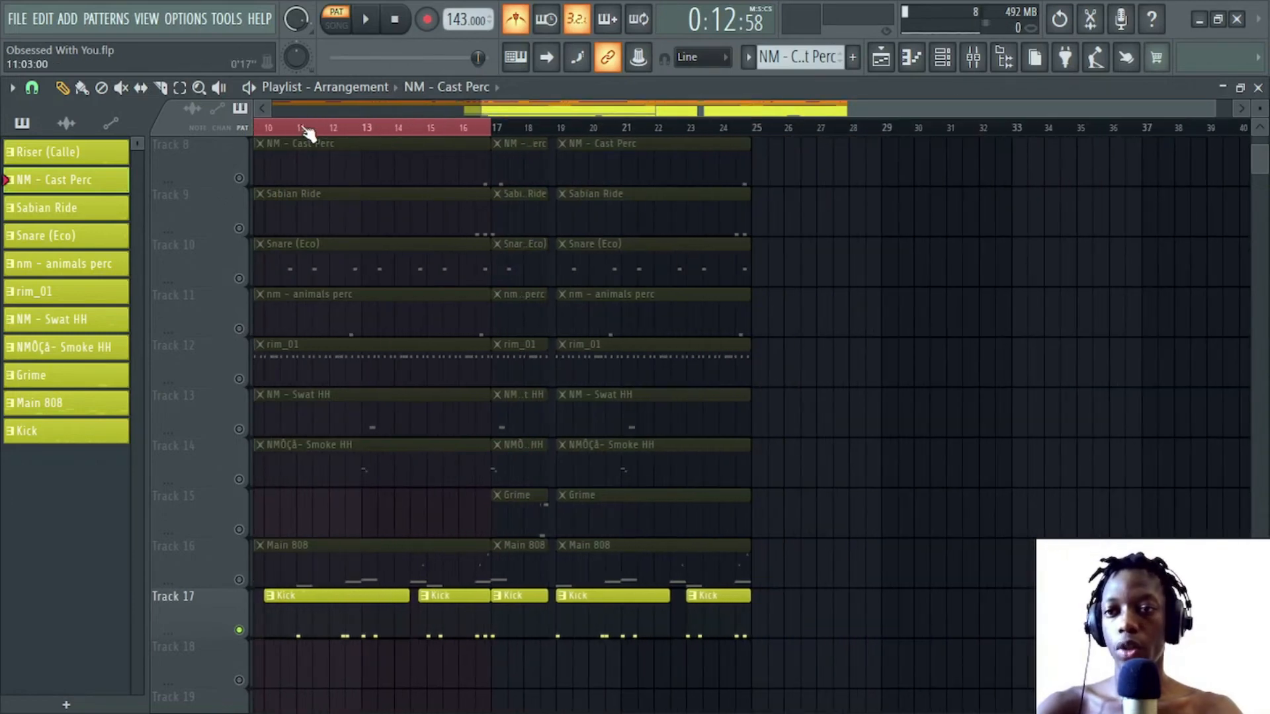
left_click_drag(498, 129, 740, 161)
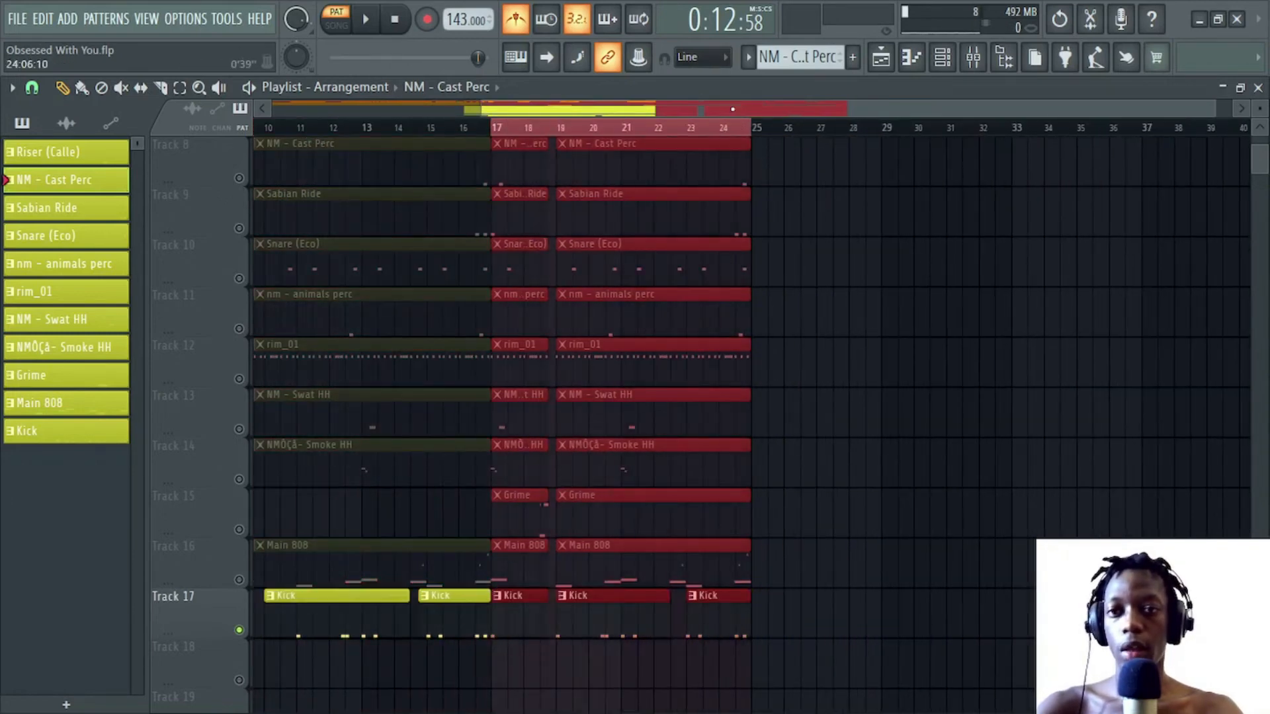
scroll(731, 109, "up", 3)
left_click(960, 383)
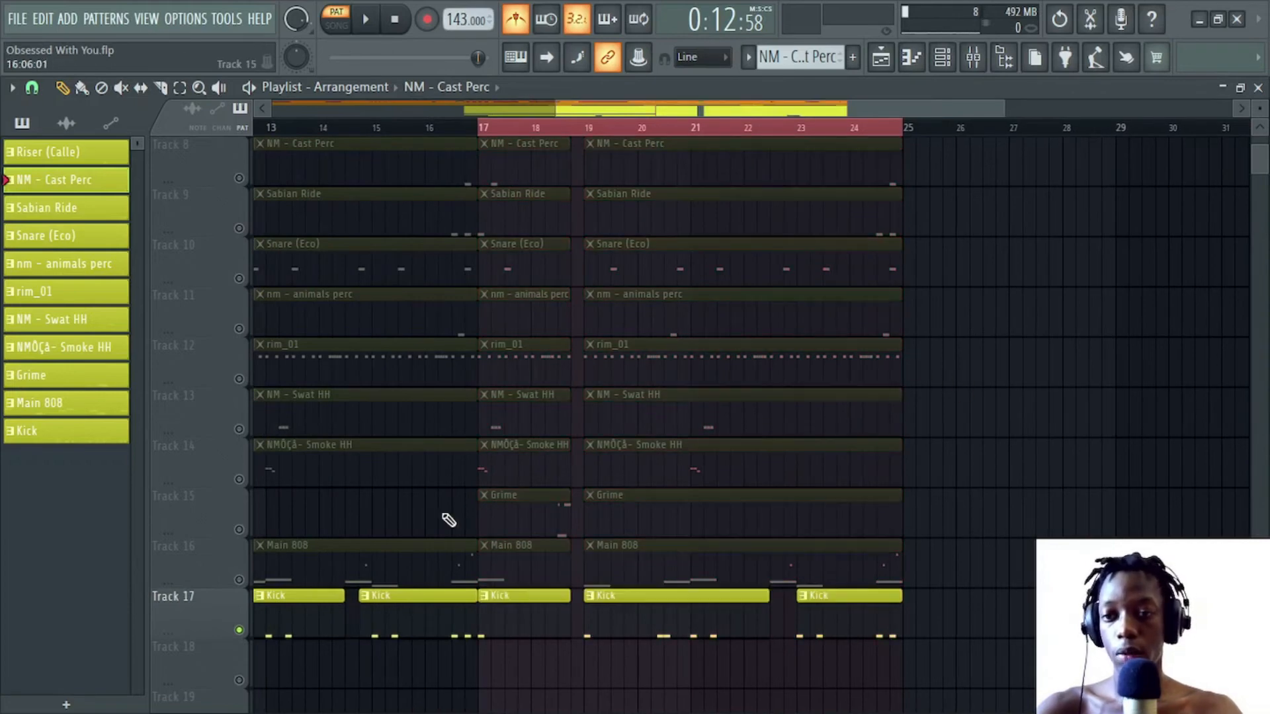
right_click(239, 530)
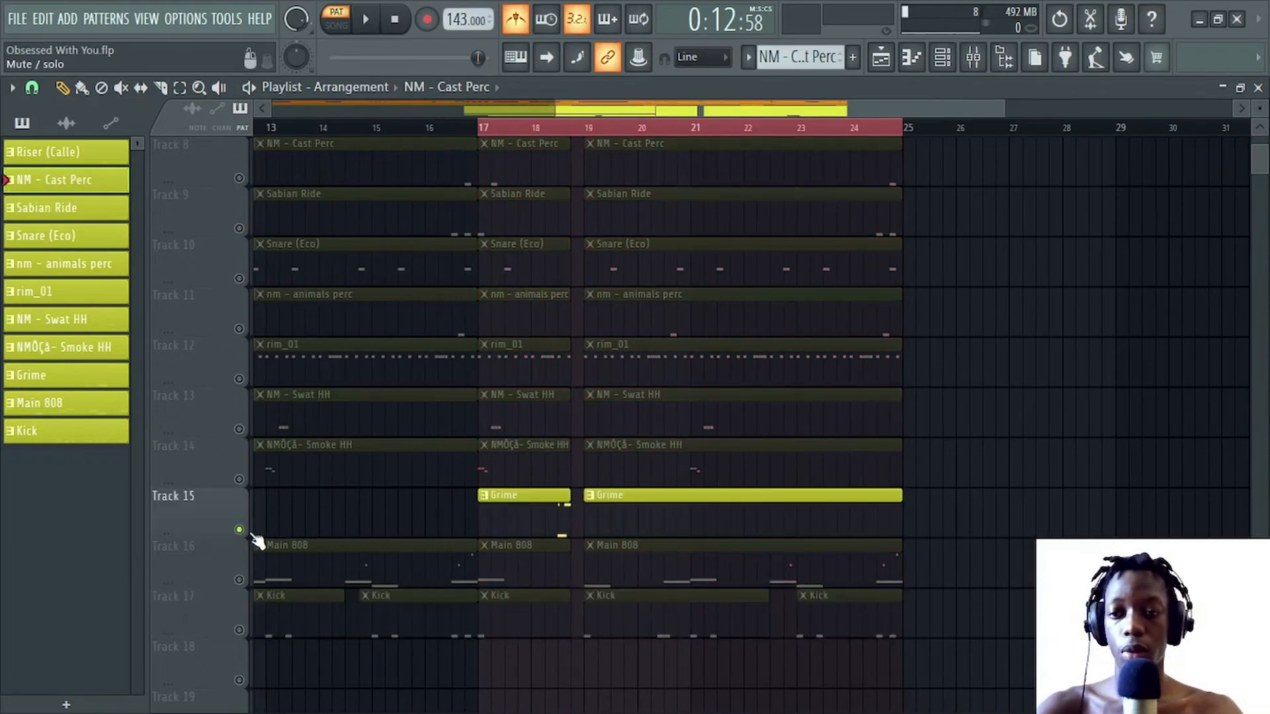
key("l")
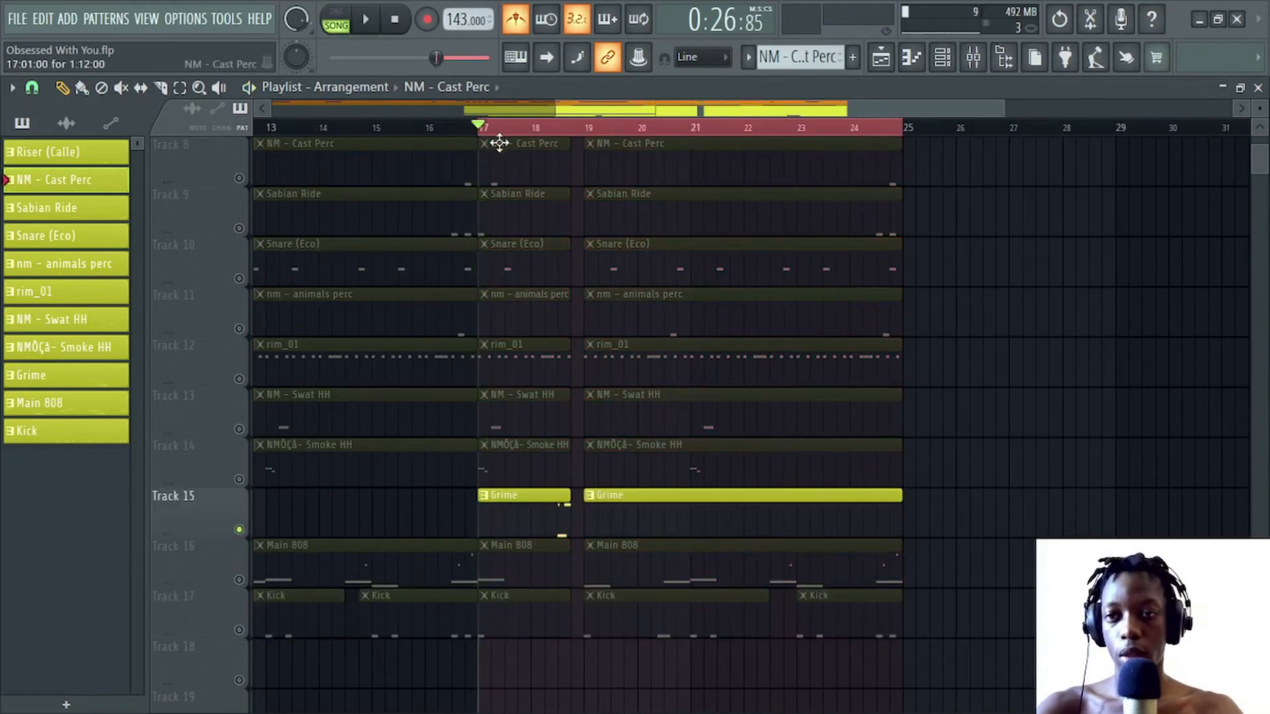
key("space")
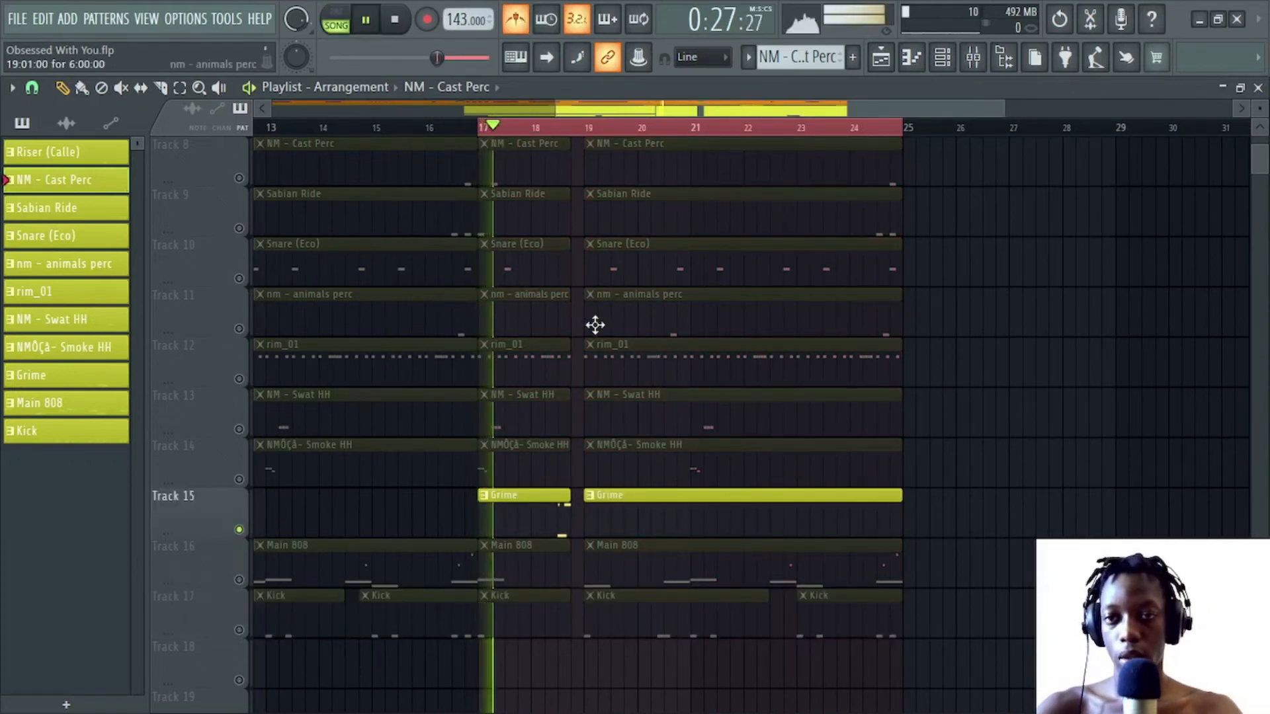
- Open the Grime pattern and inspect Fruity parametric EQ 2 on the Grime 808 mixer track
double_click(533, 518)
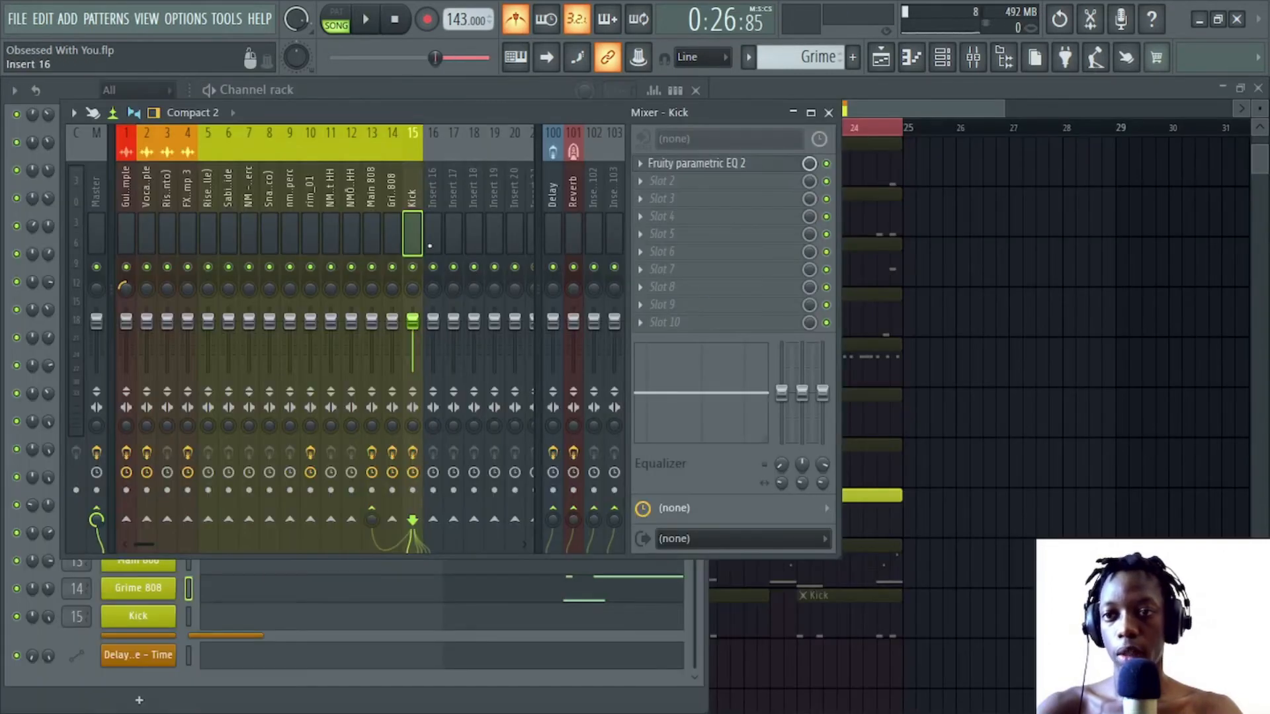
left_click(389, 203)
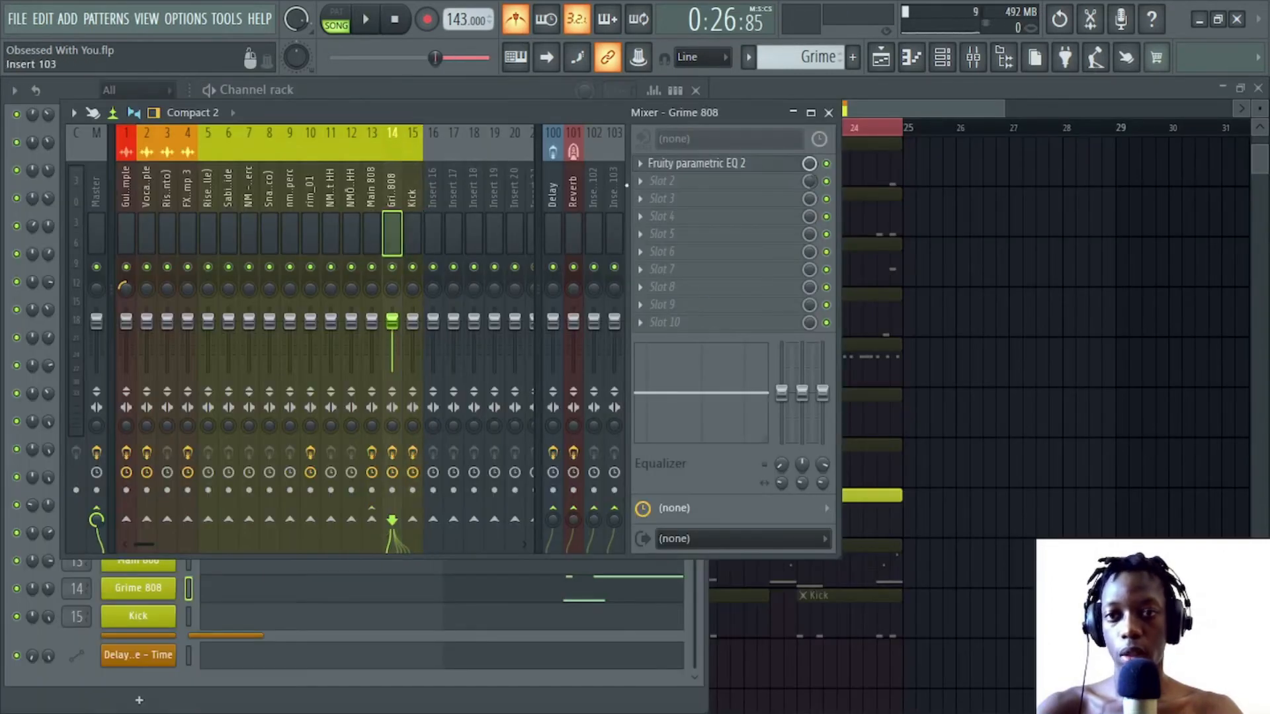
left_click(715, 165)
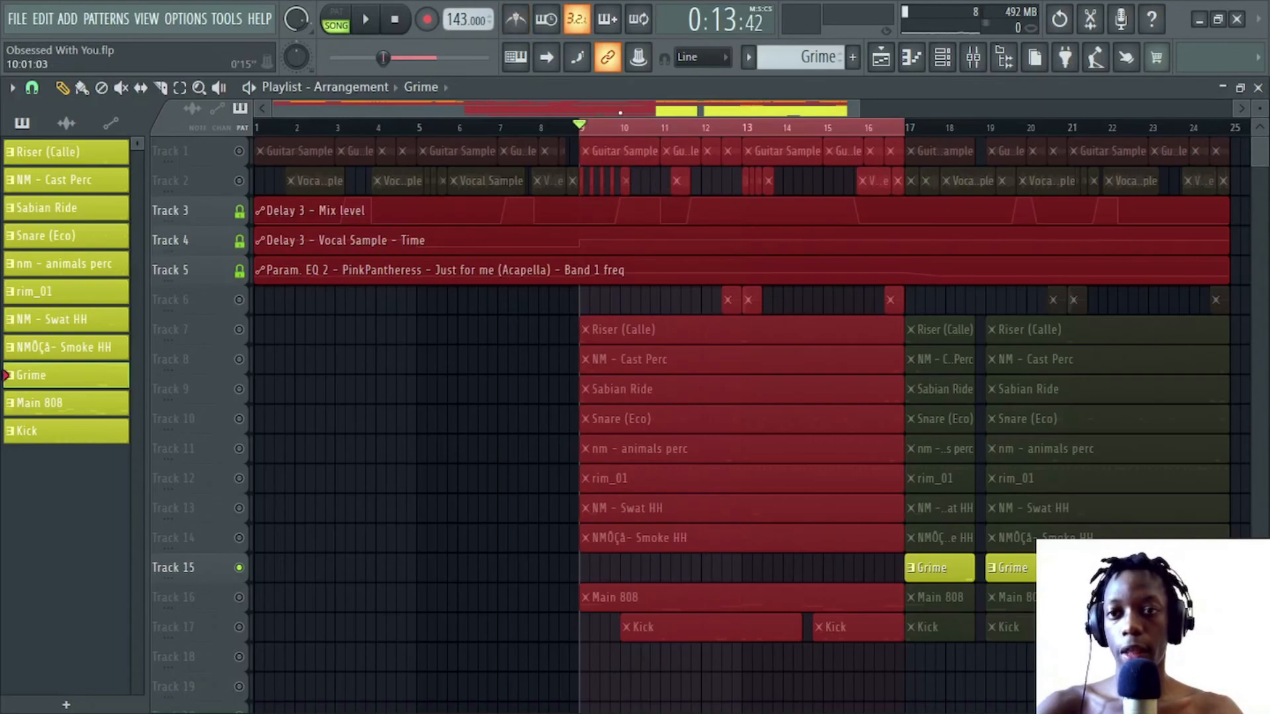
- Unmute Tracks 7 to 14, play the percussion and hi-hat patterns together from bar 9 and stop playback
scroll(623, 118, "up", 3)
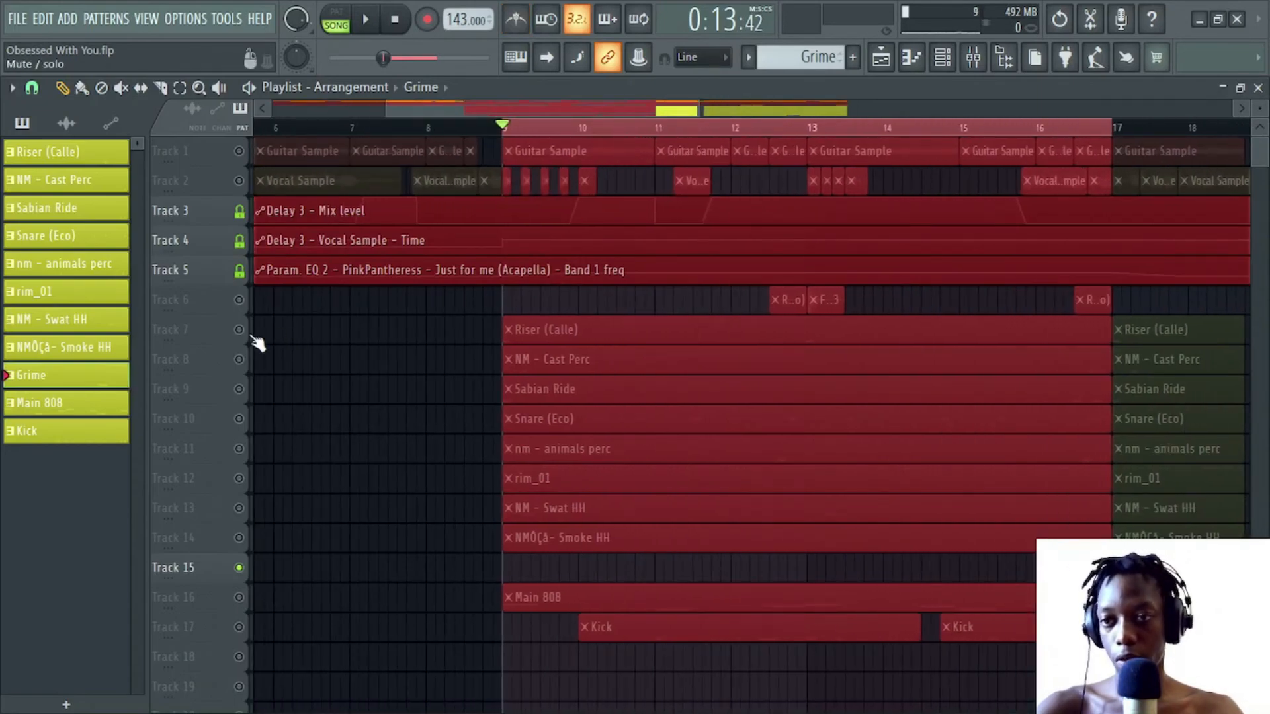
left_click_drag(258, 344, 239, 538)
key("space")
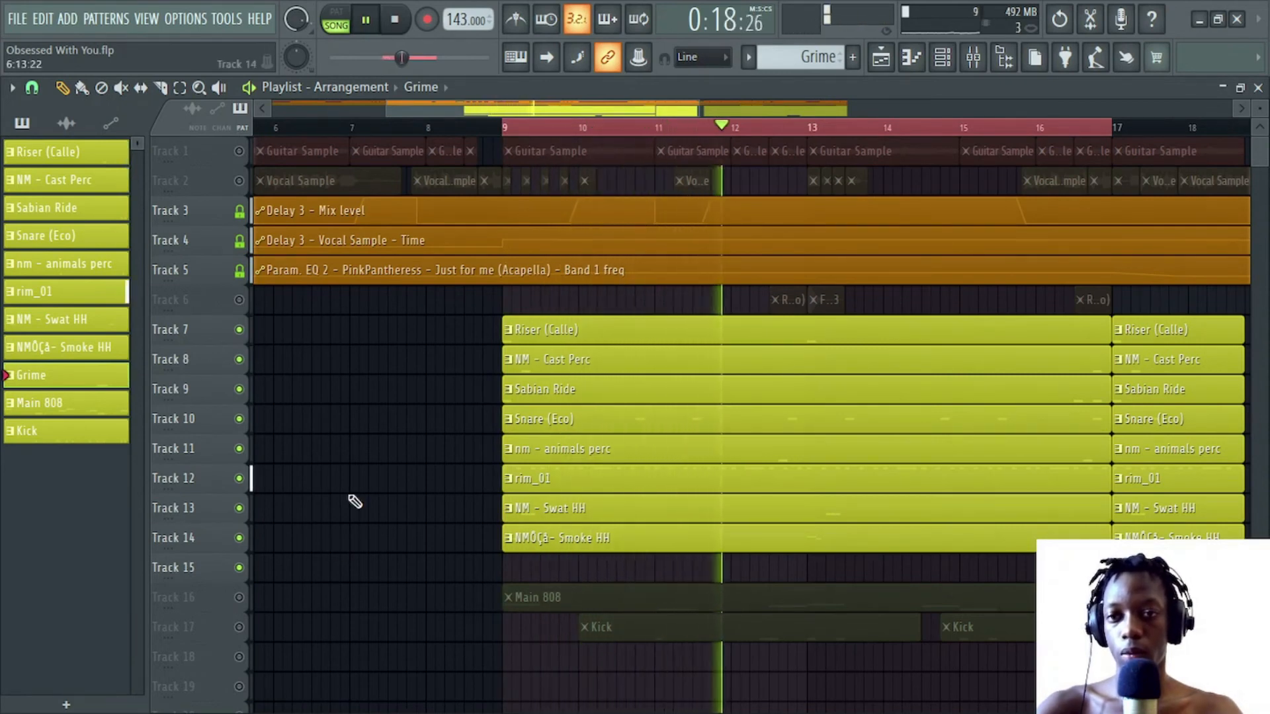
scroll(355, 502, "down", 2)
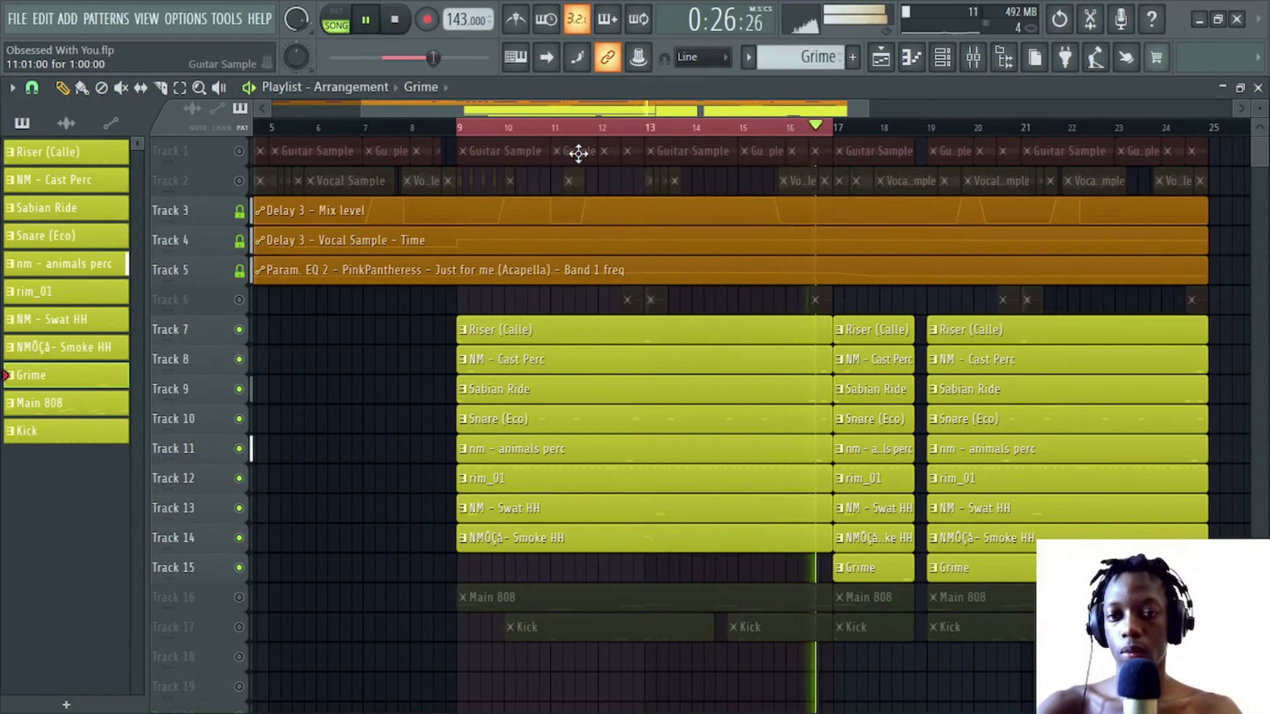
key("space")
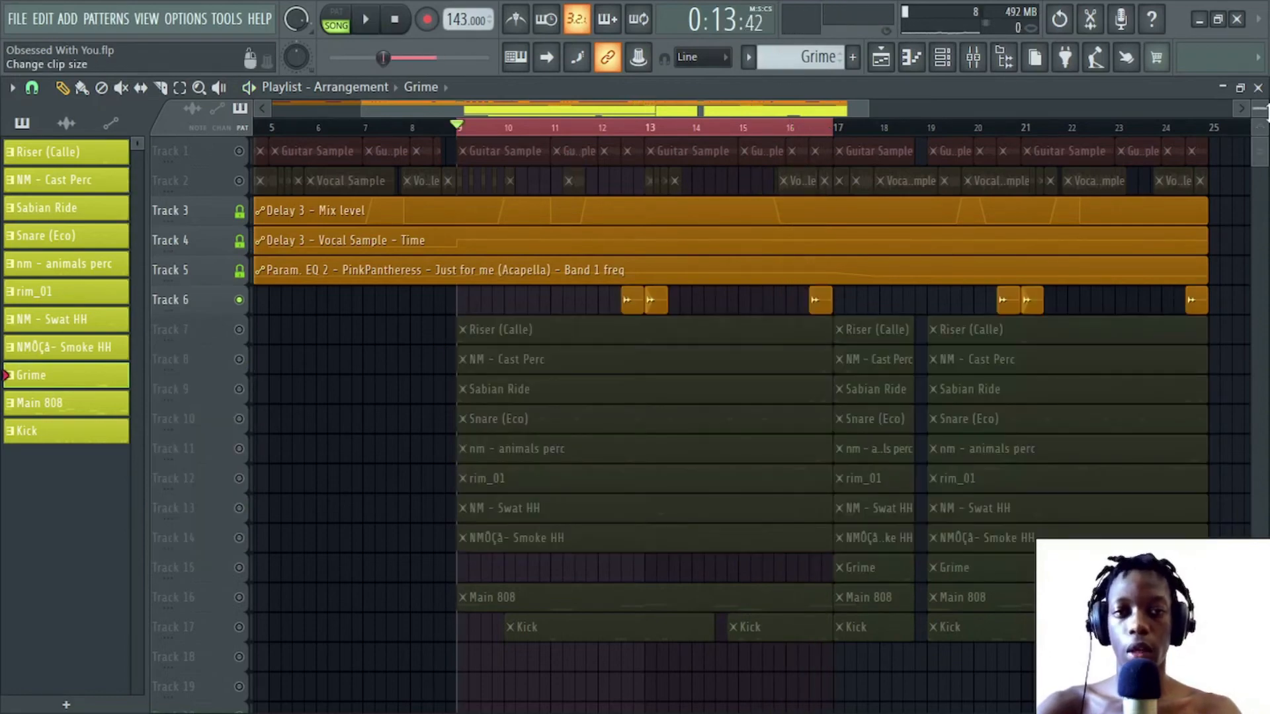
- Enlarge the playlist tracks and play the soloed Riser (Santo) and FX - Stomp 3 clips on Track 6 around bar 13
left_click_drag(1264, 114, 1198, 145)
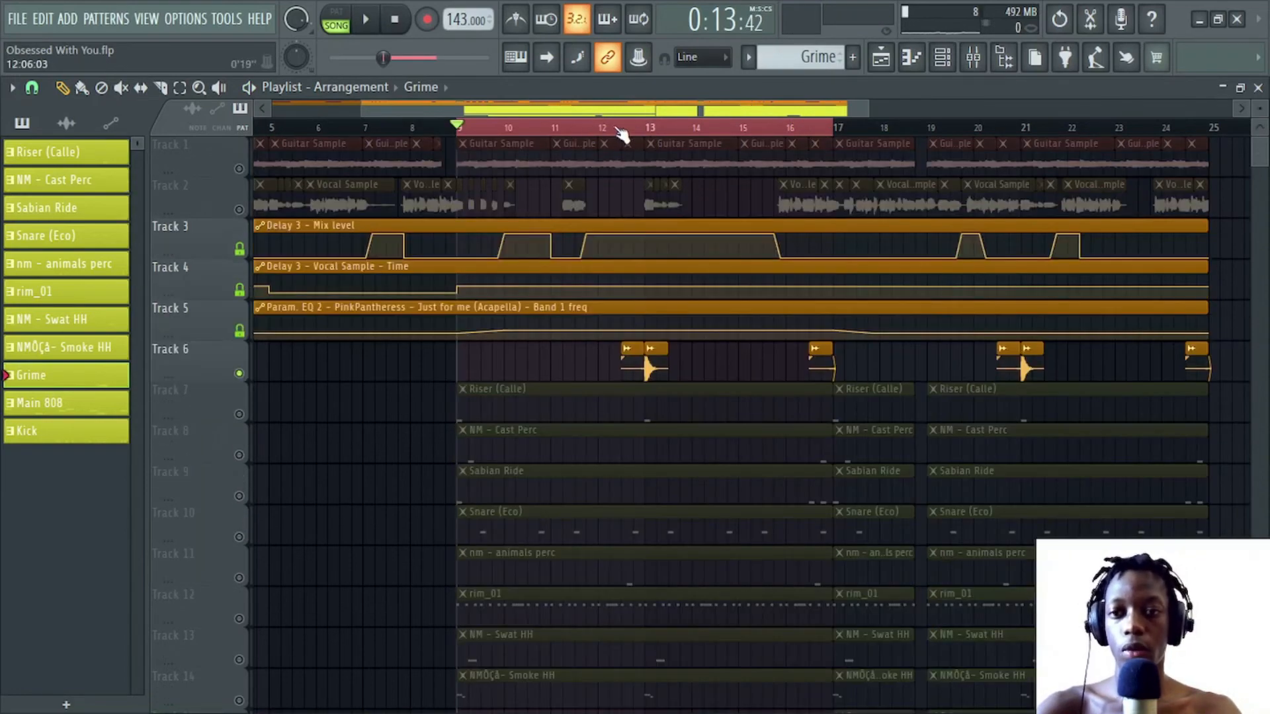
scroll(634, 130, "up", 6)
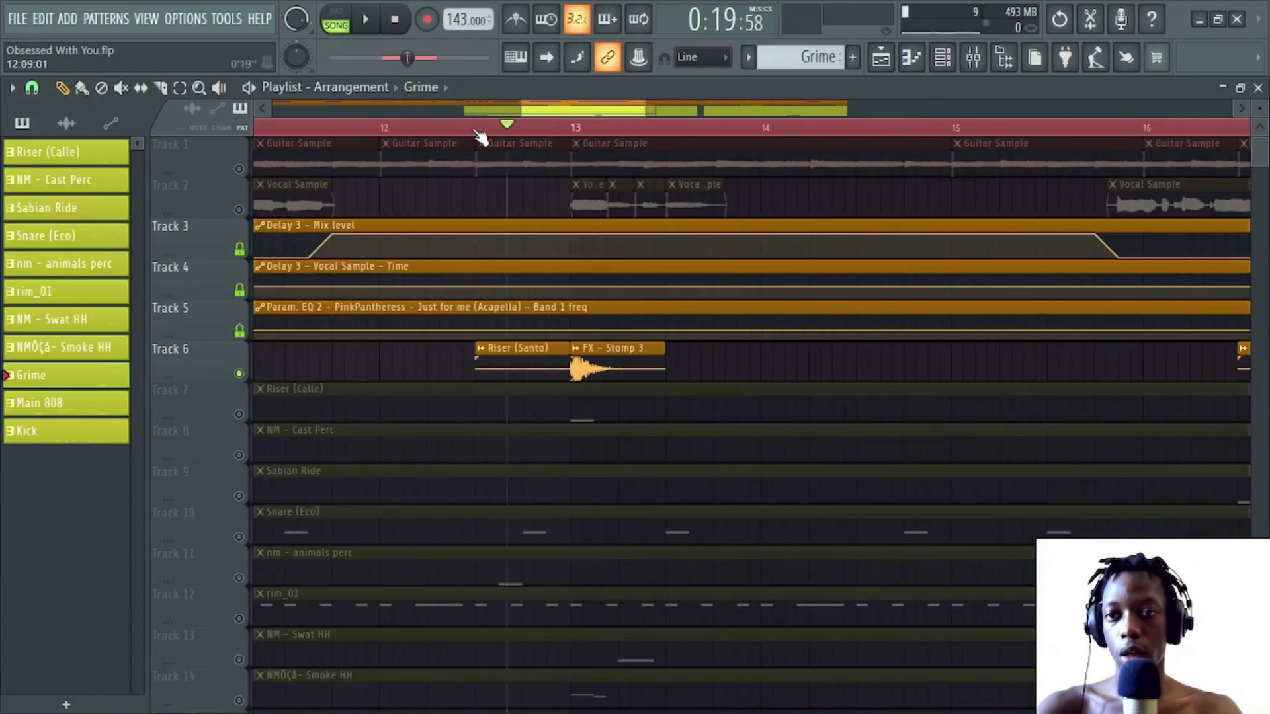
key("space")
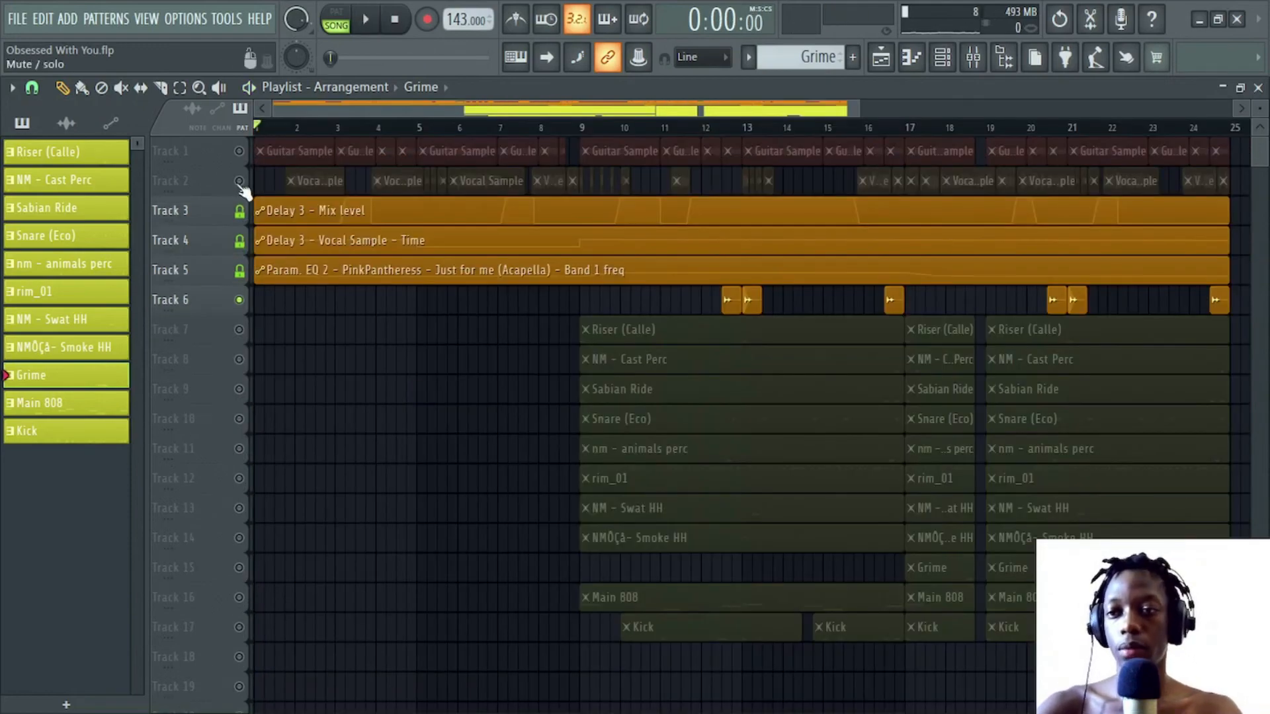
- Unmute all the playlist tracks, play the full beat from the start and stop playback
left_click(239, 182)
key("space")
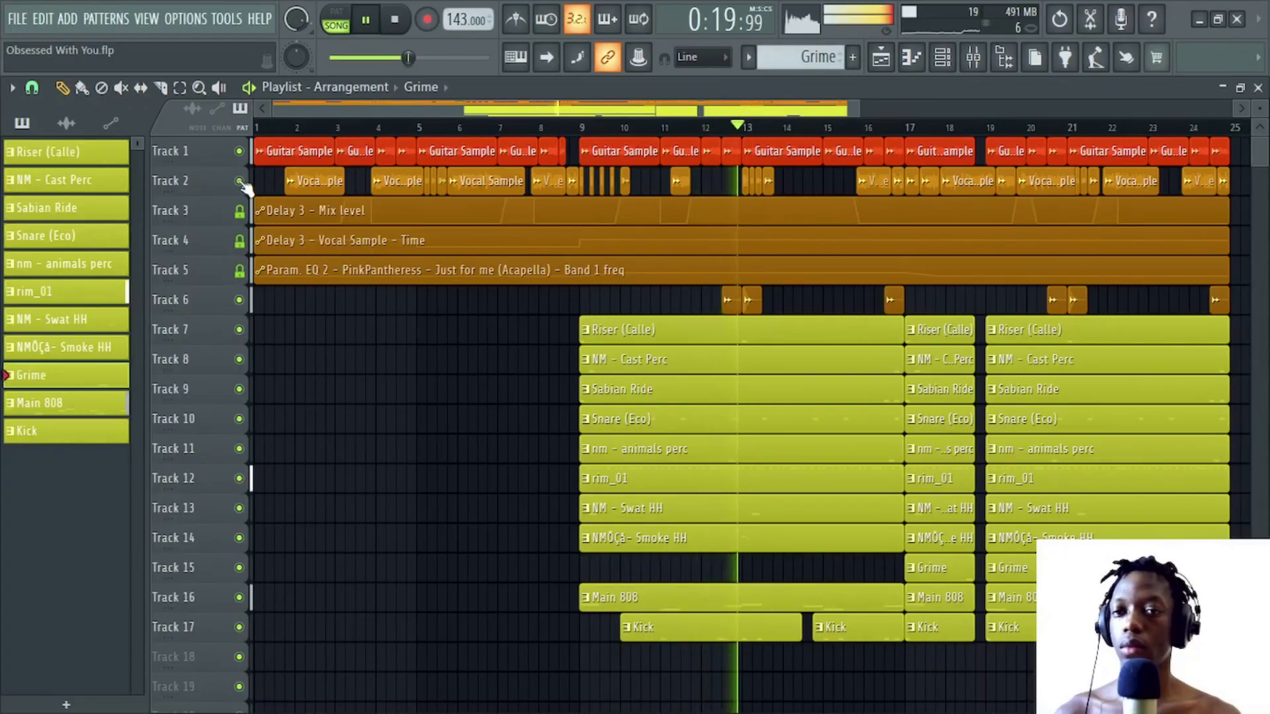
key("space")
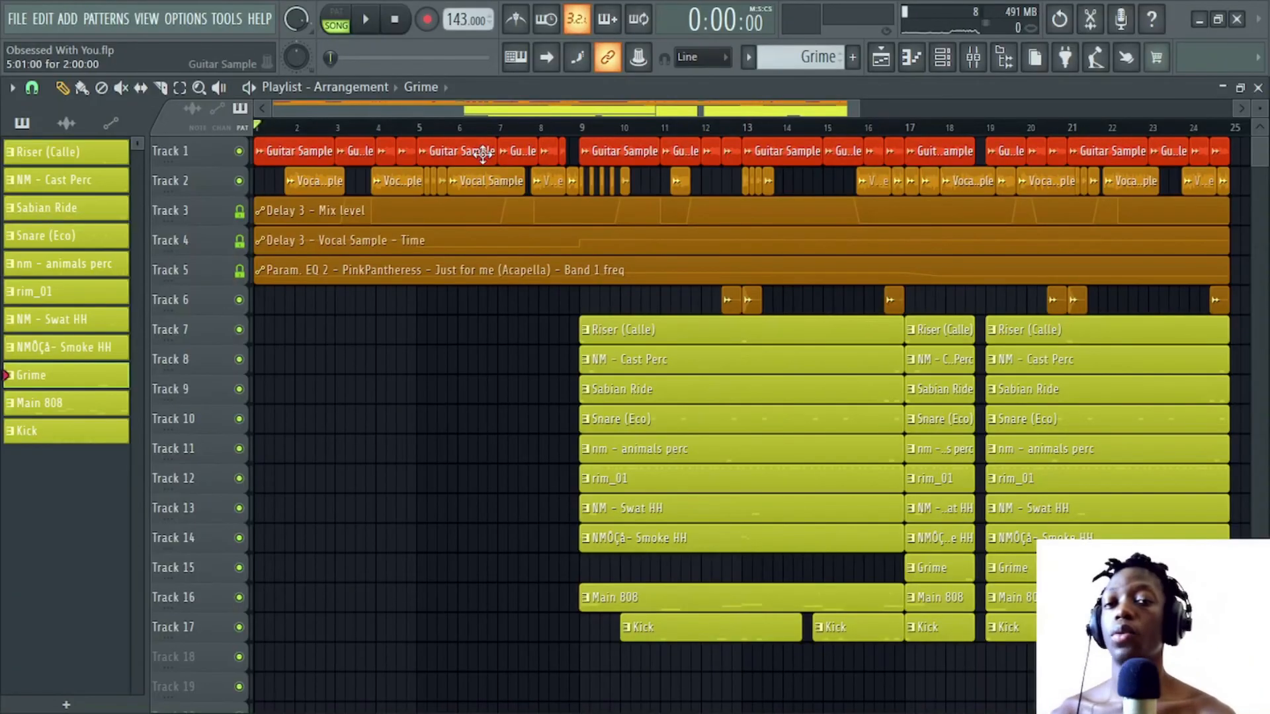